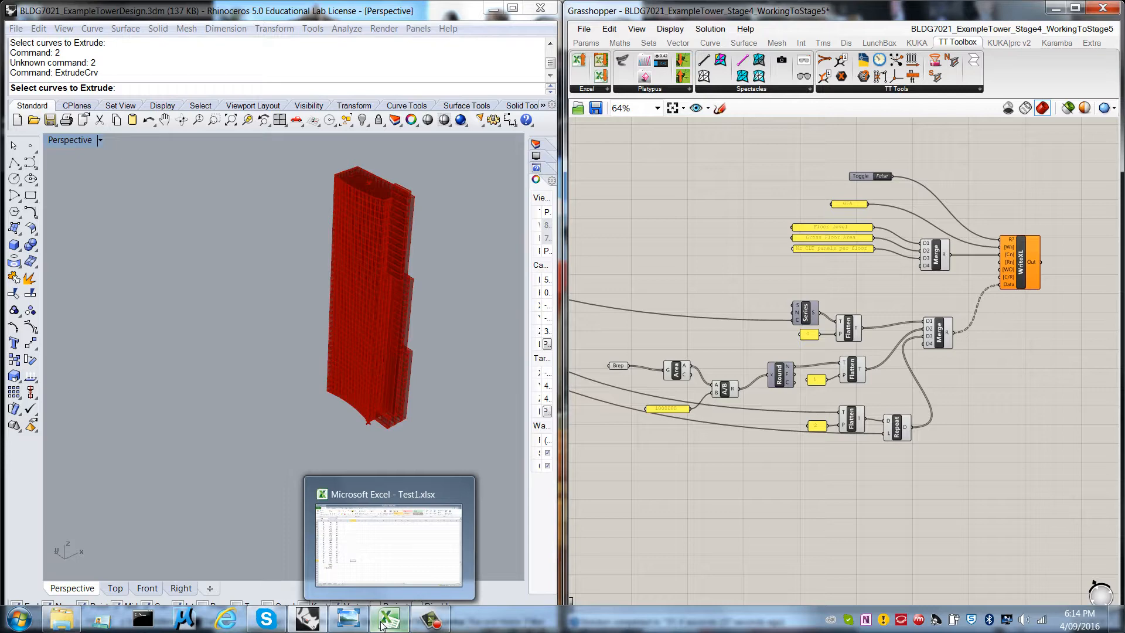
Switch to the Test1.xlsx workbook in Excel and examine the exported floor data on the GFA sheet
{"action": "scroll", "coordinate": [1031, 231], "scroll_direction": "up", "scroll_amount": 5}
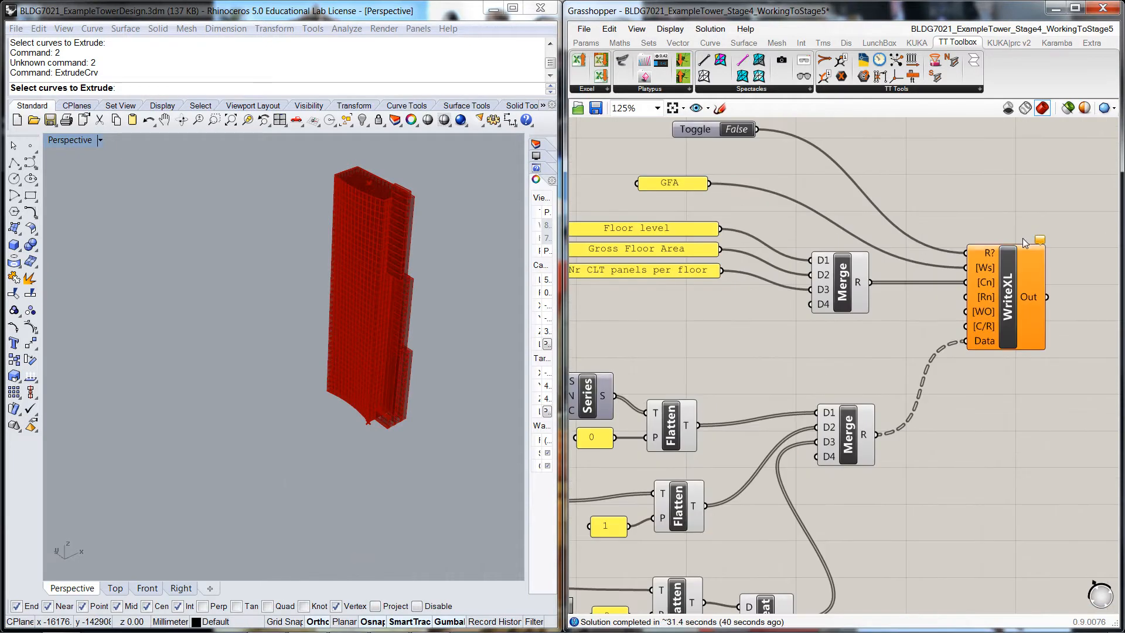
{"action": "right_click_drag", "start_coordinate": [1021, 402], "coordinate": [1049, 420]}
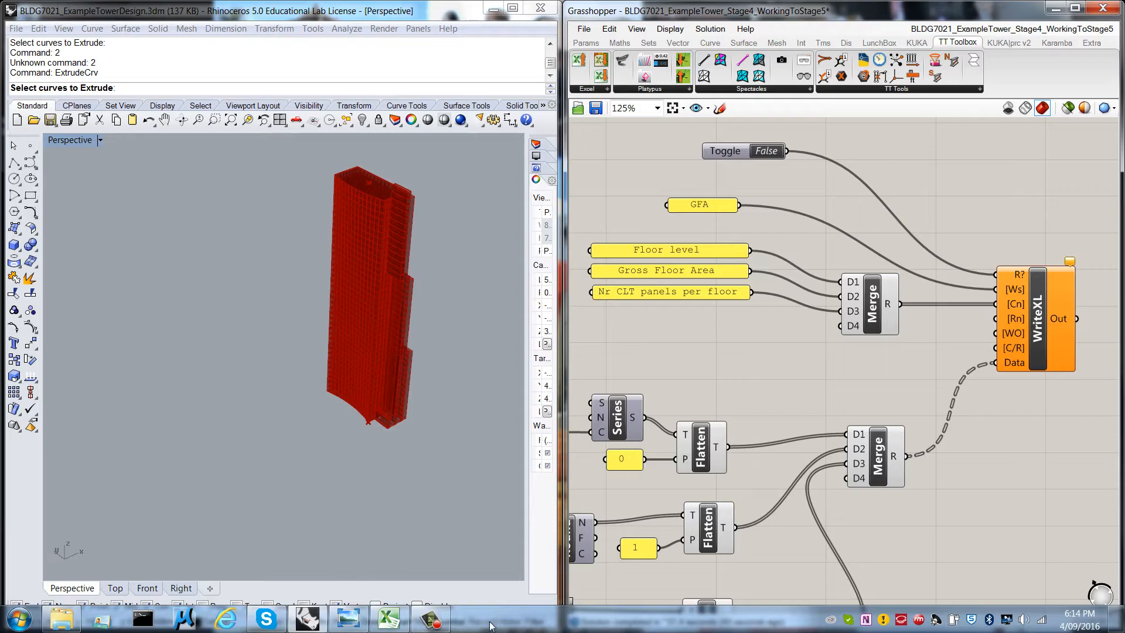
{"action": "left_click", "coordinate": [388, 618]}
{"action": "scroll", "coordinate": [288, 343], "scroll_direction": "down", "scroll_amount": 3}
{"action": "scroll", "coordinate": [243, 327], "scroll_direction": "up", "scroll_amount": 9}
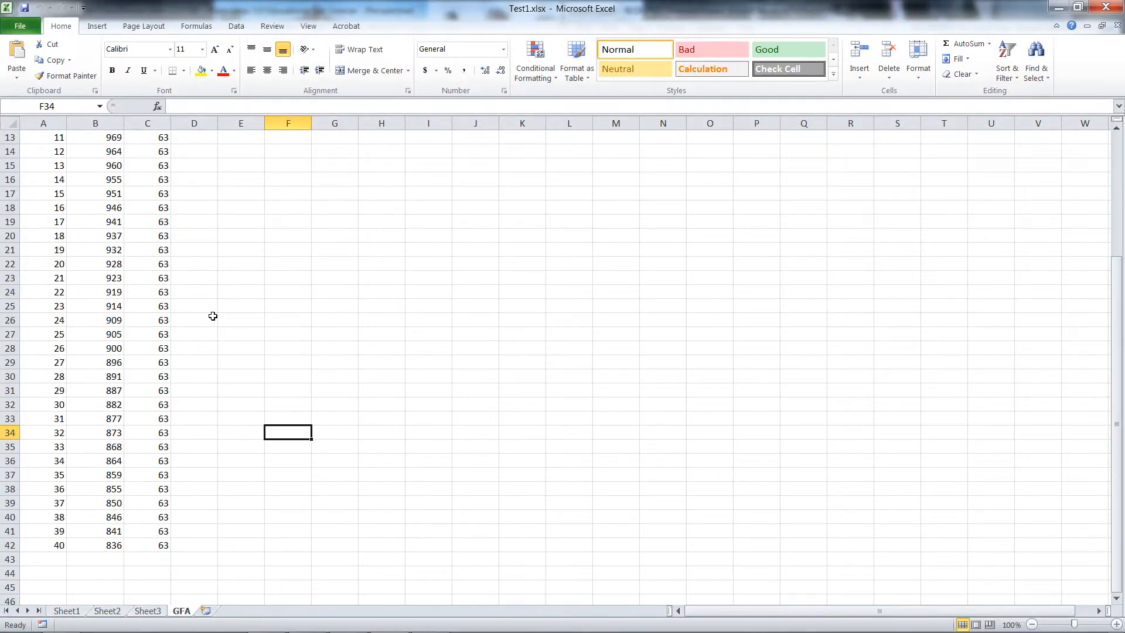
{"action": "scroll", "coordinate": [185, 286], "scroll_direction": "down", "scroll_amount": 6}
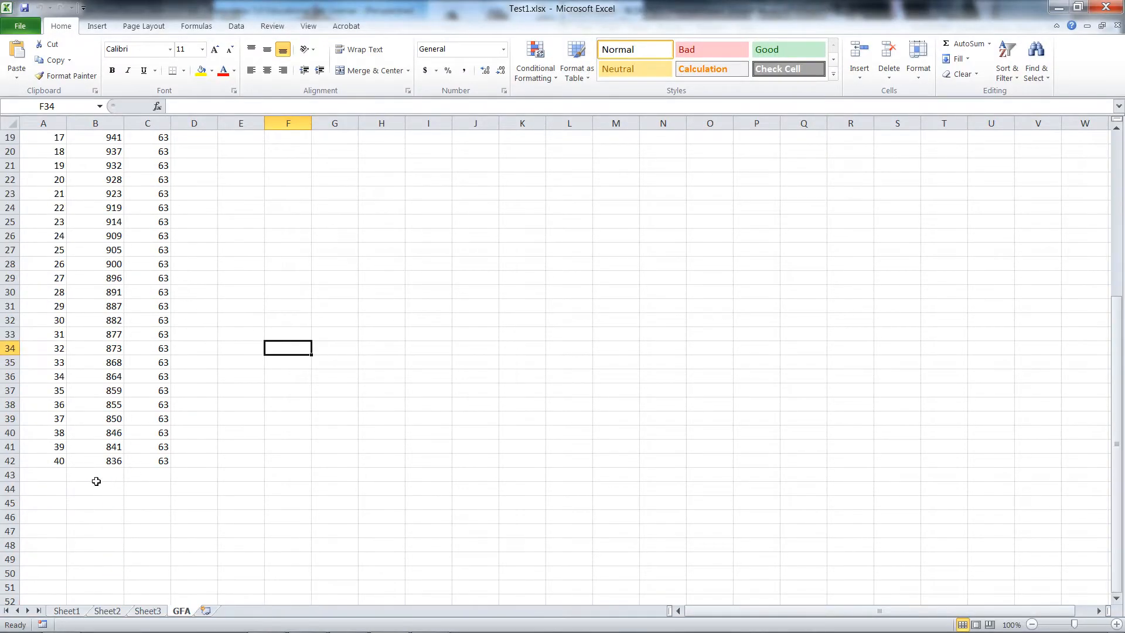
{"action": "scroll", "coordinate": [249, 326], "scroll_direction": "up", "scroll_amount": 6}
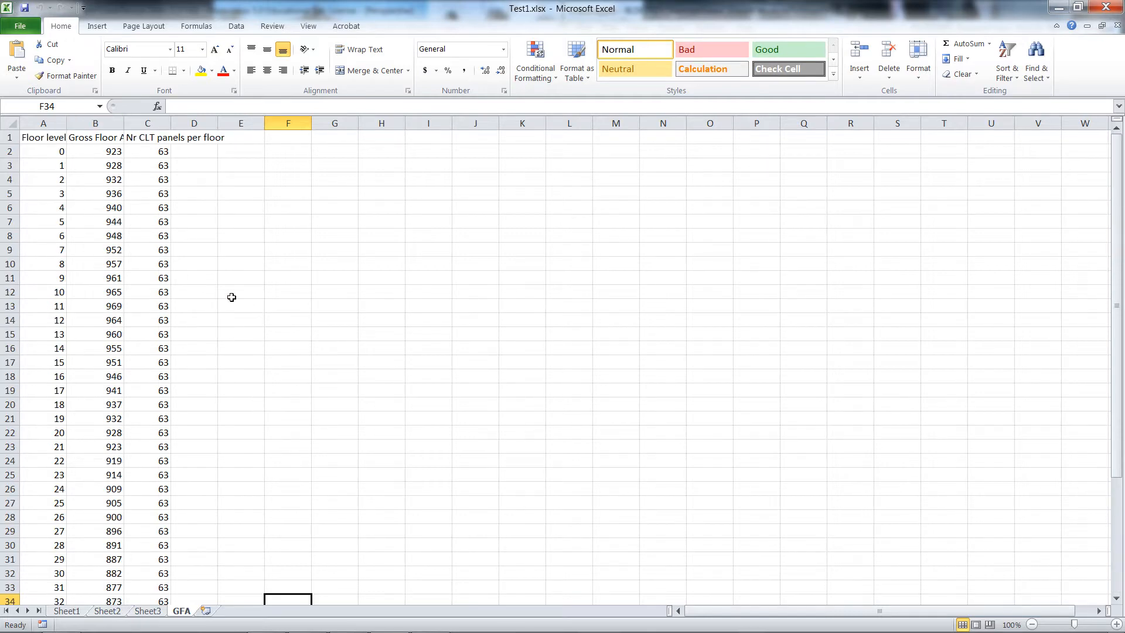
{"action": "left_click", "coordinate": [225, 218]}
{"action": "scroll", "coordinate": [238, 224], "scroll_direction": "down", "scroll_amount": 6}
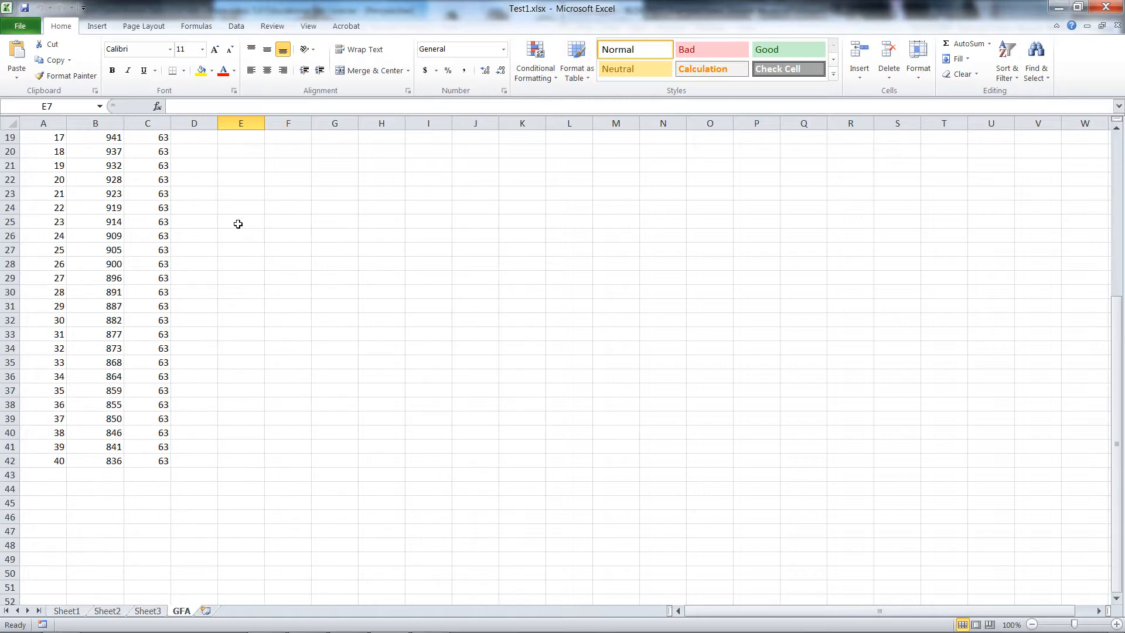
Add a bottom border under the last data row, cells A42 to C42
{"action": "left_click", "coordinate": [112, 476]}
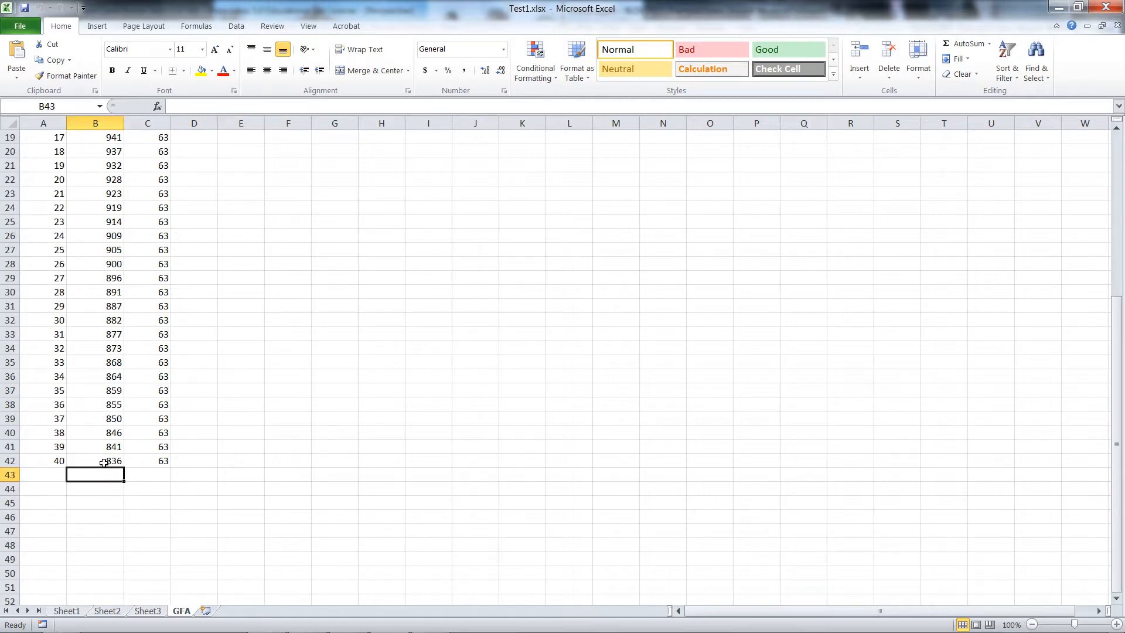
{"action": "left_click_drag", "start_coordinate": [27, 461], "coordinate": [163, 460]}
{"action": "left_click", "coordinate": [172, 70]}
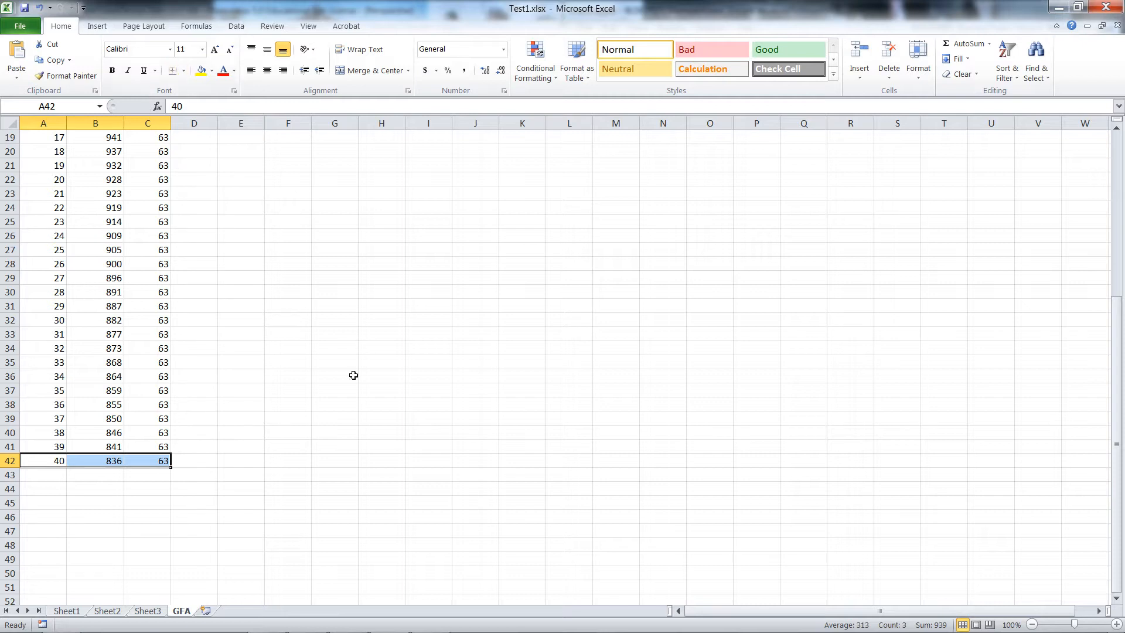
{"action": "left_click", "coordinate": [352, 375]}
Total the Gross Floor Area column in cell B43 with AutoSum over B2:B42
{"action": "left_click", "coordinate": [100, 484]}
{"action": "left_click", "coordinate": [105, 474]}
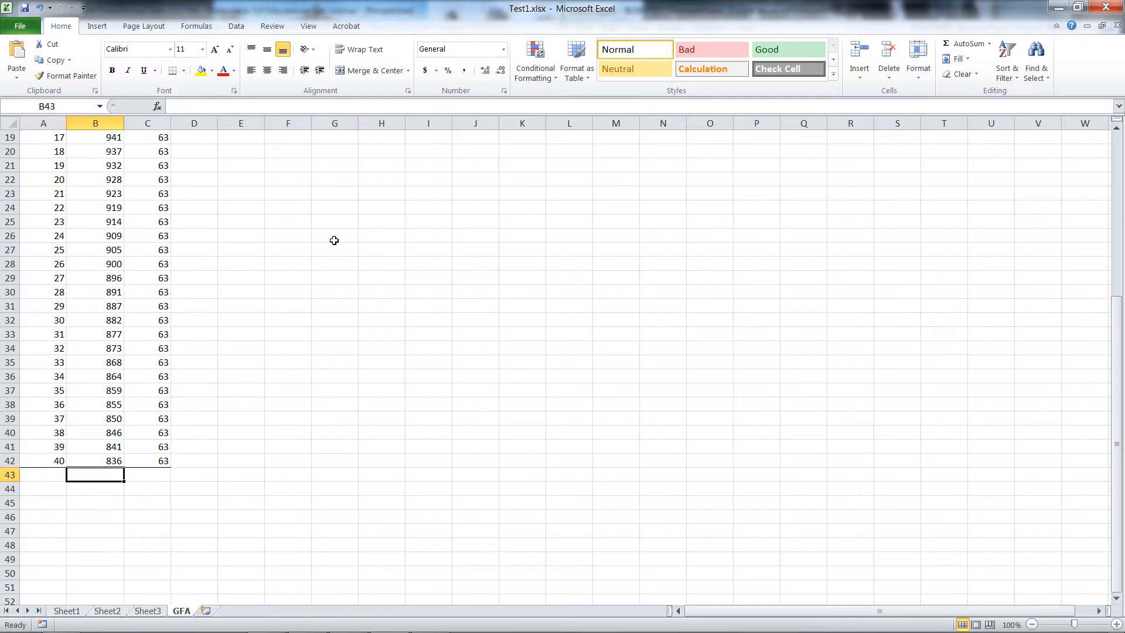
{"action": "left_click", "coordinate": [964, 44]}
{"action": "scroll", "coordinate": [262, 421], "scroll_direction": "up", "scroll_amount": 2}
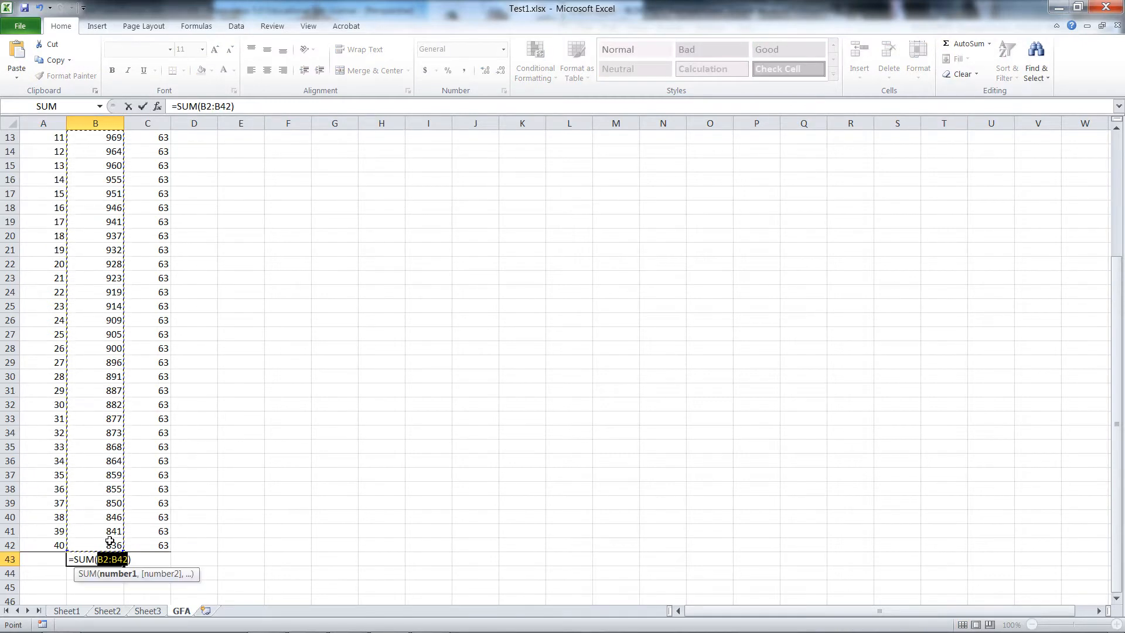
{"action": "scroll", "coordinate": [111, 545], "scroll_direction": "up", "scroll_amount": 4}
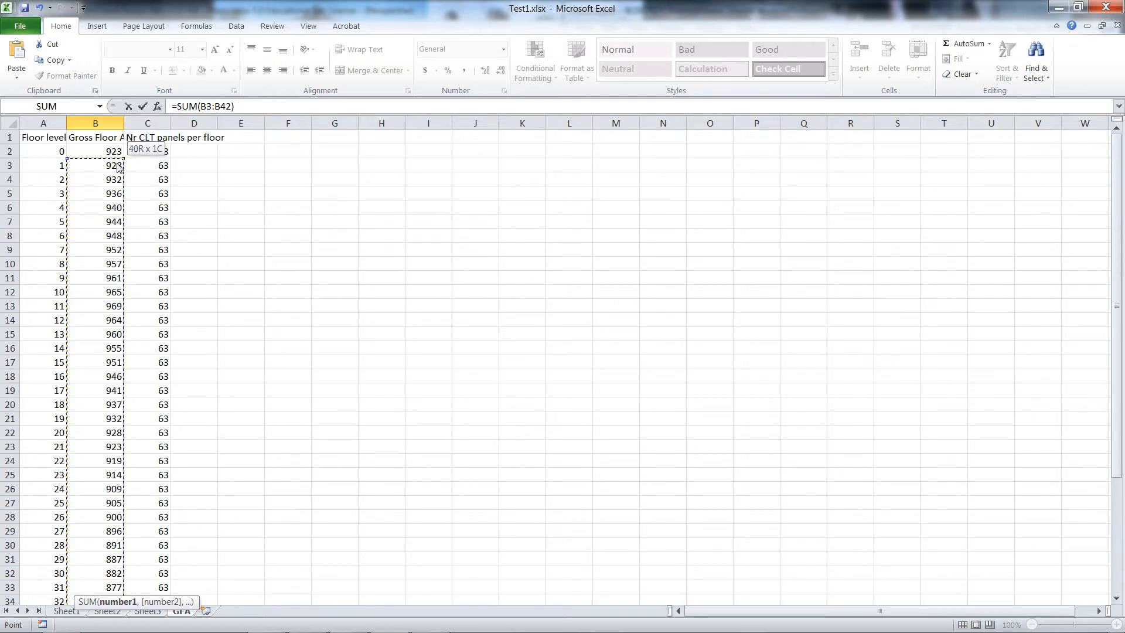
{"action": "key", "text": "Return"}
{"action": "scroll", "coordinate": [293, 298], "scroll_direction": "down", "scroll_amount": 5}
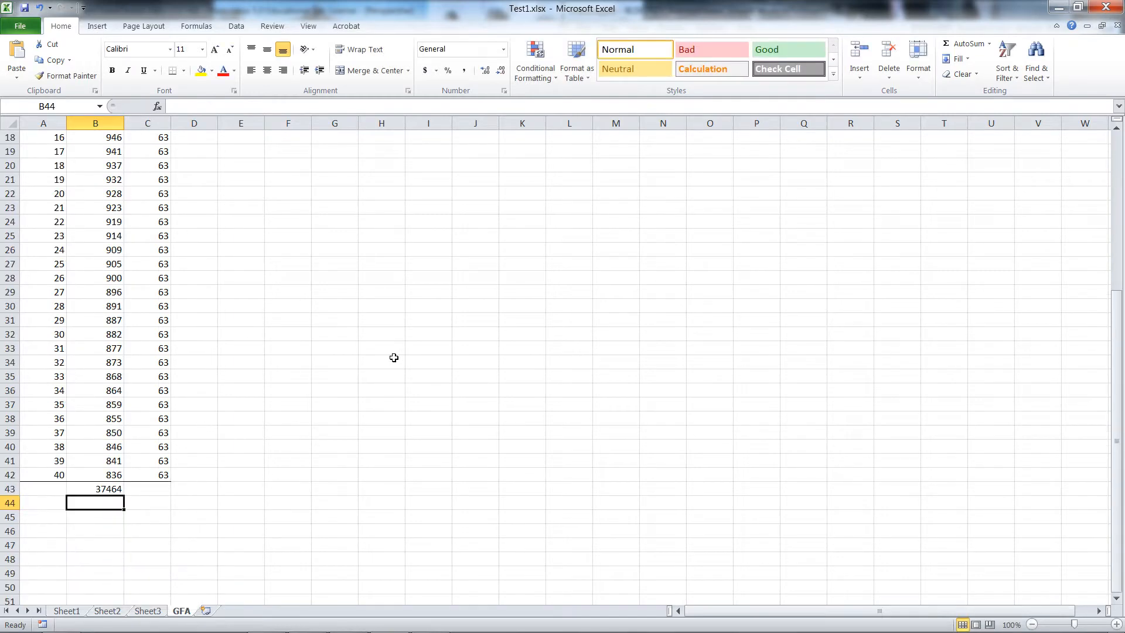
Enter a rate of $500 in cell B44, directly below the gross floor area total
{"action": "scroll", "coordinate": [109, 293], "scroll_direction": "up", "scroll_amount": 9}
{"action": "scroll", "coordinate": [148, 289], "scroll_direction": "down", "scroll_amount": 7}
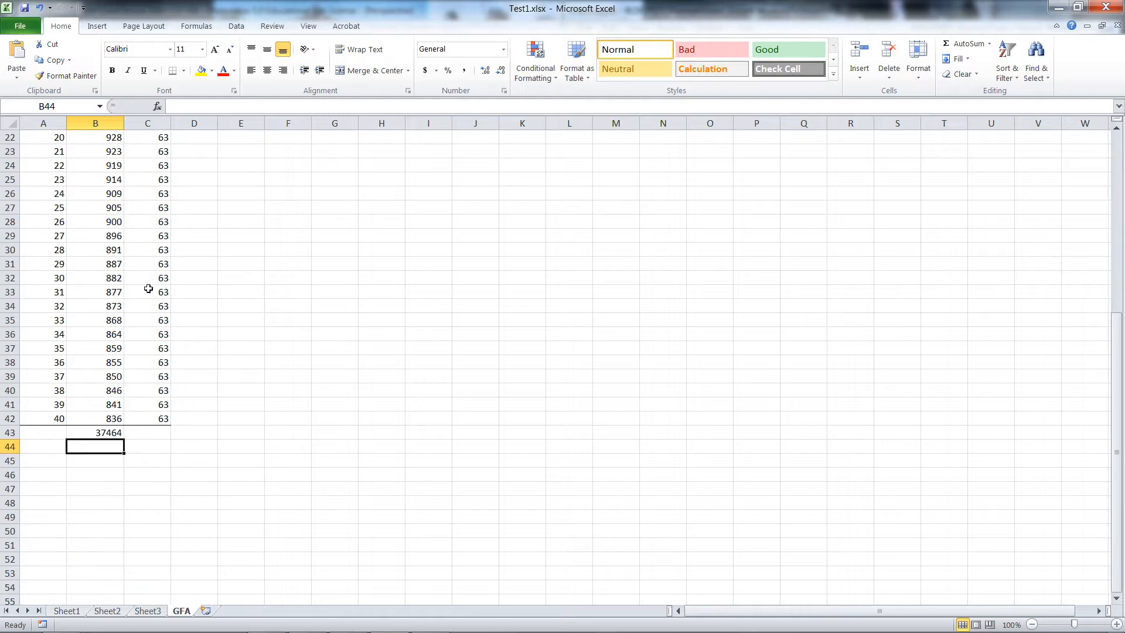
{"action": "type", "text": "$"}
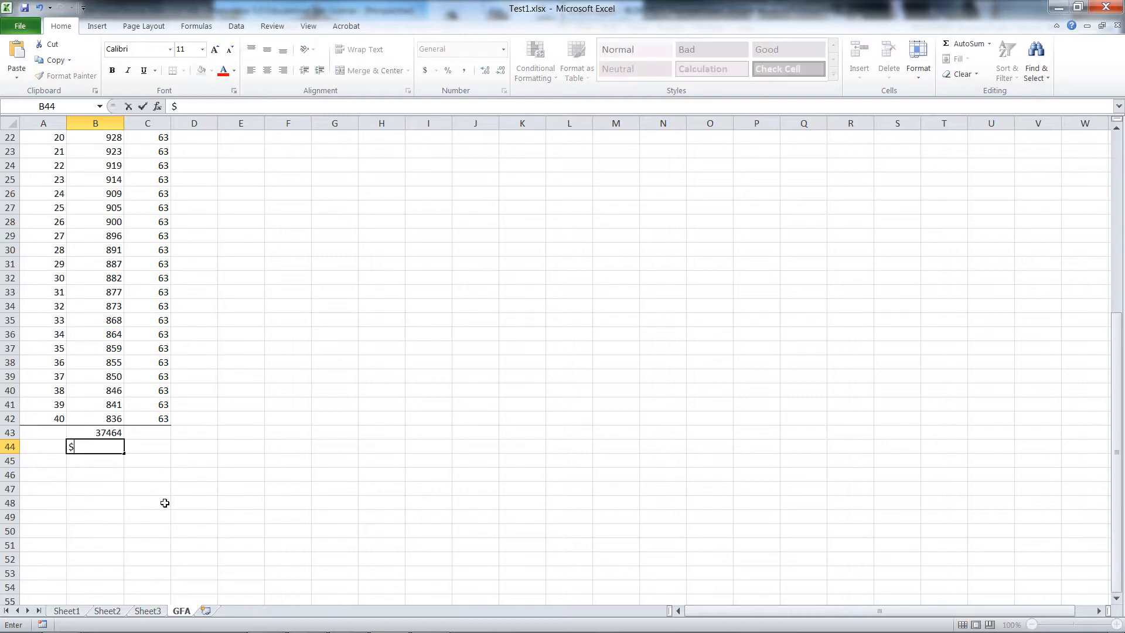
{"action": "type", "text": "500"}
{"action": "key", "text": "Return"}
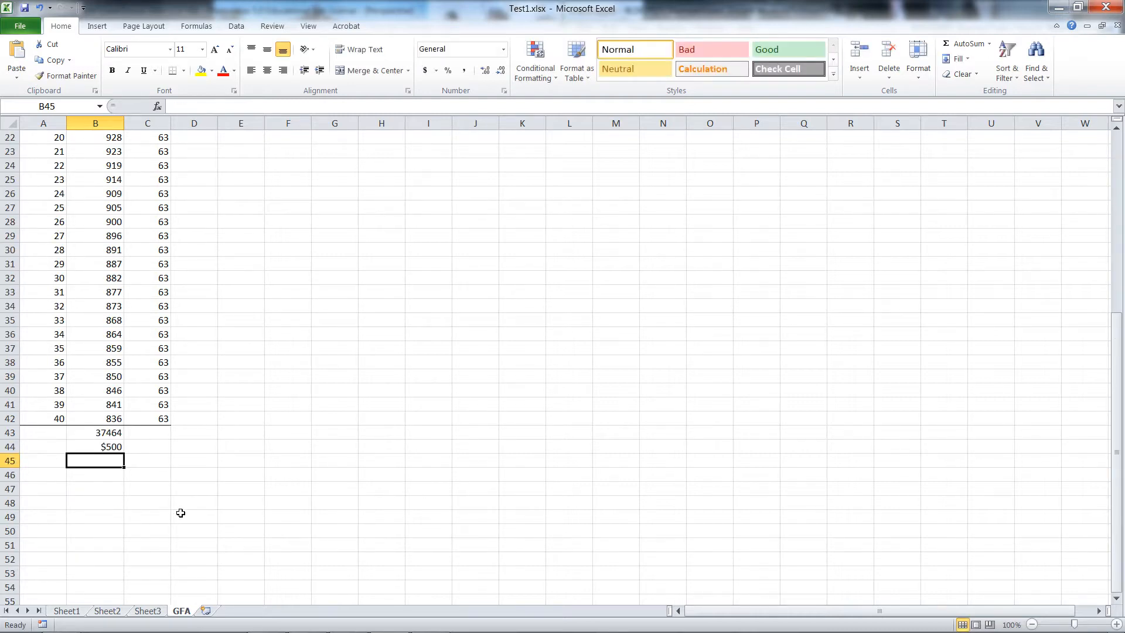
Calculate the total cost in cell B45 with the formula =B43*B44
{"action": "left_click", "coordinate": [102, 462]}
{"action": "type", "text": "="}
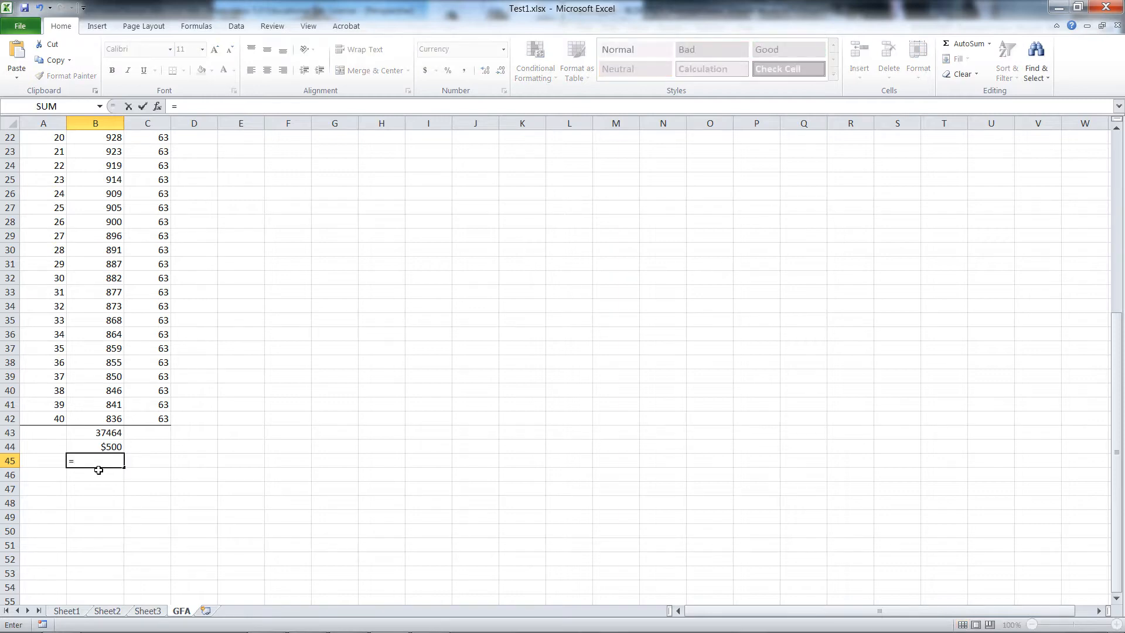
{"action": "left_click", "coordinate": [90, 435]}
{"action": "type", "text": "*"}
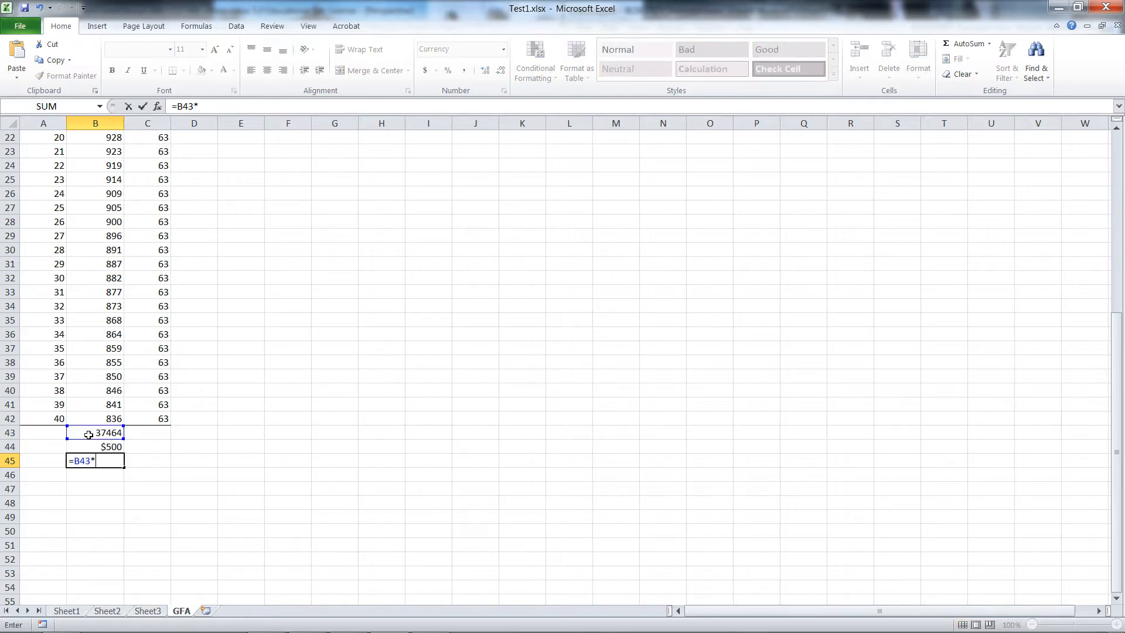
{"action": "left_click", "coordinate": [82, 448]}
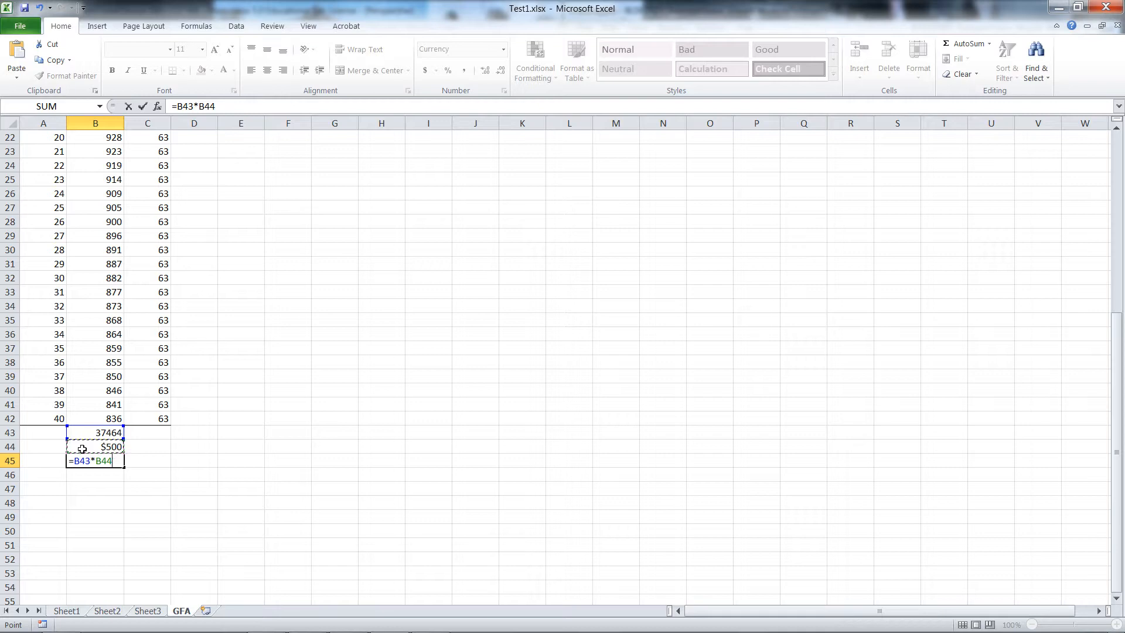
{"action": "key", "text": "Return"}
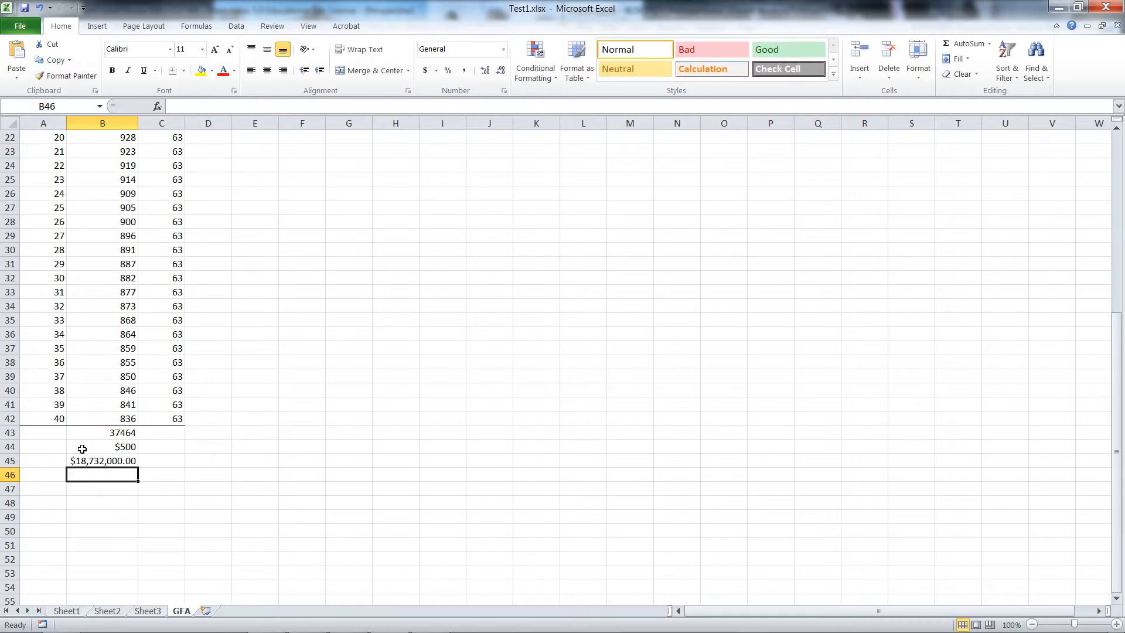
{"action": "left_click", "coordinate": [267, 489]}
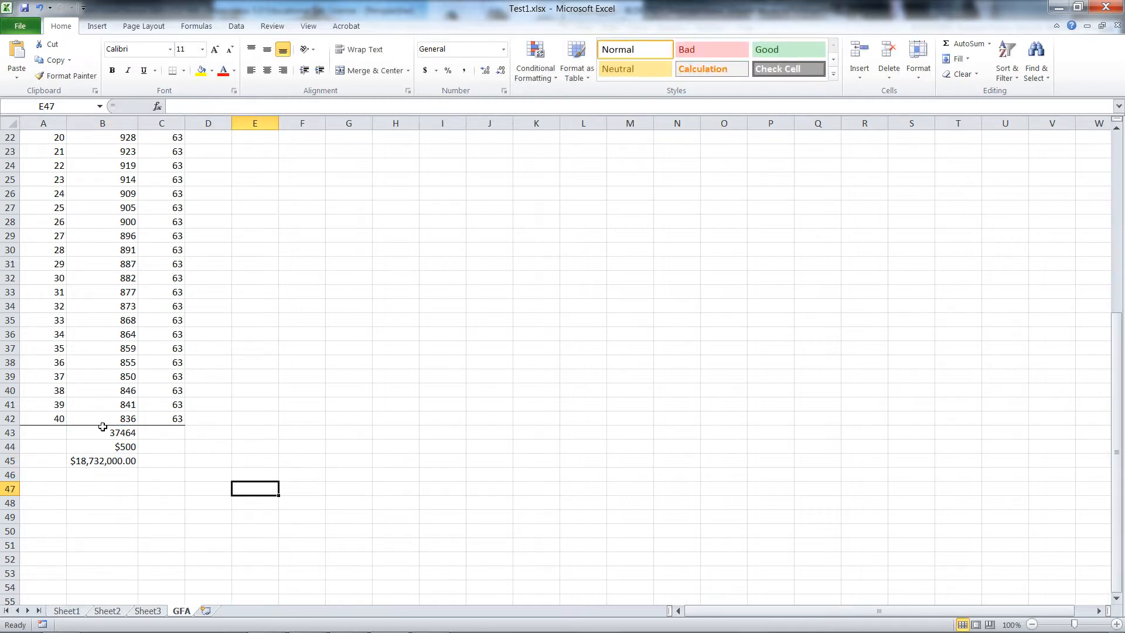
{"action": "left_click", "coordinate": [306, 449]}
Change the font of the entire GFA sheet to Arial
{"action": "scroll", "coordinate": [206, 394], "scroll_direction": "up", "scroll_amount": 7}
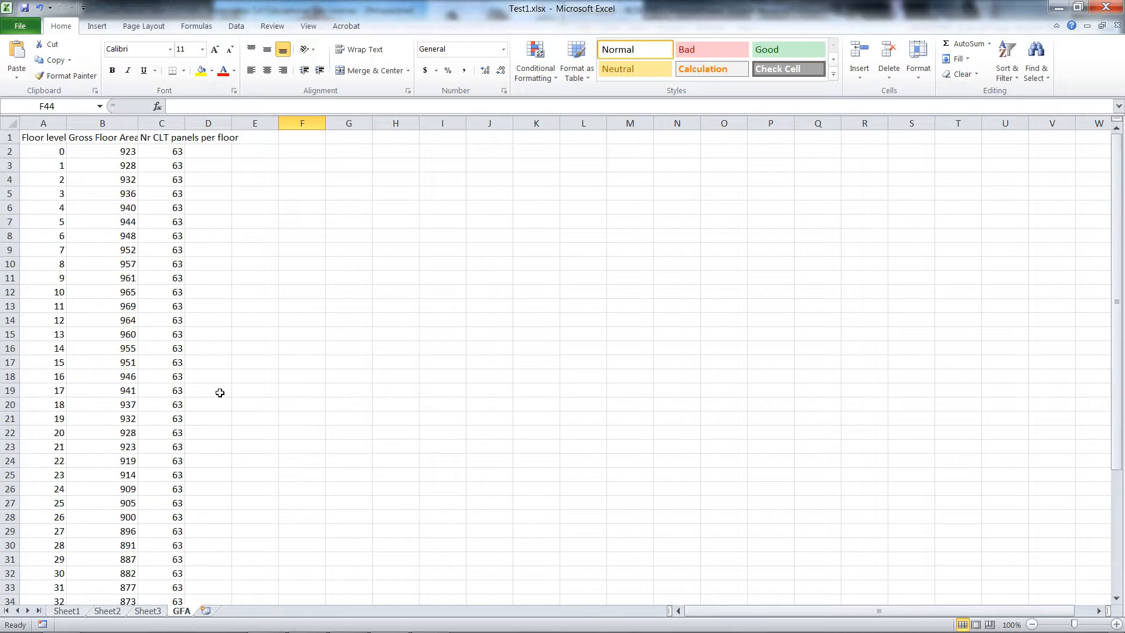
{"action": "scroll", "coordinate": [221, 393], "scroll_direction": "down", "scroll_amount": 4}
{"action": "scroll", "coordinate": [224, 397], "scroll_direction": "up", "scroll_amount": 1}
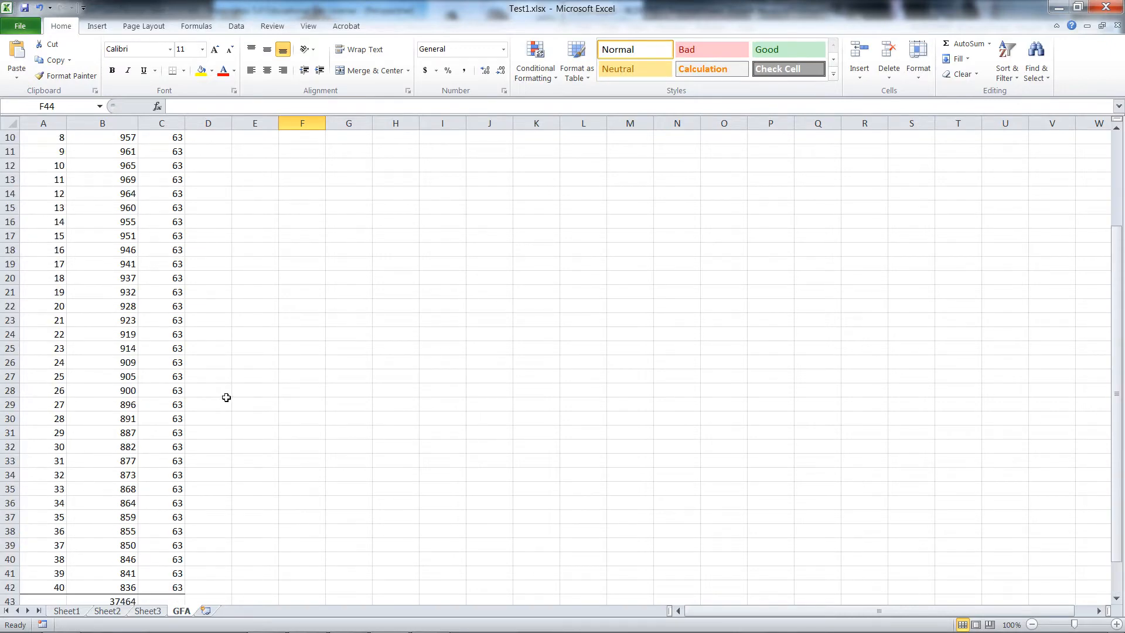
{"action": "scroll", "coordinate": [226, 397], "scroll_direction": "down", "scroll_amount": 5}
{"action": "scroll", "coordinate": [228, 400], "scroll_direction": "up", "scroll_amount": 1}
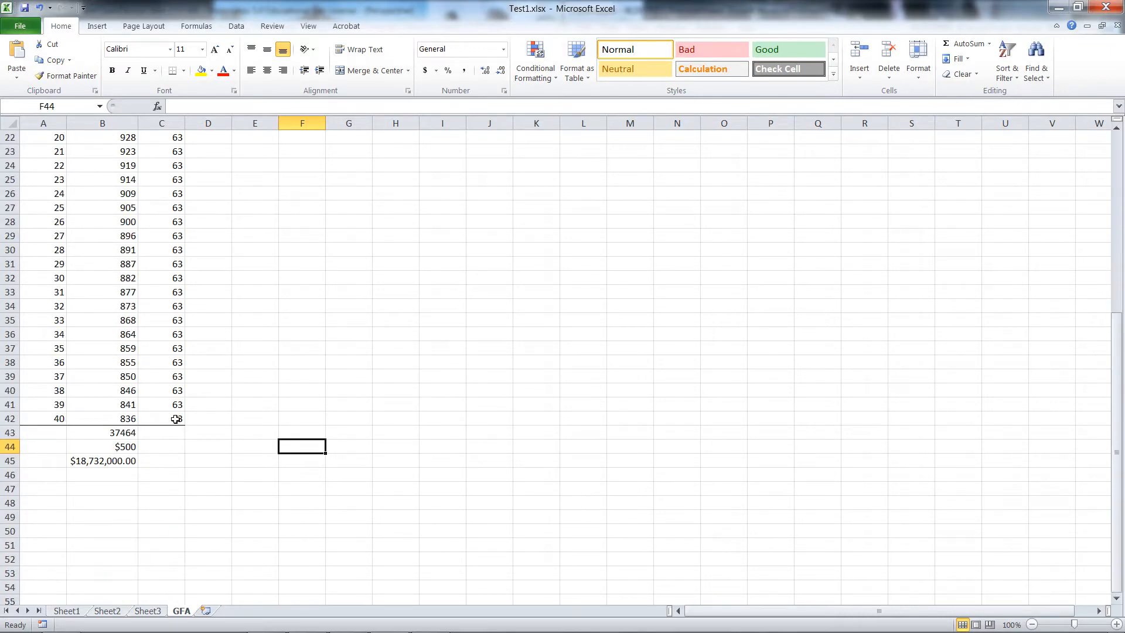
{"action": "key", "text": "ctrl+a"}
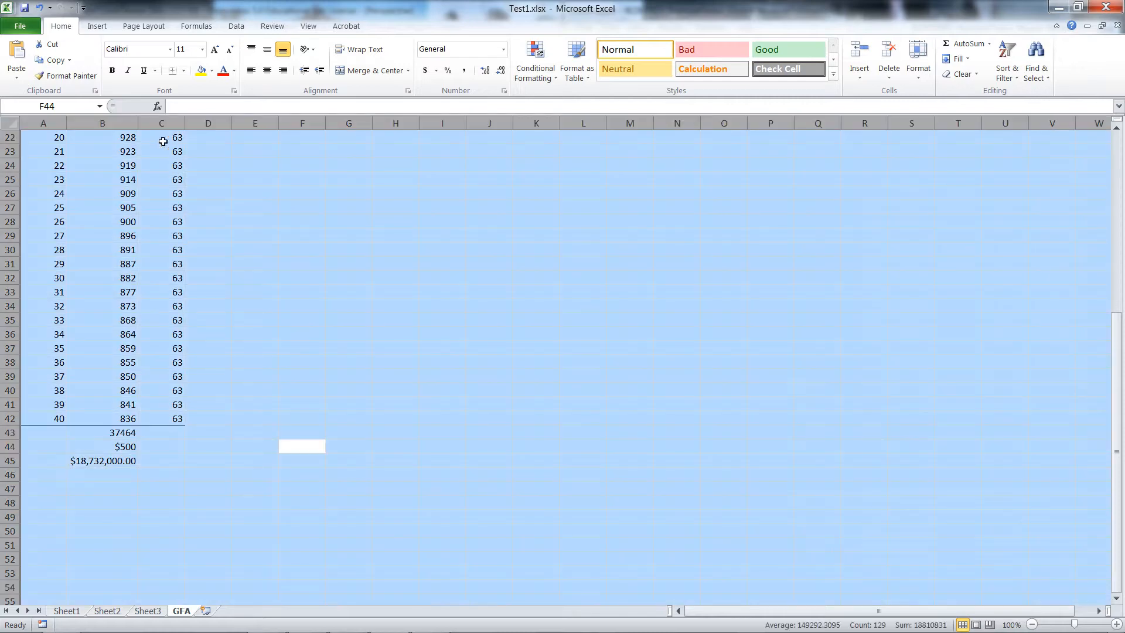
{"action": "left_click", "coordinate": [170, 50]}
{"action": "scroll", "coordinate": [116, 319], "scroll_direction": "down", "scroll_amount": 5}
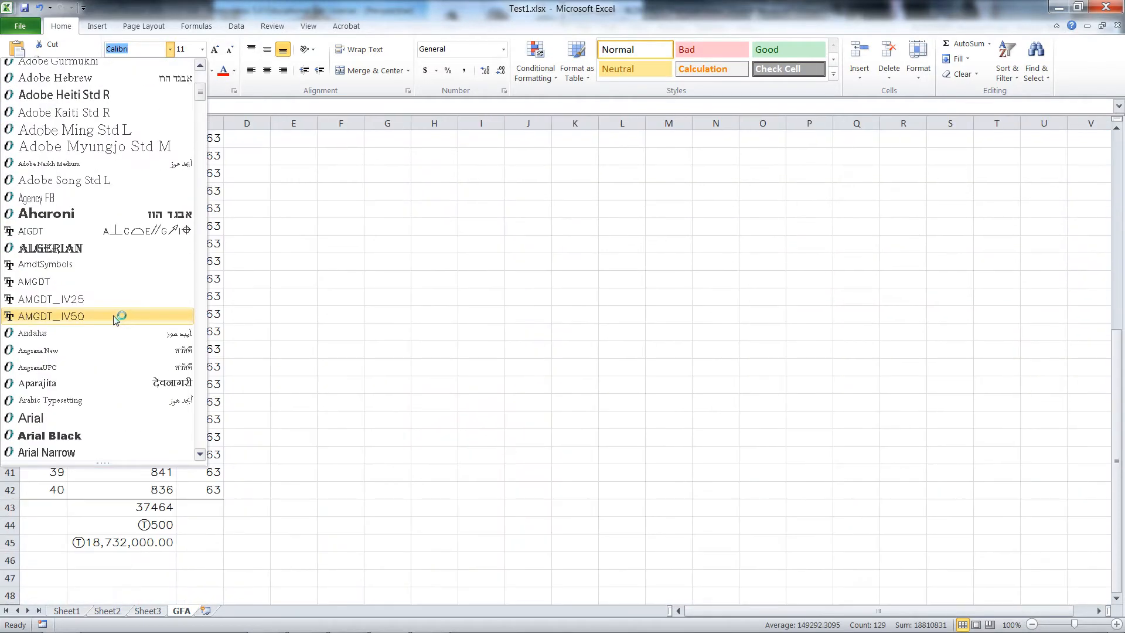
{"action": "scroll", "coordinate": [116, 319], "scroll_direction": "down", "scroll_amount": 4}
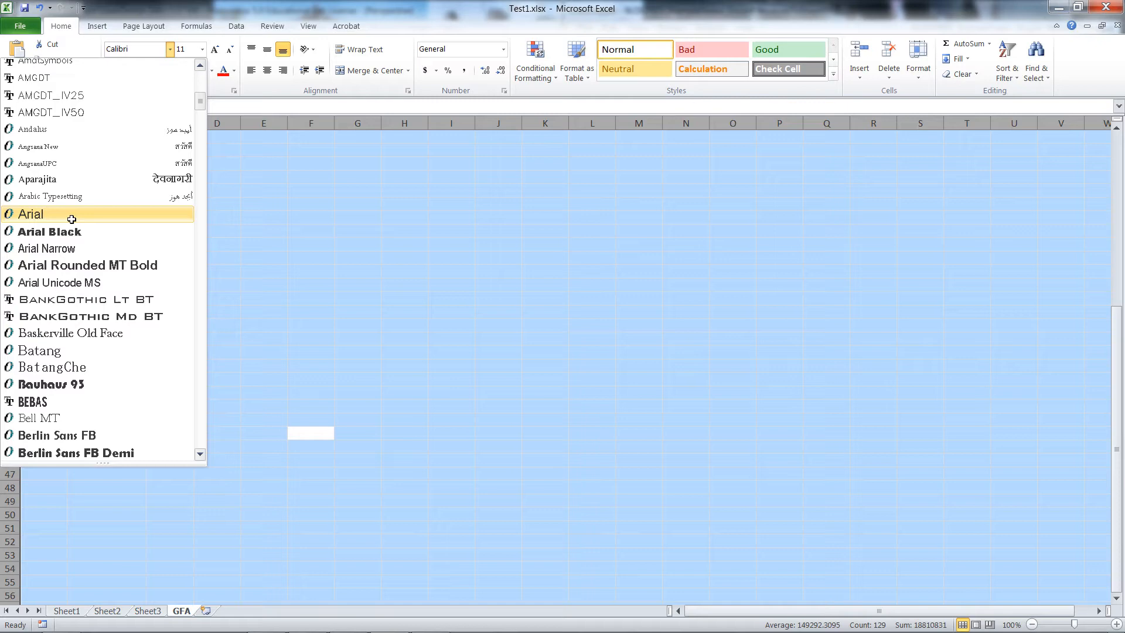
{"action": "left_click", "coordinate": [70, 213]}
{"action": "left_click", "coordinate": [265, 312]}
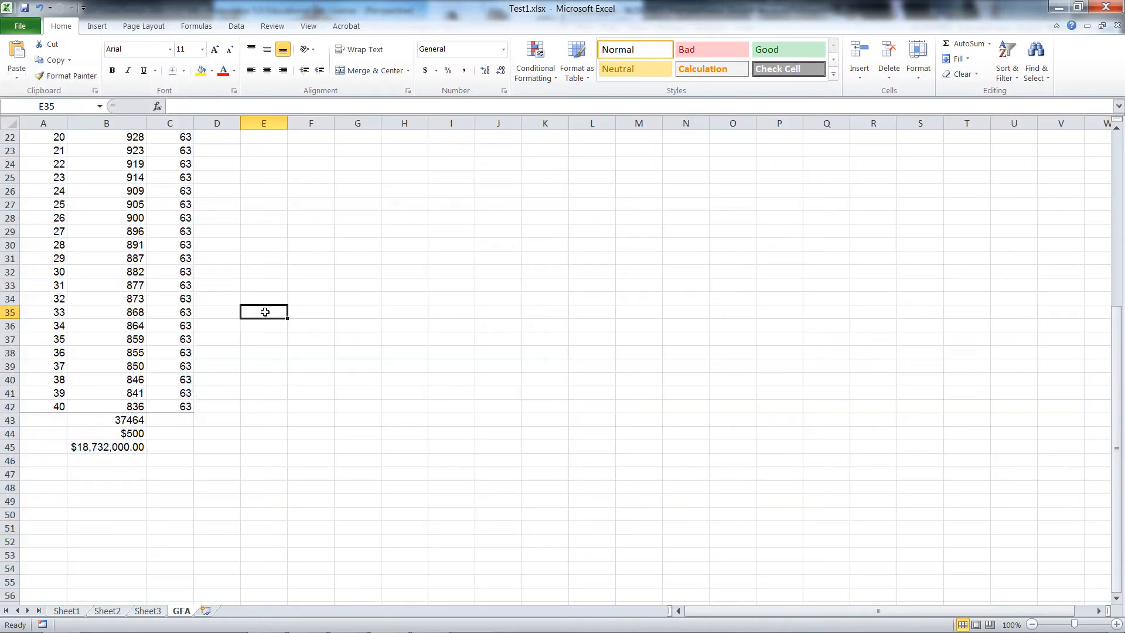
Widen columns A to D of the GFA sheet to one uniform width that fits the Floor level header
{"action": "scroll", "coordinate": [214, 424], "scroll_direction": "up", "scroll_amount": 7}
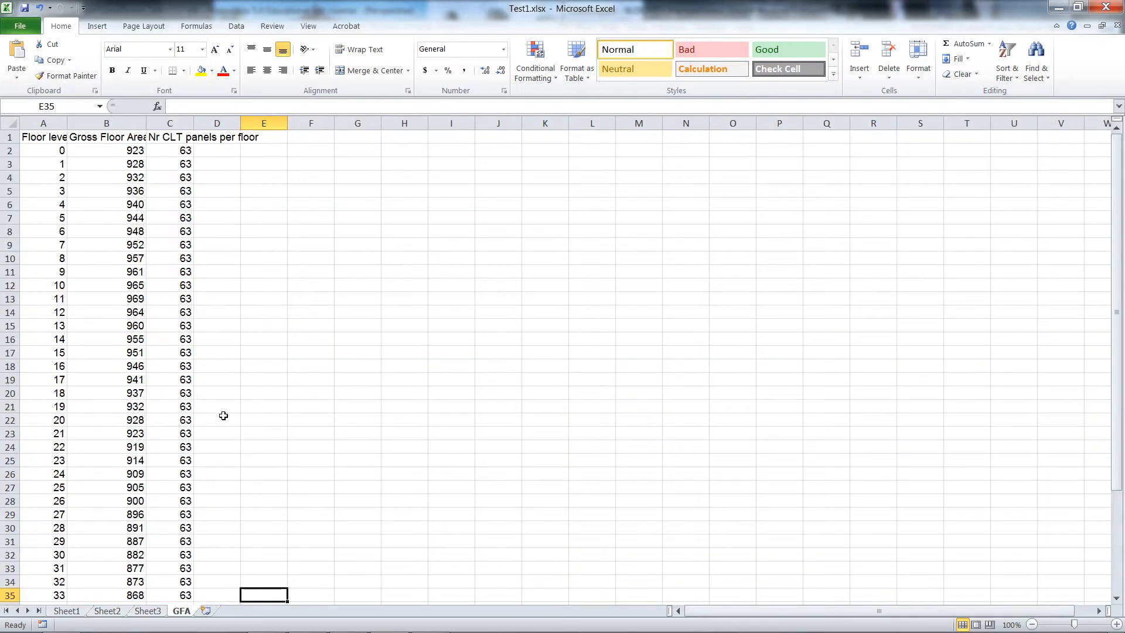
{"action": "scroll", "coordinate": [221, 420], "scroll_direction": "down", "scroll_amount": 7}
{"action": "left_click_drag", "start_coordinate": [44, 123], "coordinate": [226, 119]}
{"action": "left_click", "coordinate": [364, 191]}
{"action": "scroll", "coordinate": [305, 294], "scroll_direction": "up", "scroll_amount": 7}
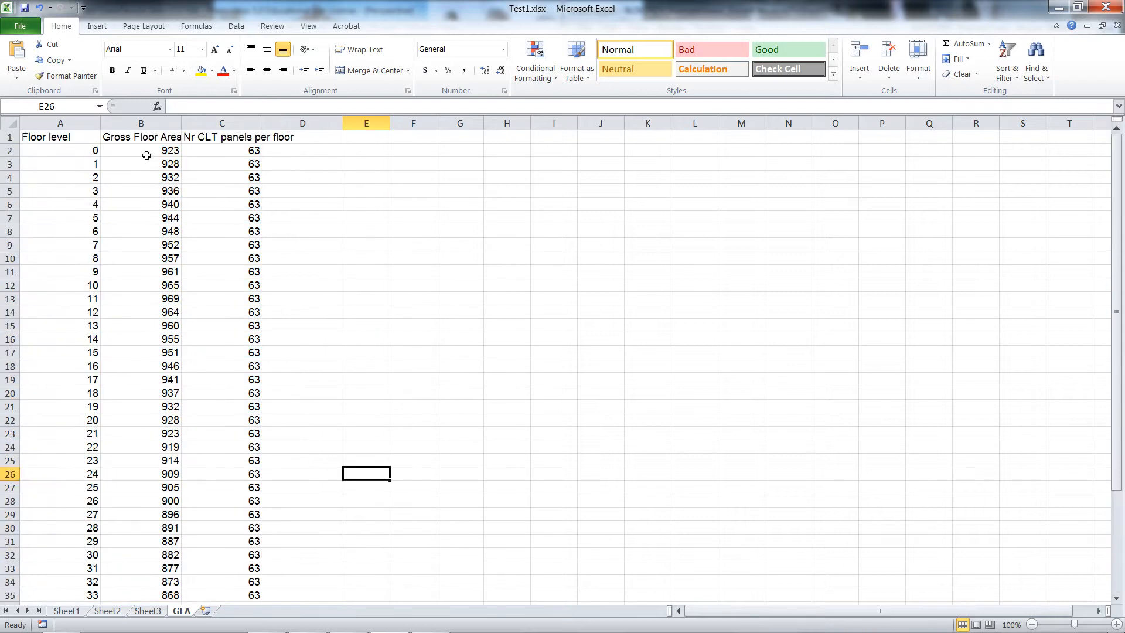
Switch back to Rhino and Grasshopper and examine the tower definition around the WriteXL export components
{"action": "mouse_move", "coordinate": [469, 628]}
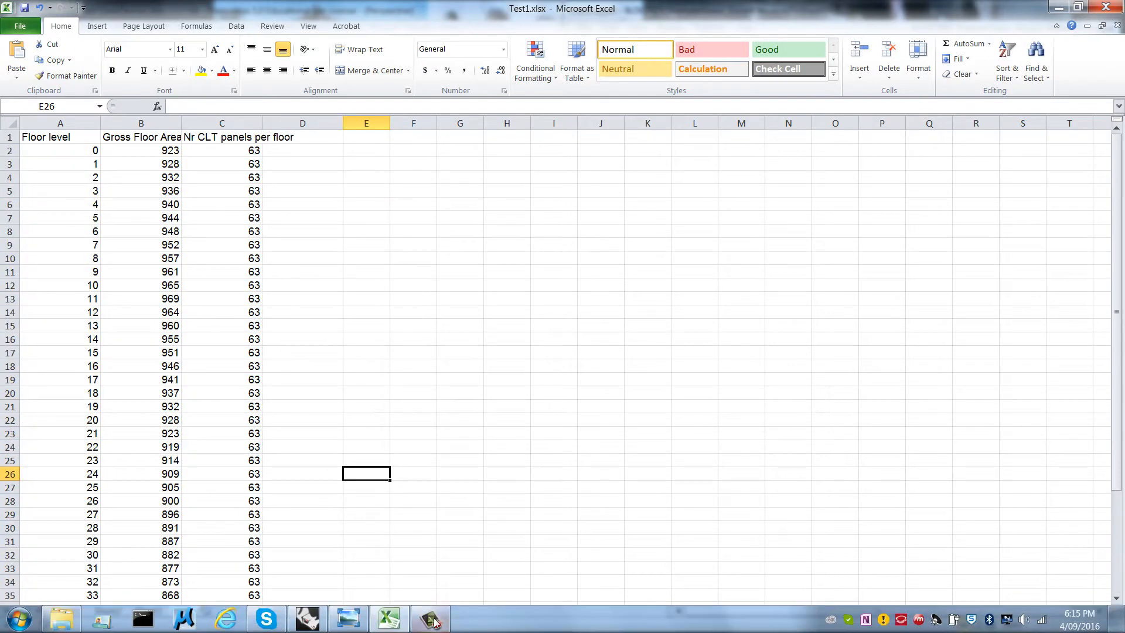
{"action": "left_click", "coordinate": [313, 626]}
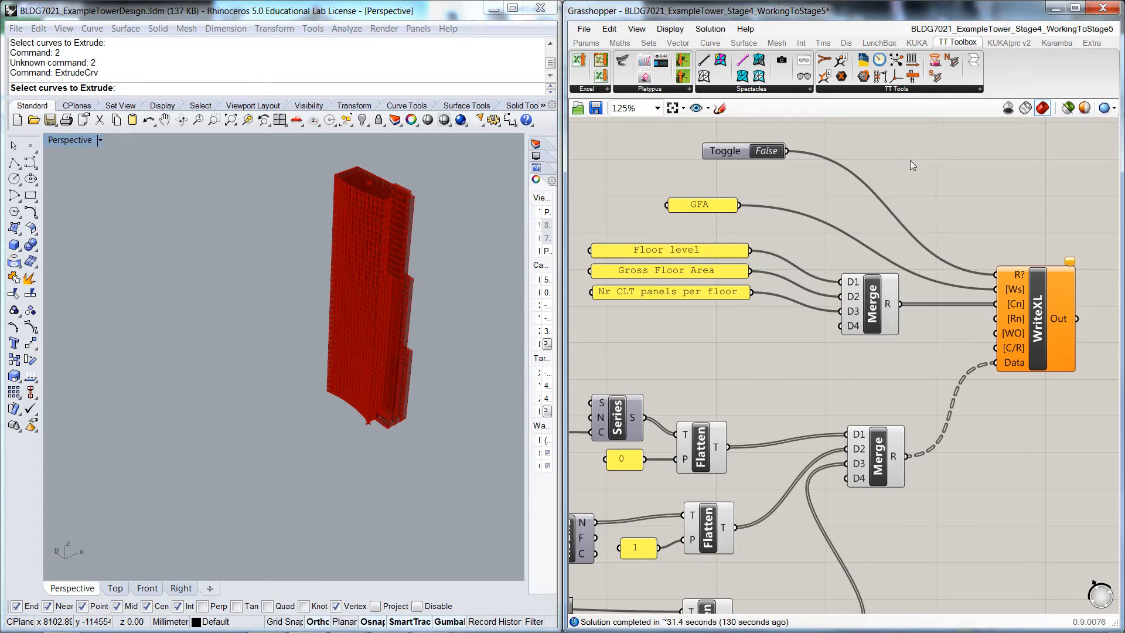
{"action": "scroll", "coordinate": [911, 158], "scroll_direction": "down", "scroll_amount": 8}
{"action": "right_click_drag", "start_coordinate": [1019, 180], "coordinate": [964, 375]}
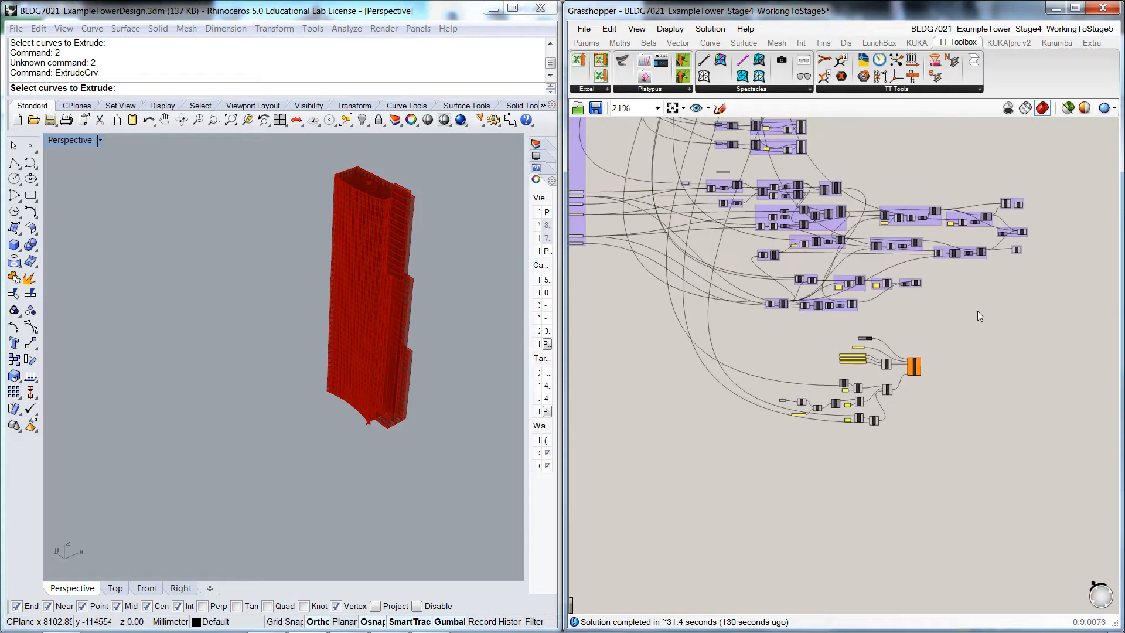
{"action": "right_click_drag", "start_coordinate": [977, 307], "coordinate": [1053, 443]}
{"action": "right_click_drag", "start_coordinate": [891, 226], "coordinate": [945, 428]}
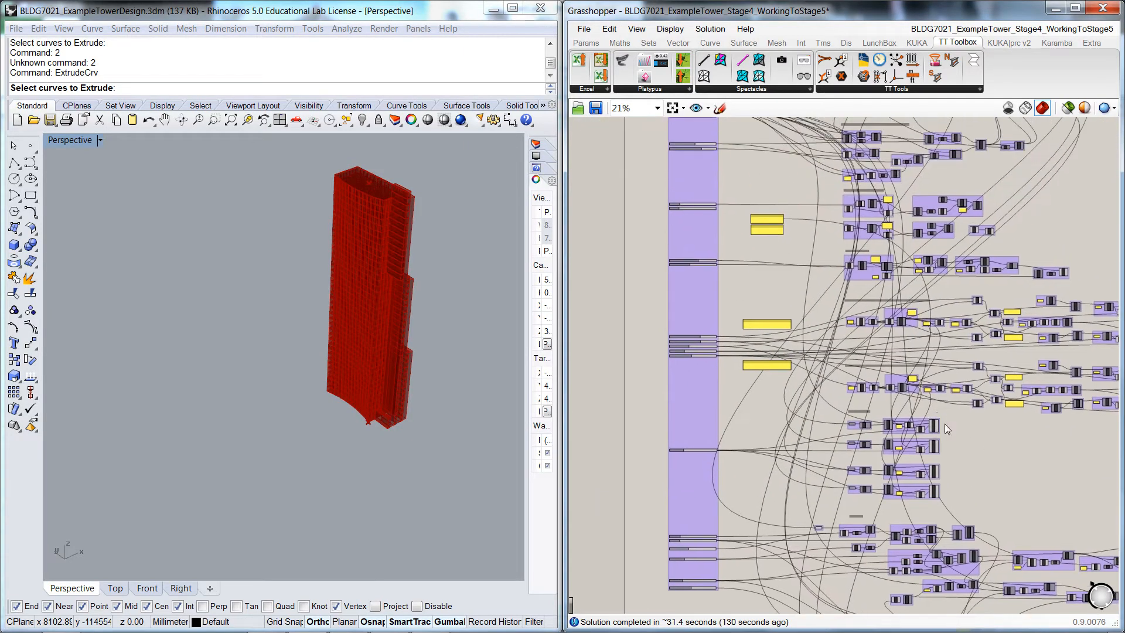
{"action": "scroll", "coordinate": [869, 443], "scroll_direction": "up", "scroll_amount": 5}
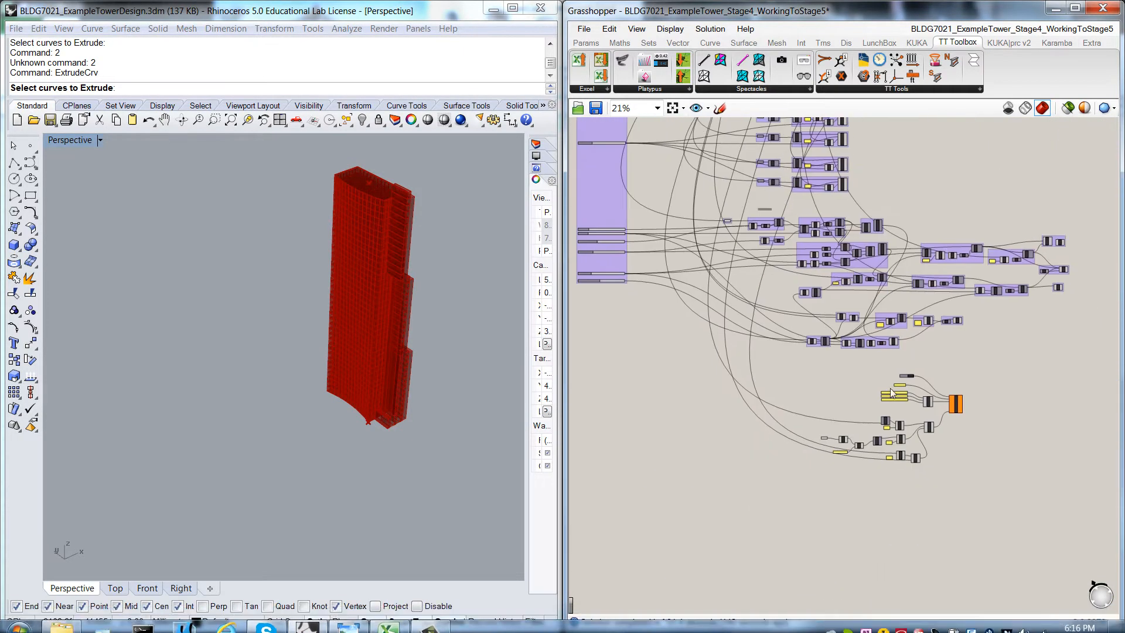
{"action": "scroll", "coordinate": [869, 444], "scroll_direction": "up", "scroll_amount": 2}
{"action": "scroll", "coordinate": [736, 313], "scroll_direction": "down", "scroll_amount": 9}
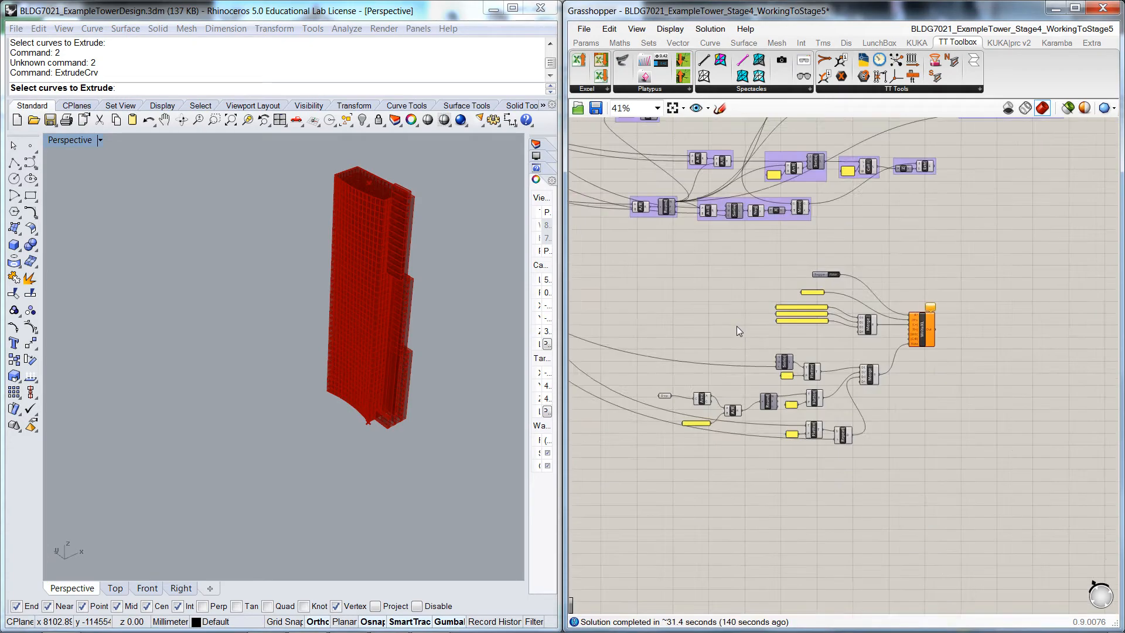
Set the floor-count slider, directly above the 4000 slider in the Input Parameters group, to 50
{"action": "right_click_drag", "start_coordinate": [714, 294], "coordinate": [821, 489]}
{"action": "right_click_drag", "start_coordinate": [761, 290], "coordinate": [826, 413]}
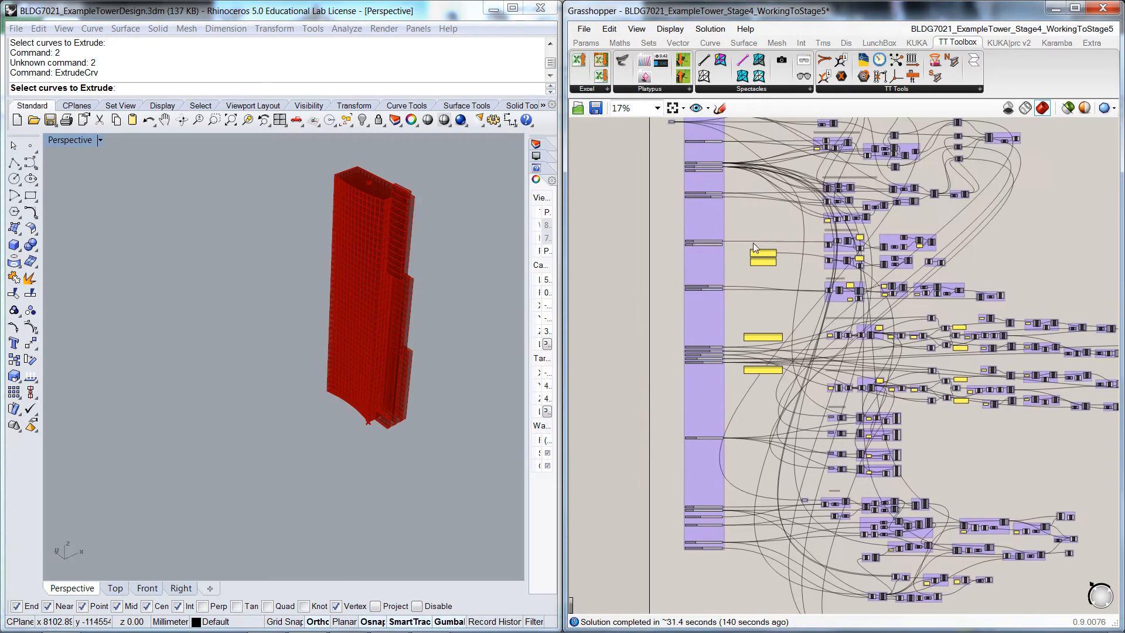
{"action": "right_click_drag", "start_coordinate": [733, 189], "coordinate": [751, 235]}
{"action": "scroll", "coordinate": [746, 237], "scroll_direction": "up", "scroll_amount": 6}
{"action": "right_click_drag", "start_coordinate": [761, 317], "coordinate": [835, 465]}
{"action": "scroll", "coordinate": [755, 234], "scroll_direction": "up", "scroll_amount": 4}
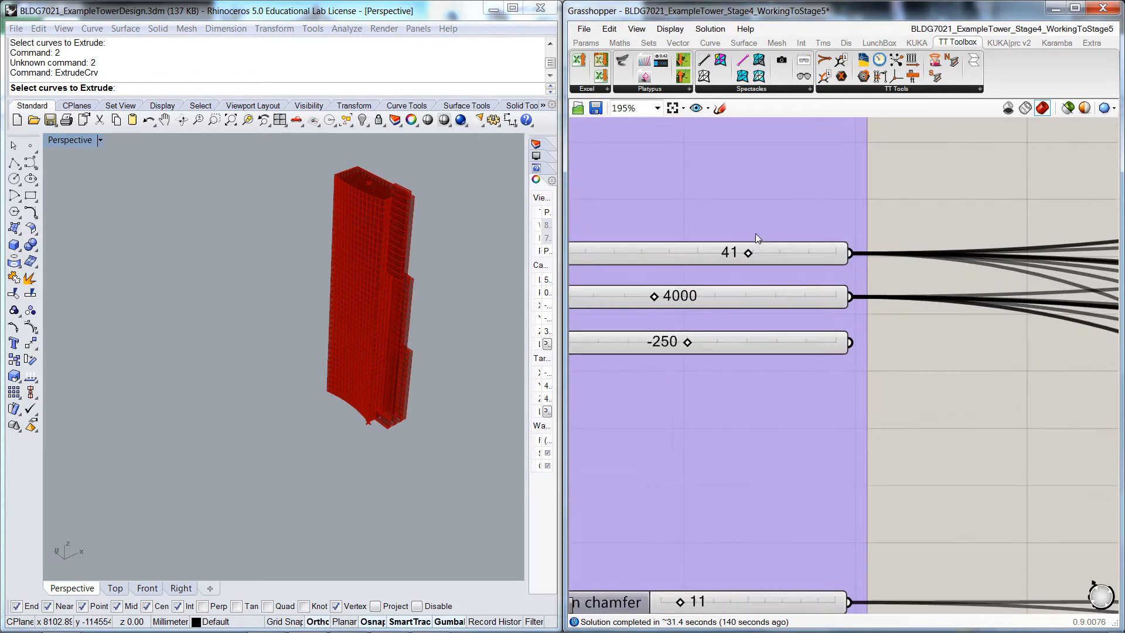
{"action": "double_click", "coordinate": [734, 250]}
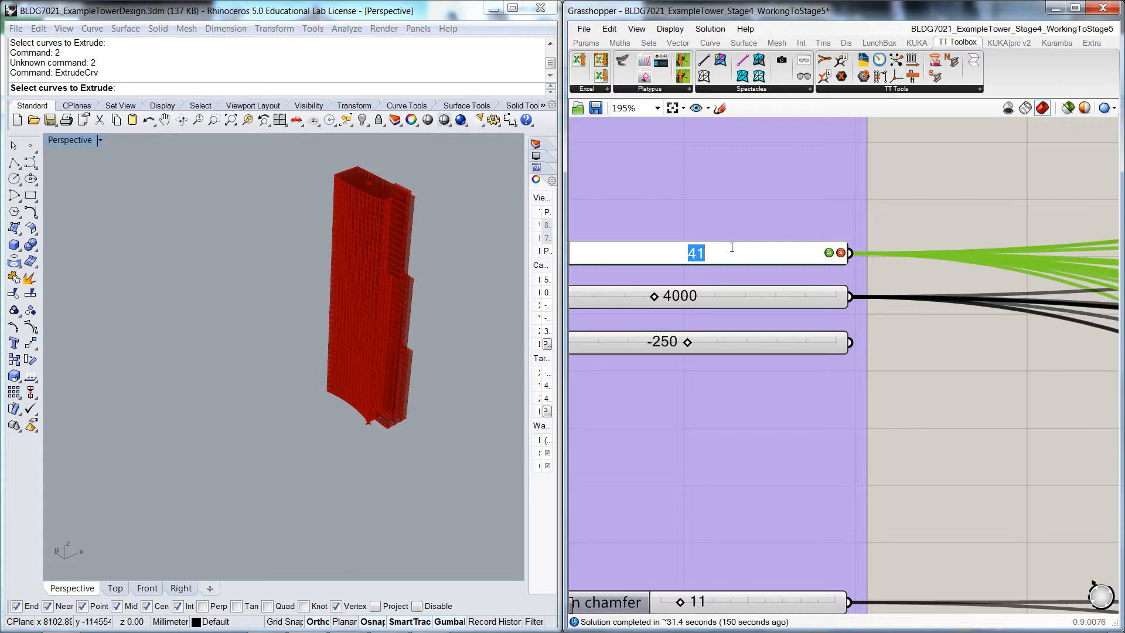
{"action": "type", "text": "50"}
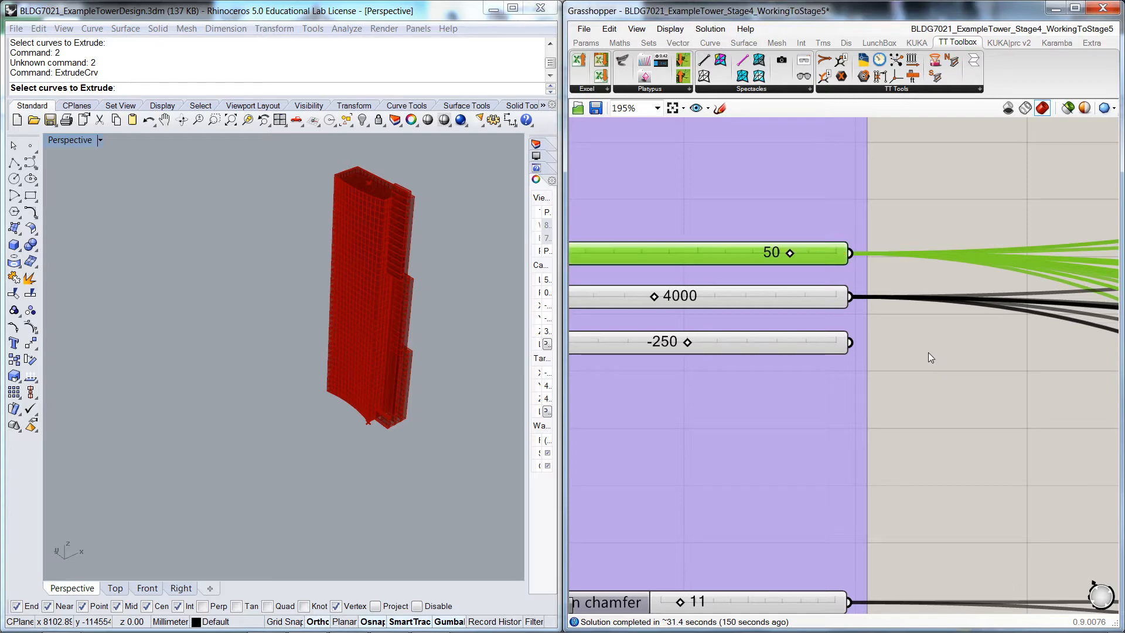
Set the toggle feeding the WriteXL component to True to write the updated tower data to Excel
{"action": "scroll", "coordinate": [929, 353], "scroll_direction": "down", "scroll_amount": 10}
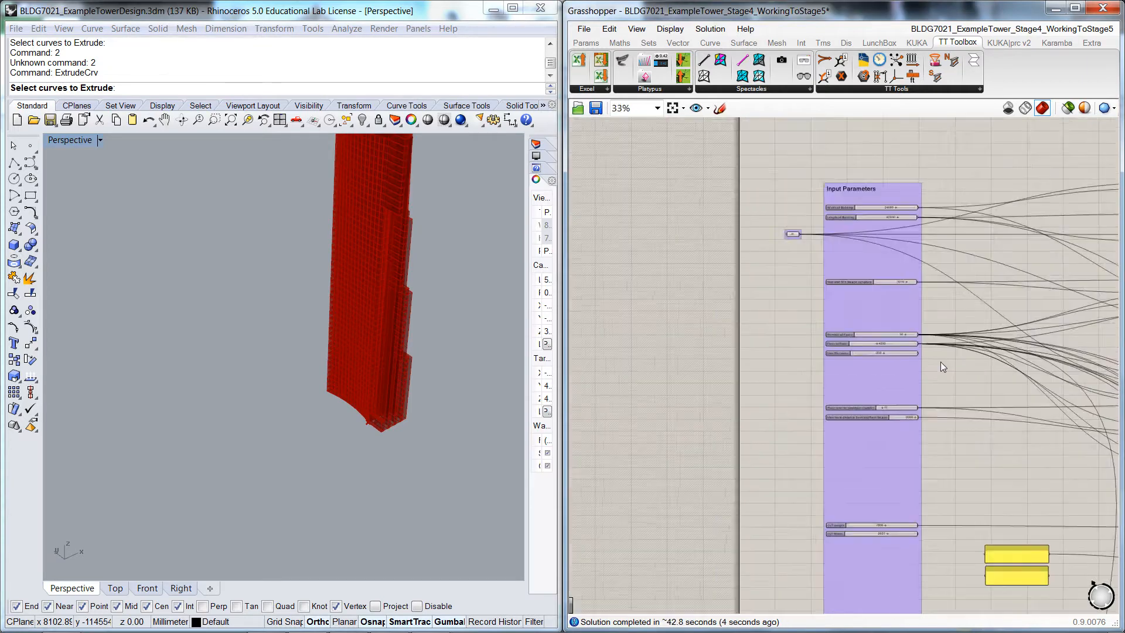
{"action": "scroll", "coordinate": [1021, 520], "scroll_direction": "up", "scroll_amount": 8}
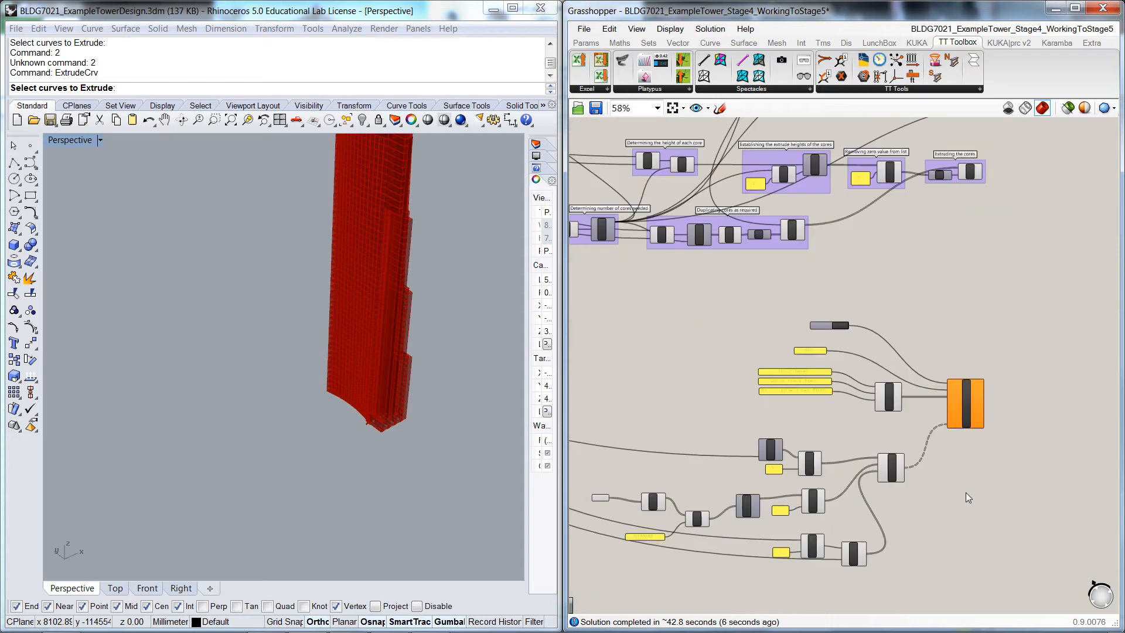
{"action": "scroll", "coordinate": [941, 531], "scroll_direction": "up", "scroll_amount": 3}
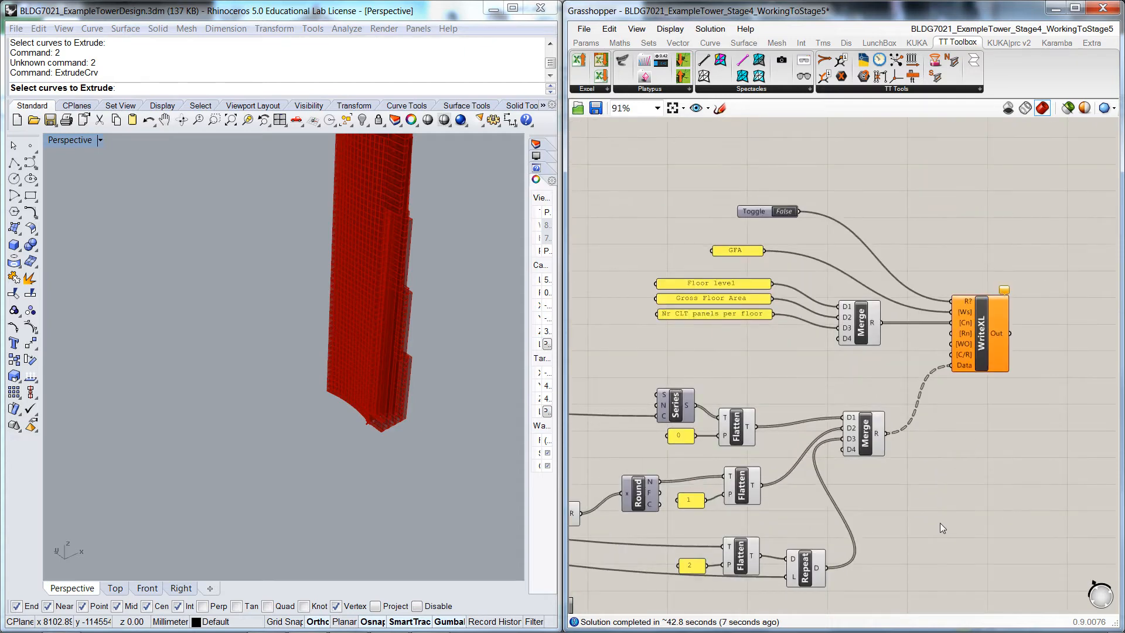
{"action": "double_click", "coordinate": [787, 212]}
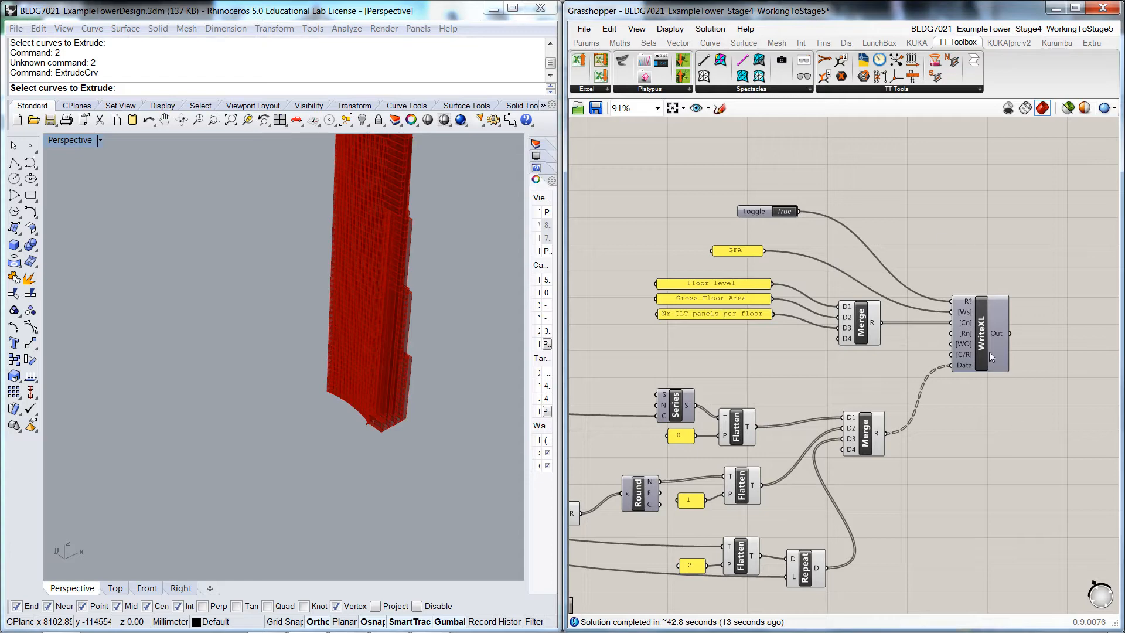
Switch to Excel and review the re-exported floor rows on the GFA sheet down to the last floor level
{"action": "left_click", "coordinate": [389, 619]}
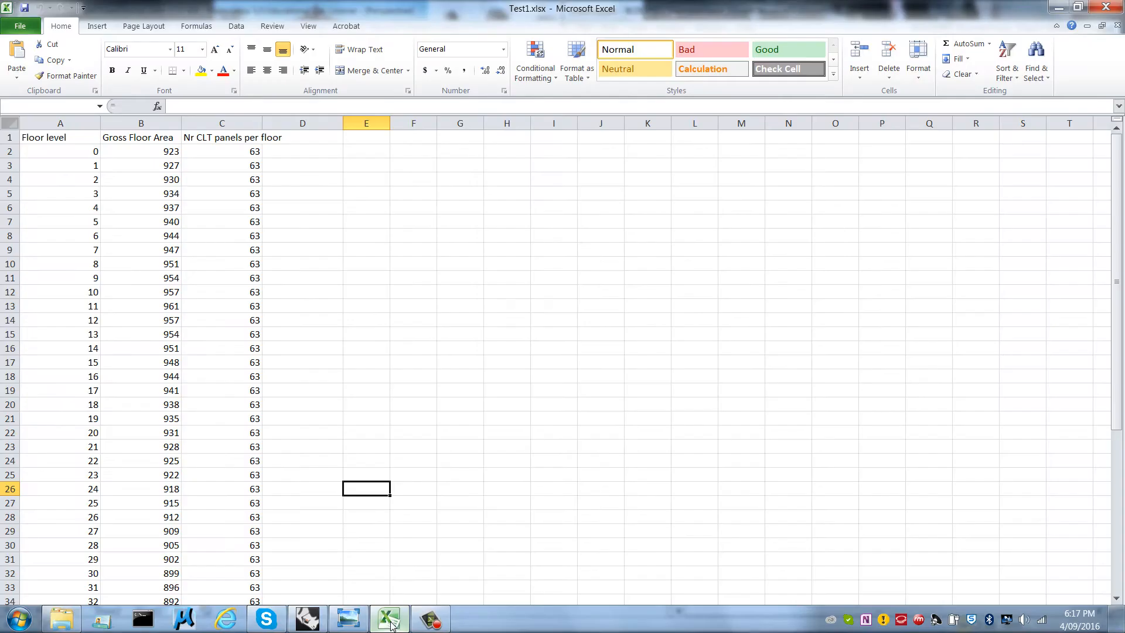
{"action": "left_click", "coordinate": [337, 269]}
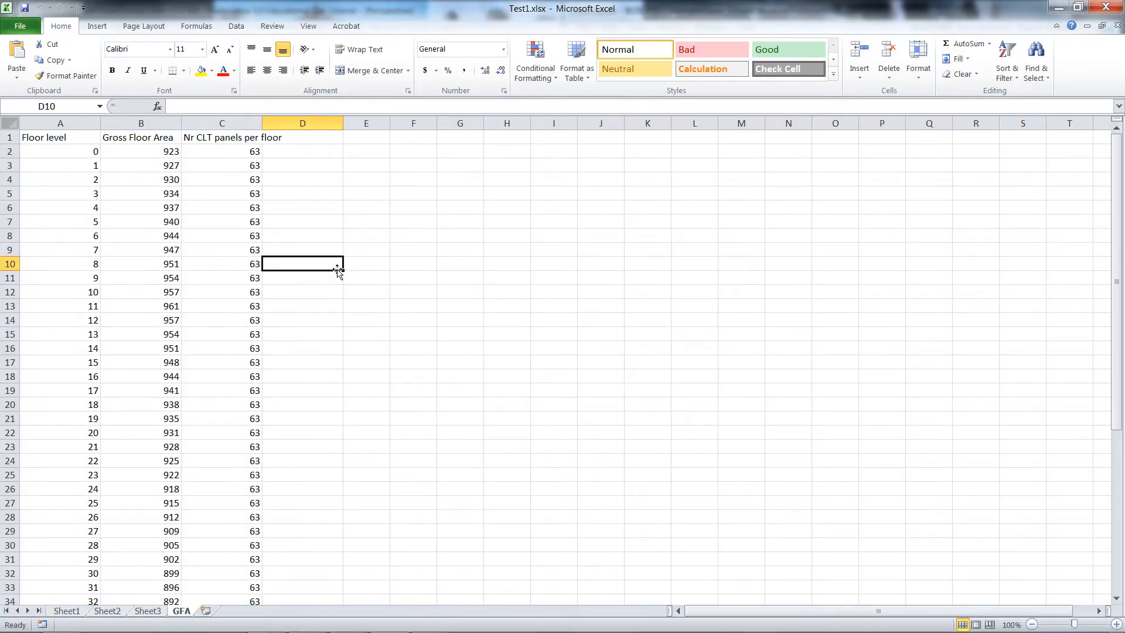
{"action": "scroll", "coordinate": [337, 269], "scroll_direction": "down", "scroll_amount": 10}
{"action": "scroll", "coordinate": [293, 328], "scroll_direction": "up", "scroll_amount": 10}
{"action": "scroll", "coordinate": [239, 254], "scroll_direction": "down", "scroll_amount": 10}
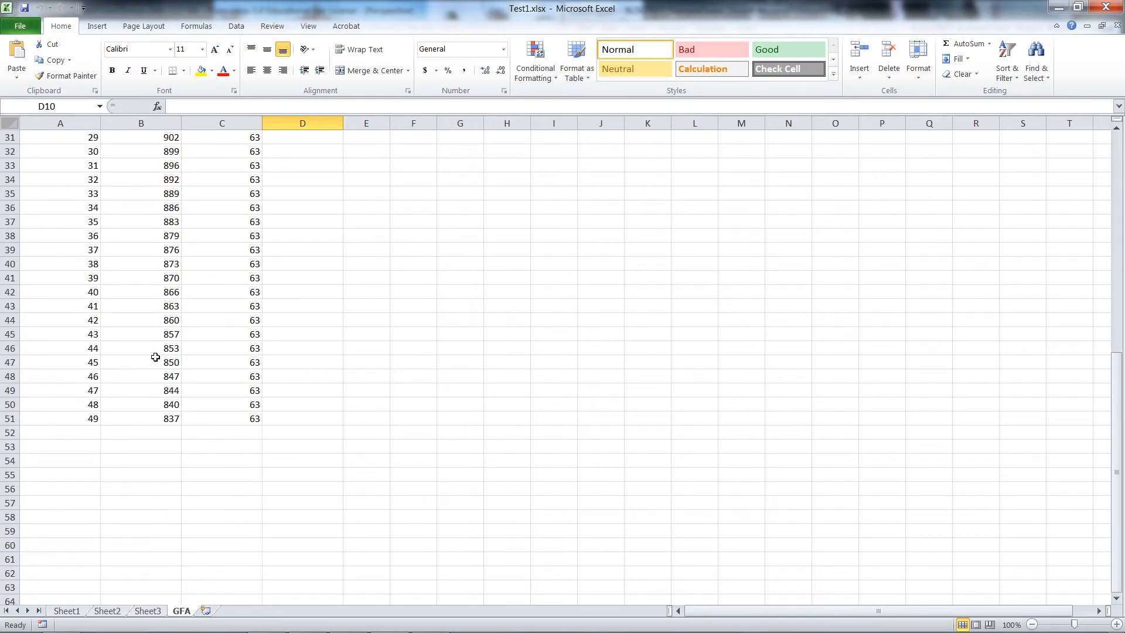
{"action": "scroll", "coordinate": [315, 417], "scroll_direction": "up", "scroll_amount": 4}
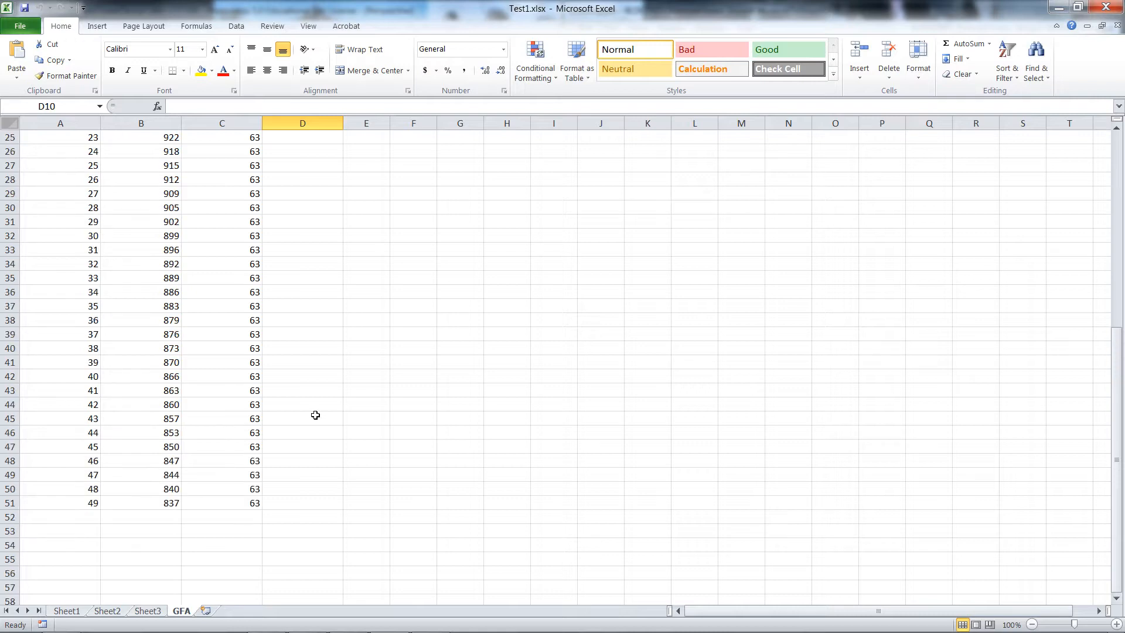
{"action": "scroll", "coordinate": [328, 408], "scroll_direction": "down", "scroll_amount": 4}
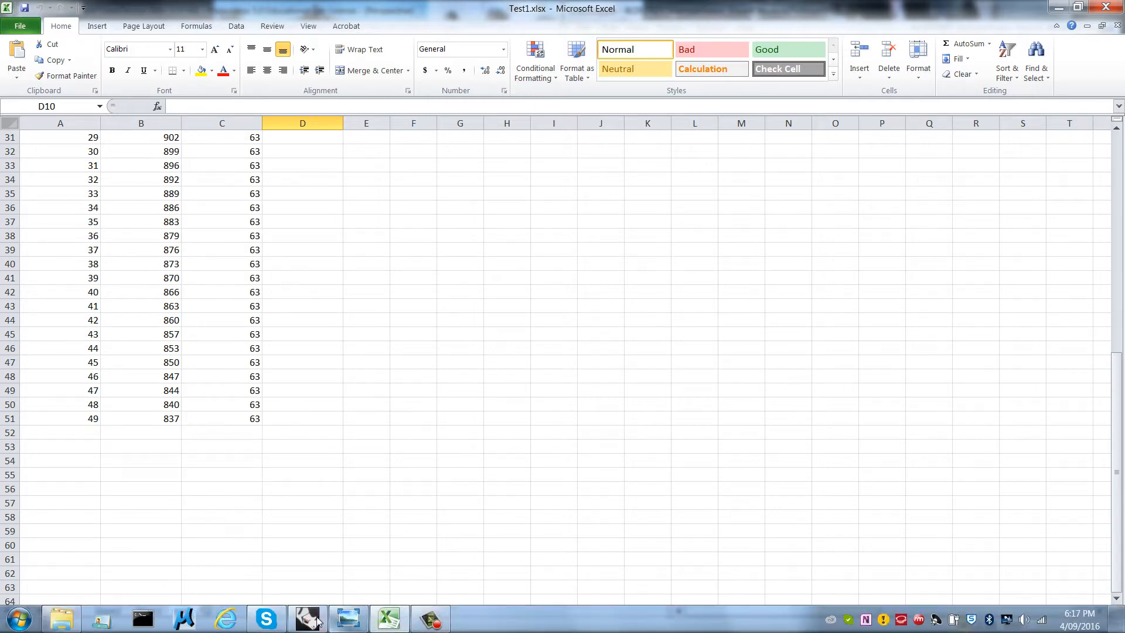
Switch back to Grasshopper and change the worksheet name panel's text from GFA to Landing Sheet
{"action": "left_click", "coordinate": [308, 622]}
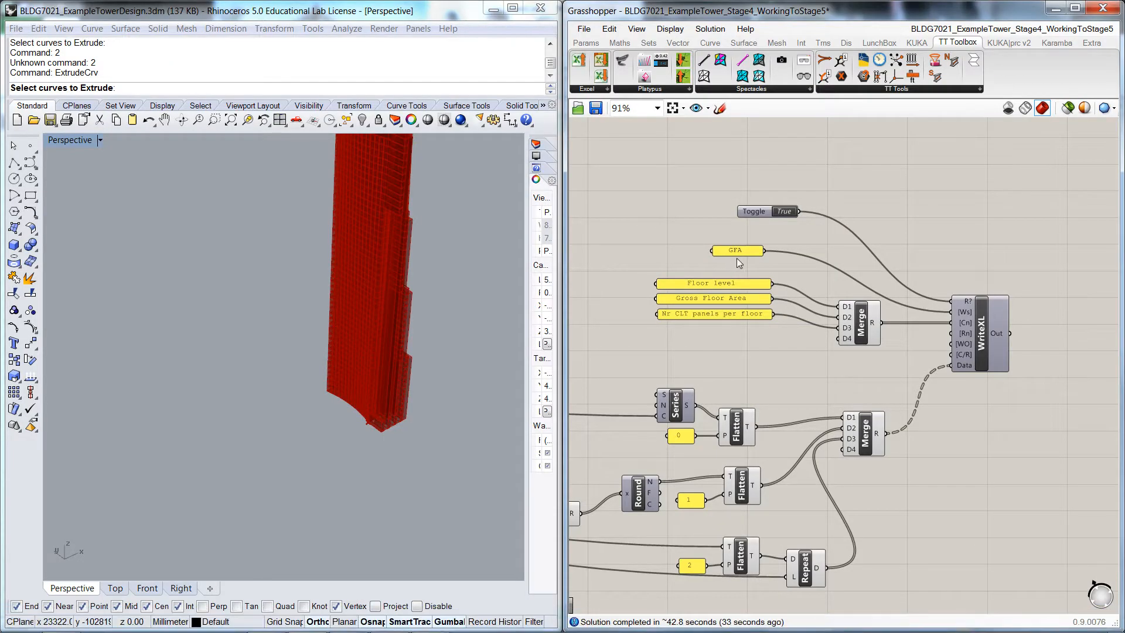
{"action": "scroll", "coordinate": [742, 235], "scroll_direction": "up", "scroll_amount": 4}
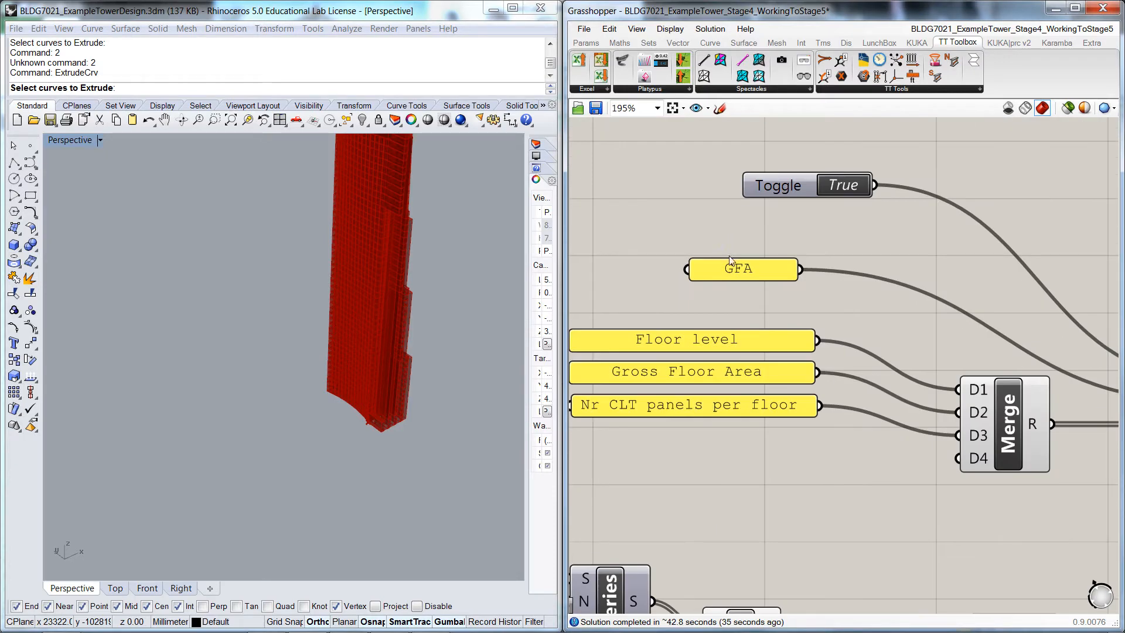
{"action": "double_click", "coordinate": [754, 273]}
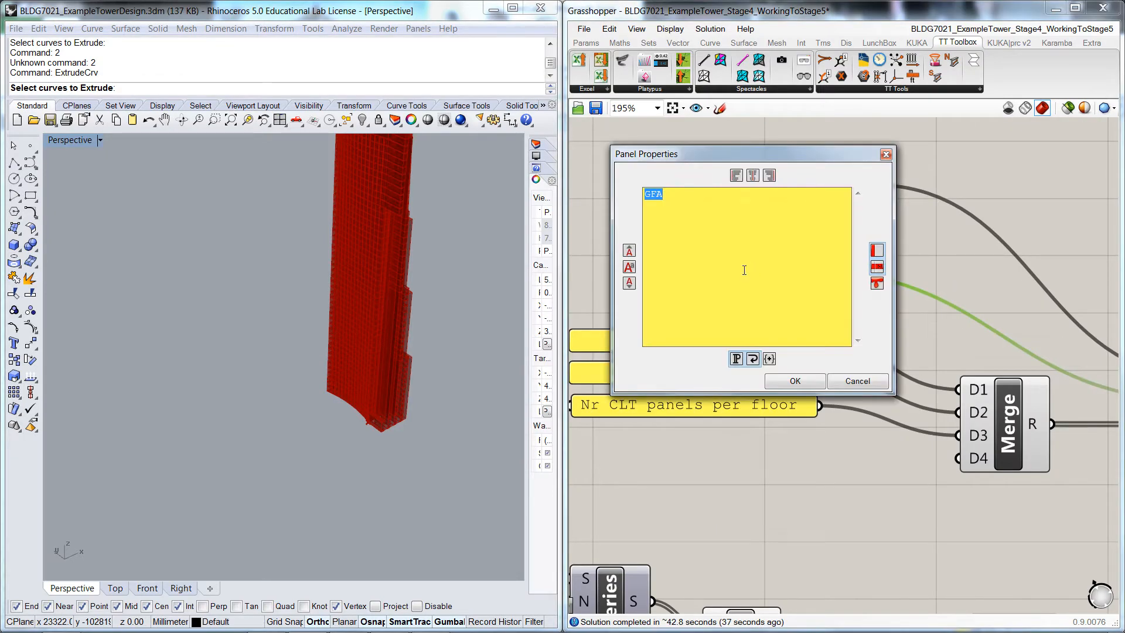
{"action": "type", "text": "Landing Sheet"}
{"action": "left_click", "coordinate": [795, 381]}
Move the worksheet name panel slightly up and widen it so its text fits on one line
{"action": "left_click_drag", "start_coordinate": [750, 271], "coordinate": [746, 253]}
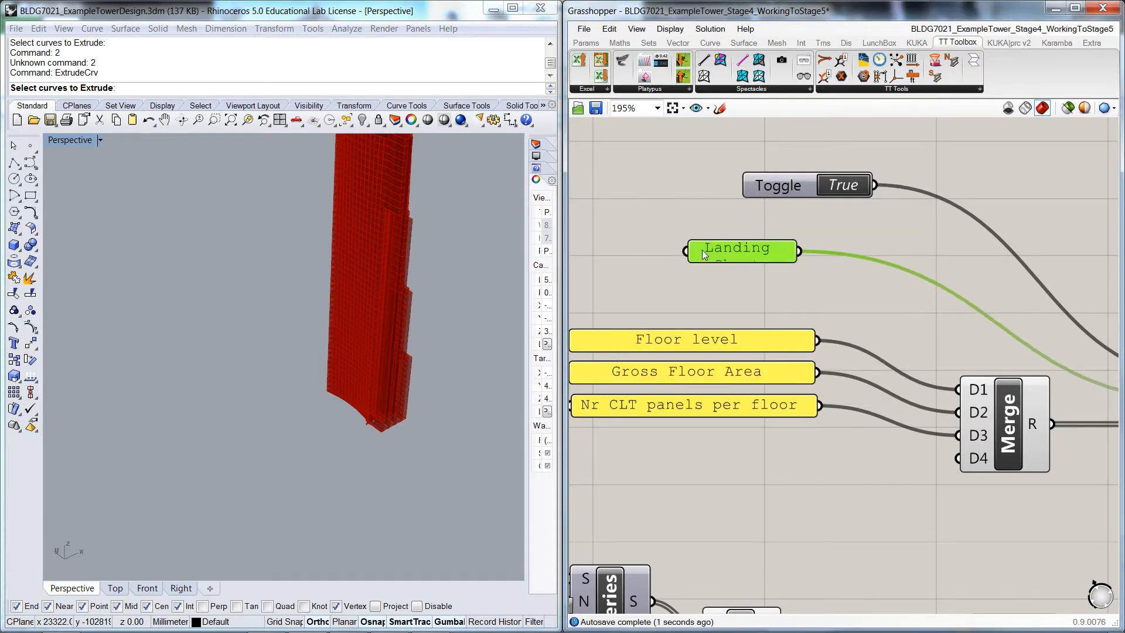
{"action": "left_click_drag", "start_coordinate": [651, 248], "coordinate": [572, 249]}
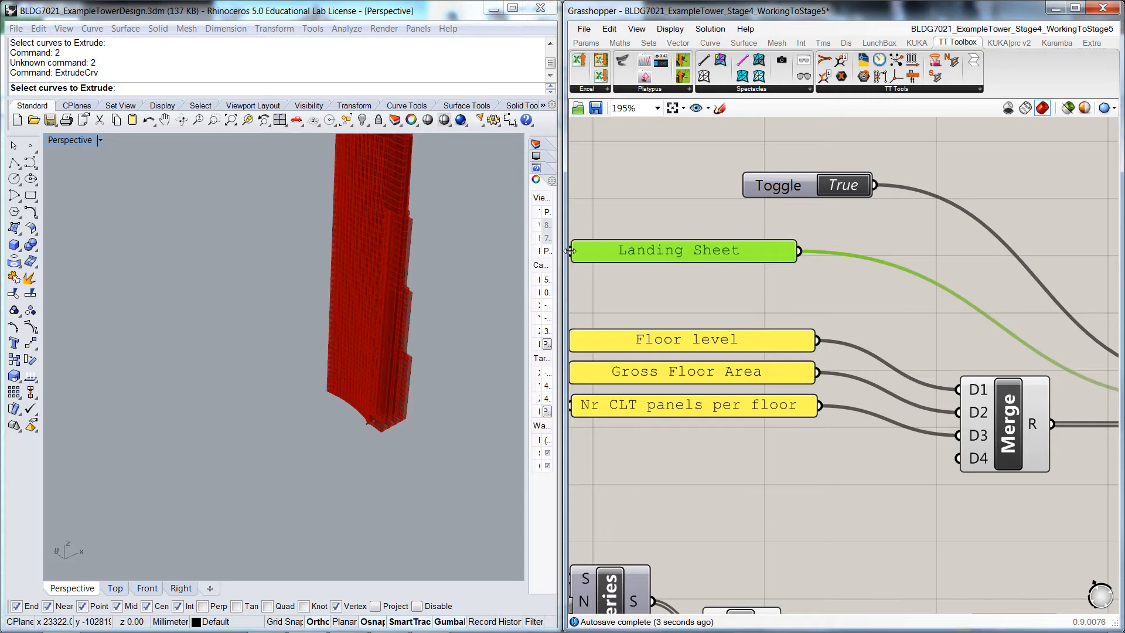
{"action": "left_click", "coordinate": [641, 281]}
{"action": "scroll", "coordinate": [673, 296], "scroll_direction": "down", "scroll_amount": 3}
{"action": "right_click_drag", "start_coordinate": [673, 296], "coordinate": [744, 275]}
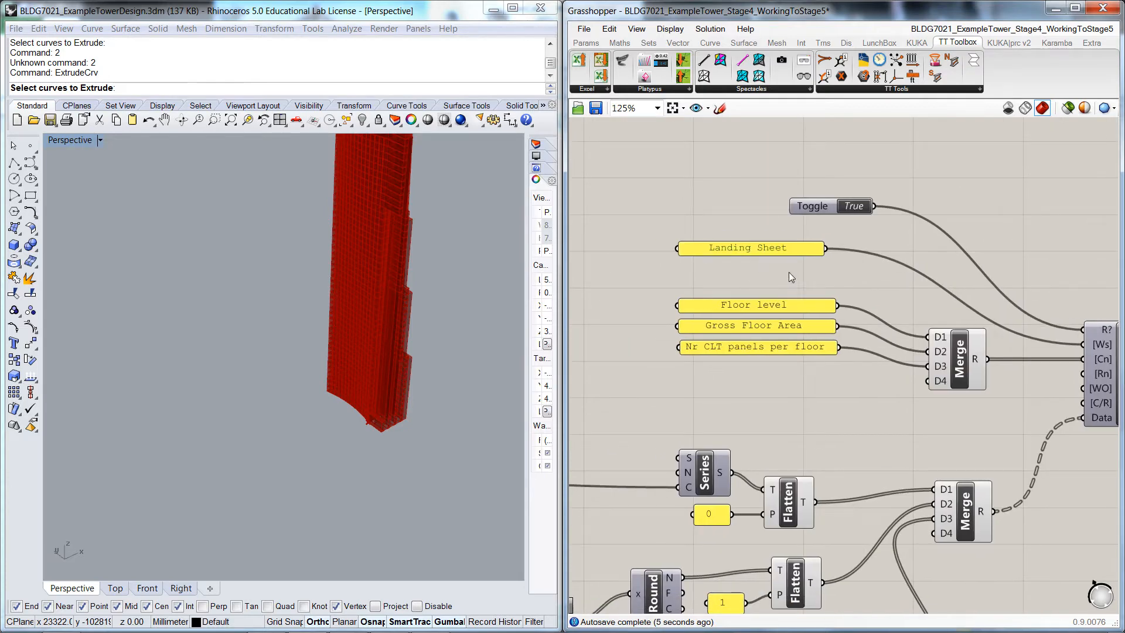
Switch to Excel and review the floor data exported to the Landing Sheet worksheet
{"action": "mouse_move", "coordinate": [430, 629]}
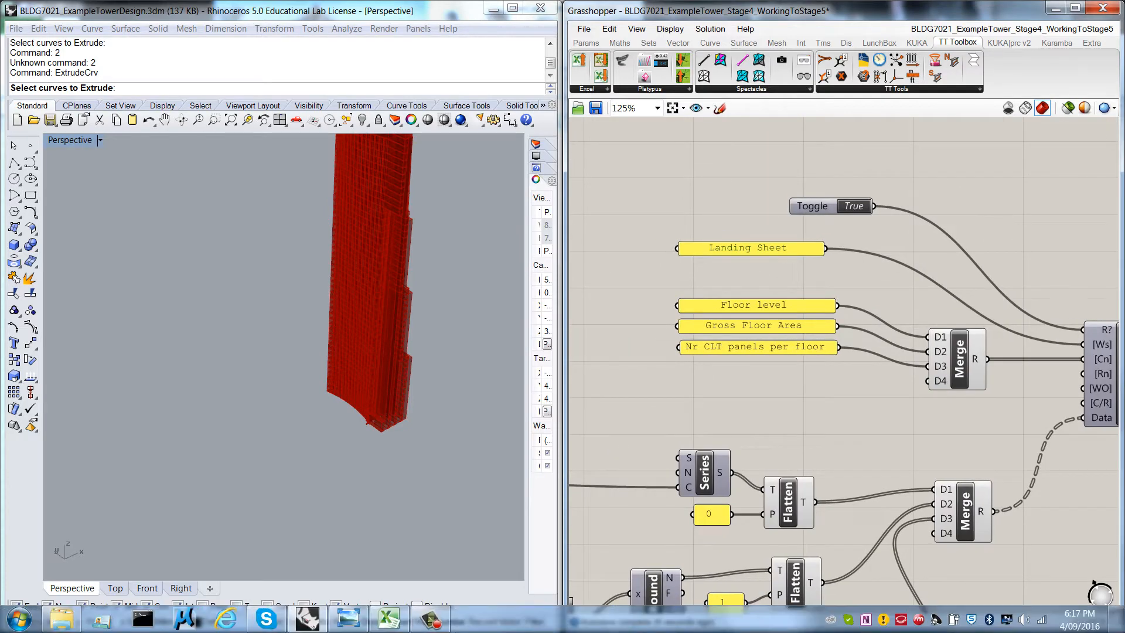
{"action": "left_click", "coordinate": [388, 626]}
{"action": "left_click", "coordinate": [366, 463]}
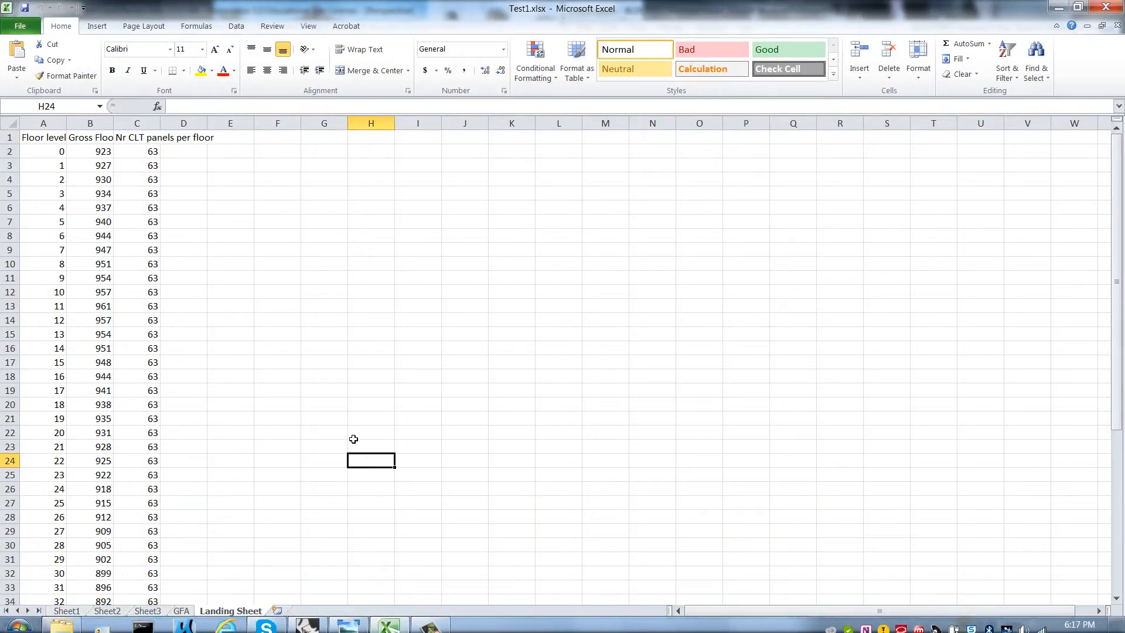
{"action": "scroll", "coordinate": [246, 359], "scroll_direction": "down", "scroll_amount": 10}
{"action": "scroll", "coordinate": [267, 397], "scroll_direction": "up", "scroll_amount": 3}
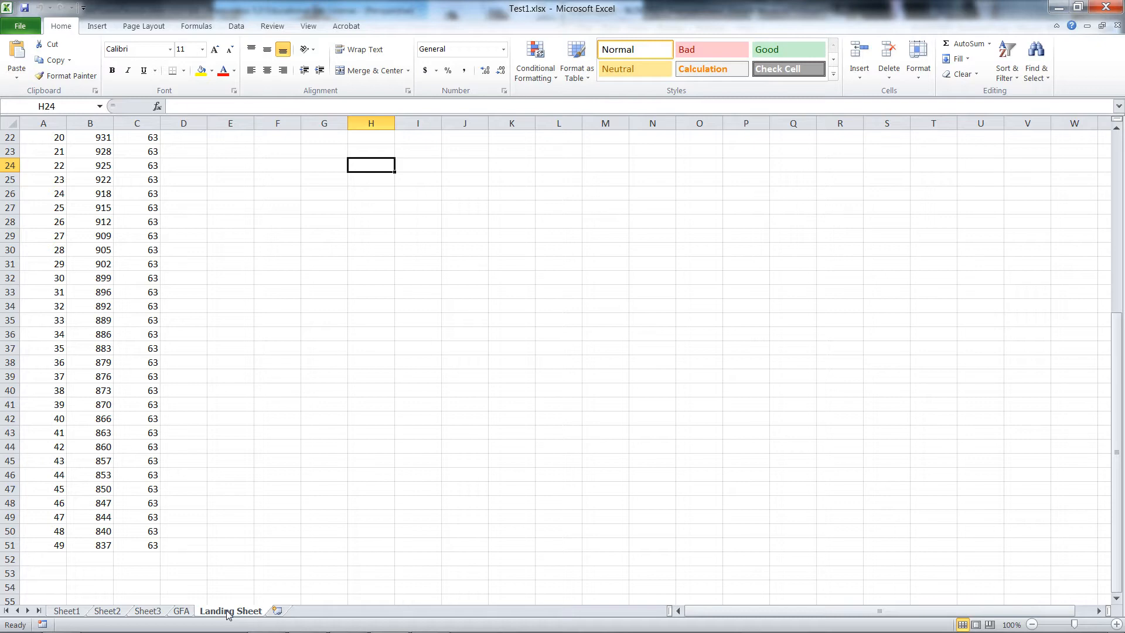
Delete the GFA worksheet from the workbook
{"action": "left_click", "coordinate": [181, 611]}
{"action": "right_click", "coordinate": [181, 613]}
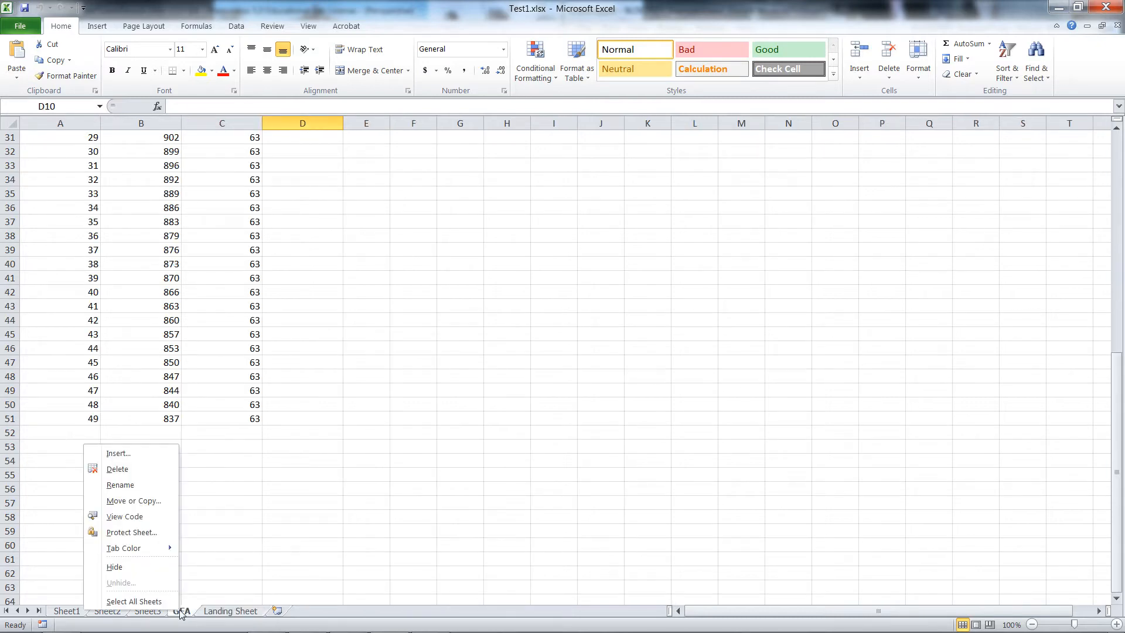
{"action": "left_click", "coordinate": [117, 469]}
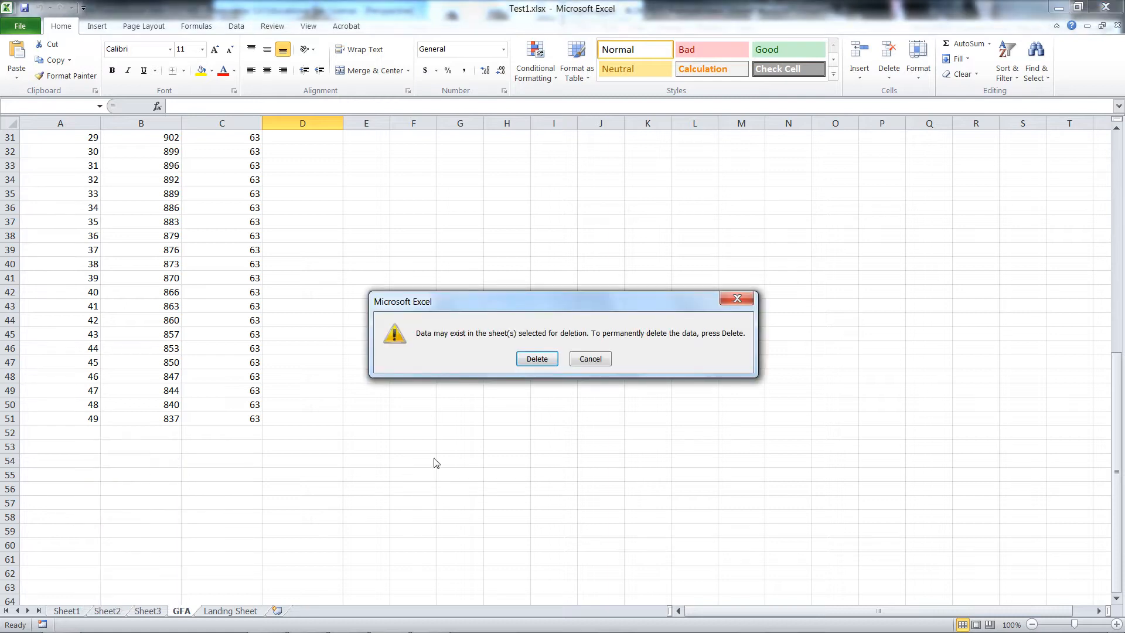
{"action": "left_click", "coordinate": [537, 358]}
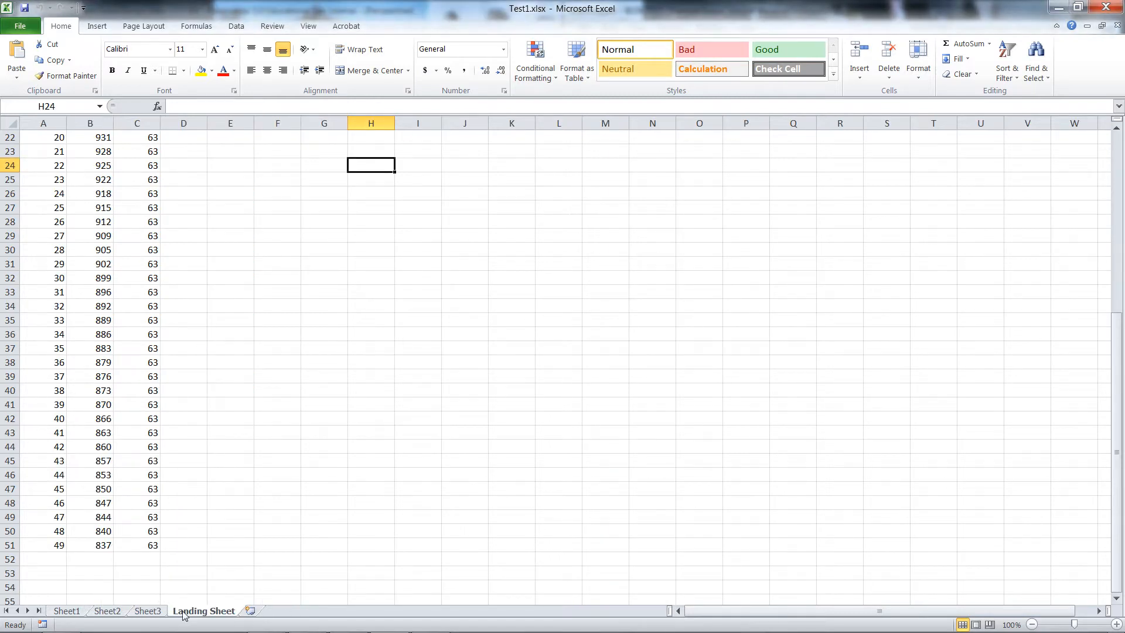
Move the Landing Sheet worksheet in front of Sheet1 and return to the start of its data
{"action": "left_click_drag", "start_coordinate": [179, 612], "coordinate": [59, 611]}
{"action": "left_click", "coordinate": [175, 569]}
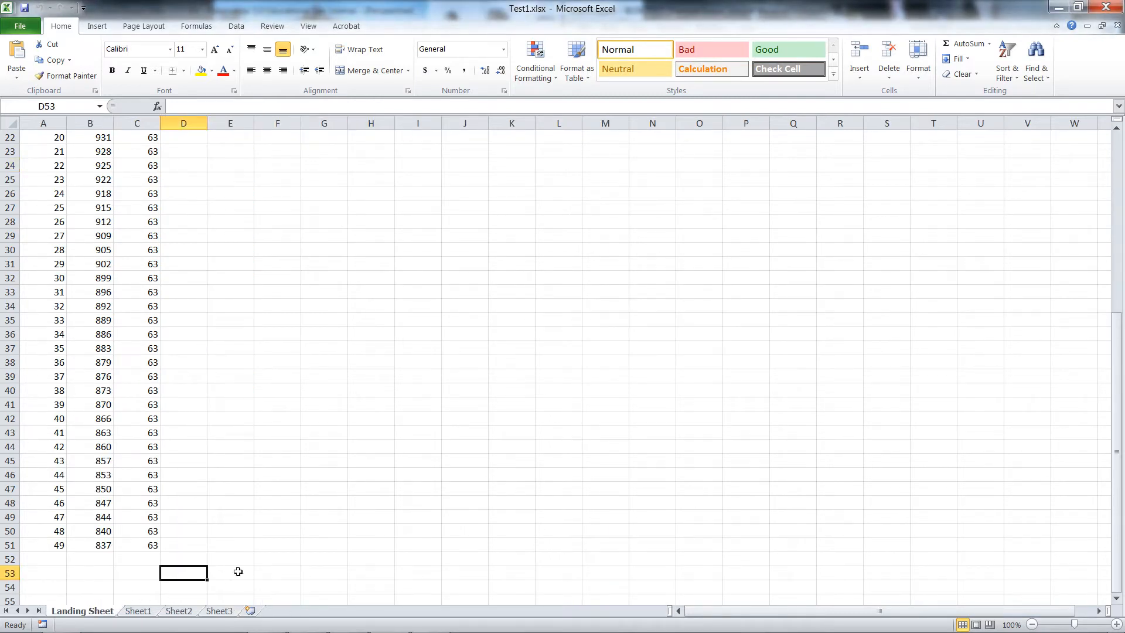
{"action": "scroll", "coordinate": [259, 471], "scroll_direction": "up", "scroll_amount": 6}
{"action": "scroll", "coordinate": [259, 470], "scroll_direction": "up", "scroll_amount": 1}
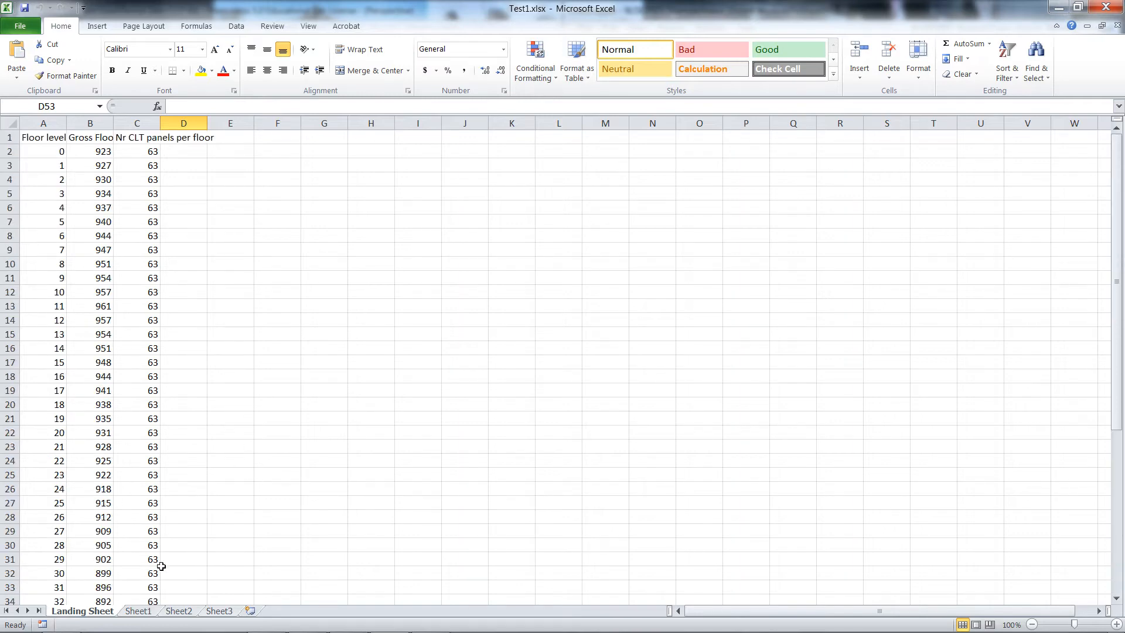
Rename the Sheet1 worksheet as Yield Calculation
{"action": "left_click", "coordinate": [148, 615]}
{"action": "double_click", "coordinate": [148, 611]}
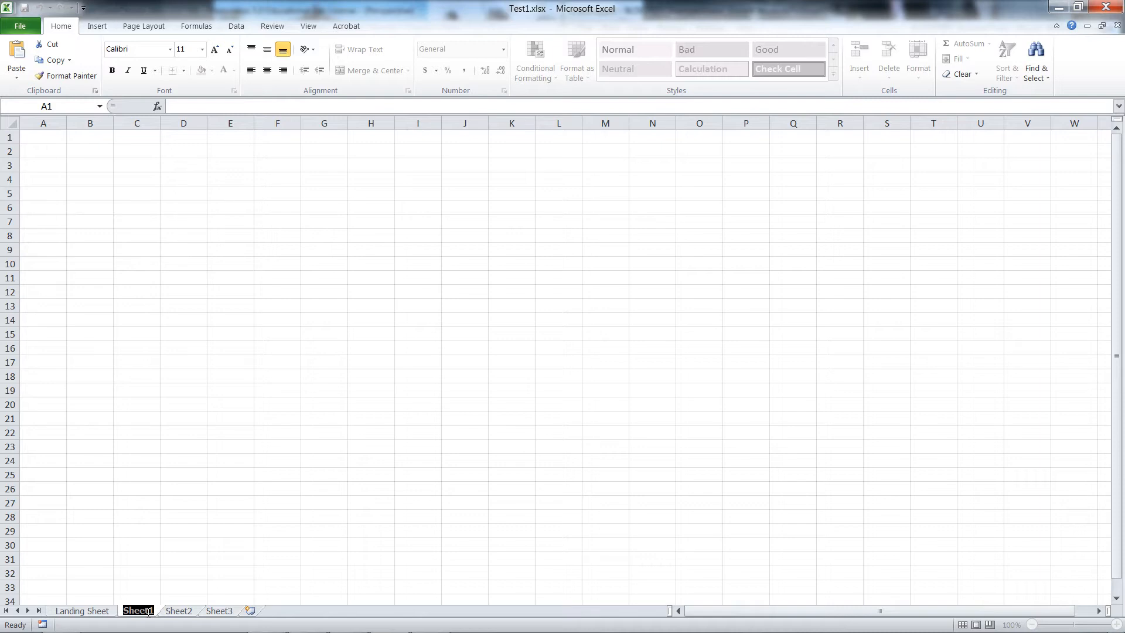
{"action": "type", "text": "Yiel"}
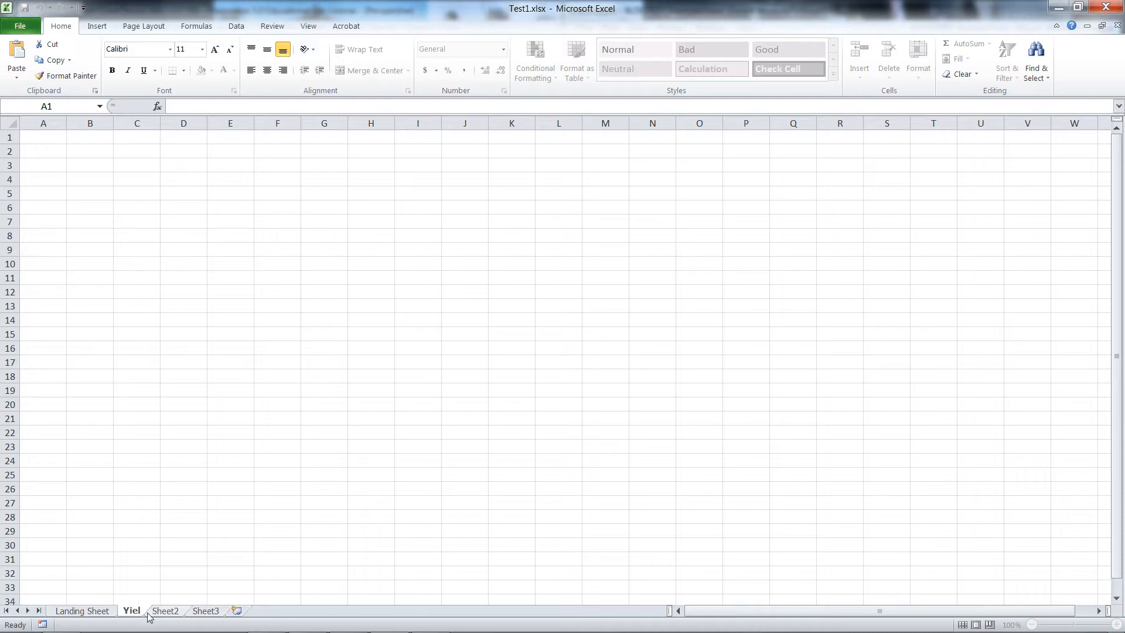
{"action": "type", "text": "d Calculat"}
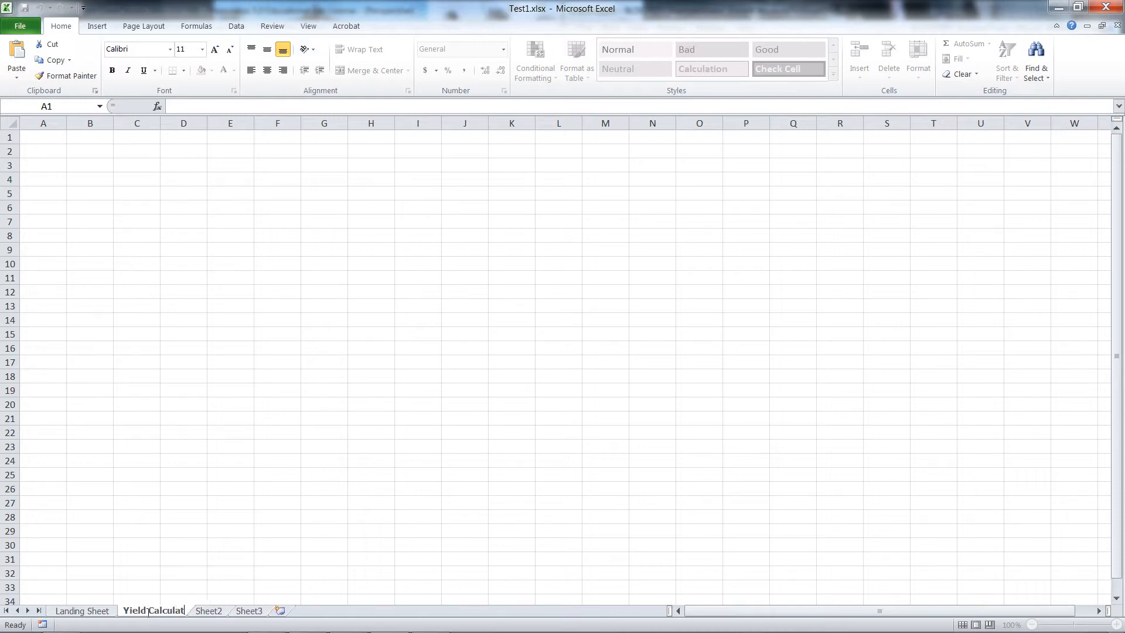
{"action": "type", "text": "ion"}
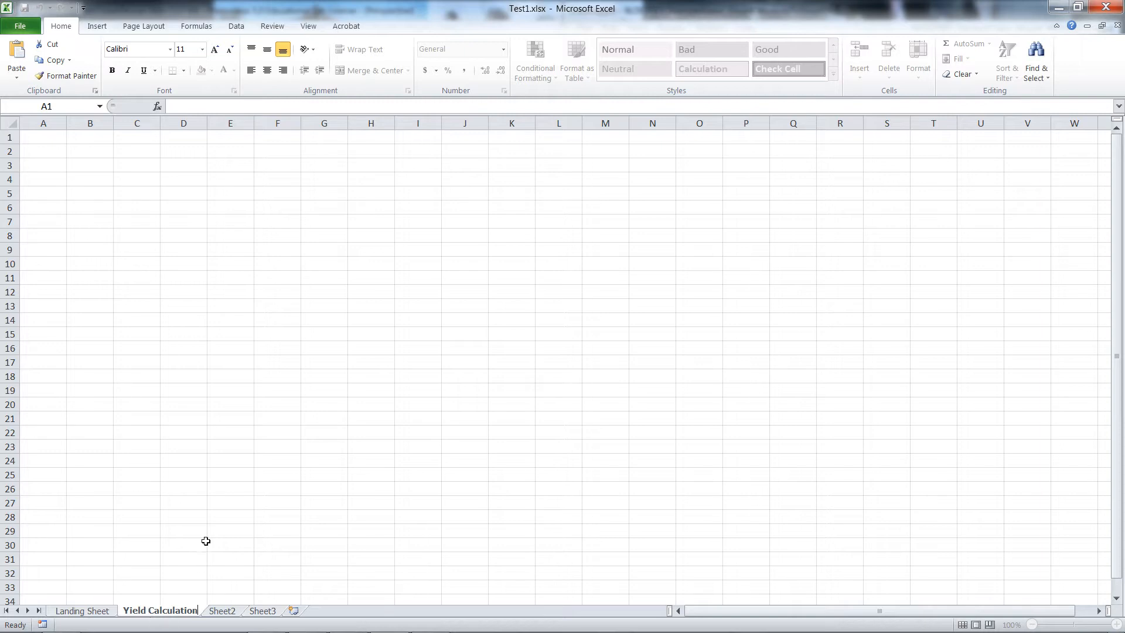
{"action": "left_click", "coordinate": [206, 541]}
Enter the heading Yield Calculation in cell A1 of the Yield Calculation sheet
{"action": "left_click", "coordinate": [36, 153]}
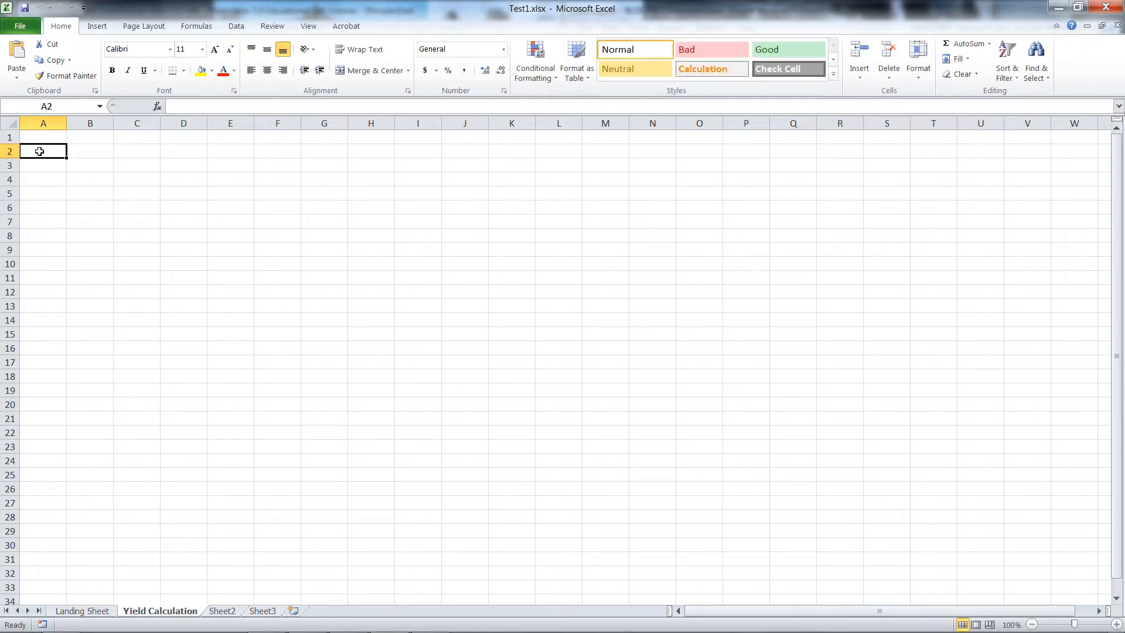
{"action": "left_click", "coordinate": [40, 136]}
{"action": "type", "text": "Yield"}
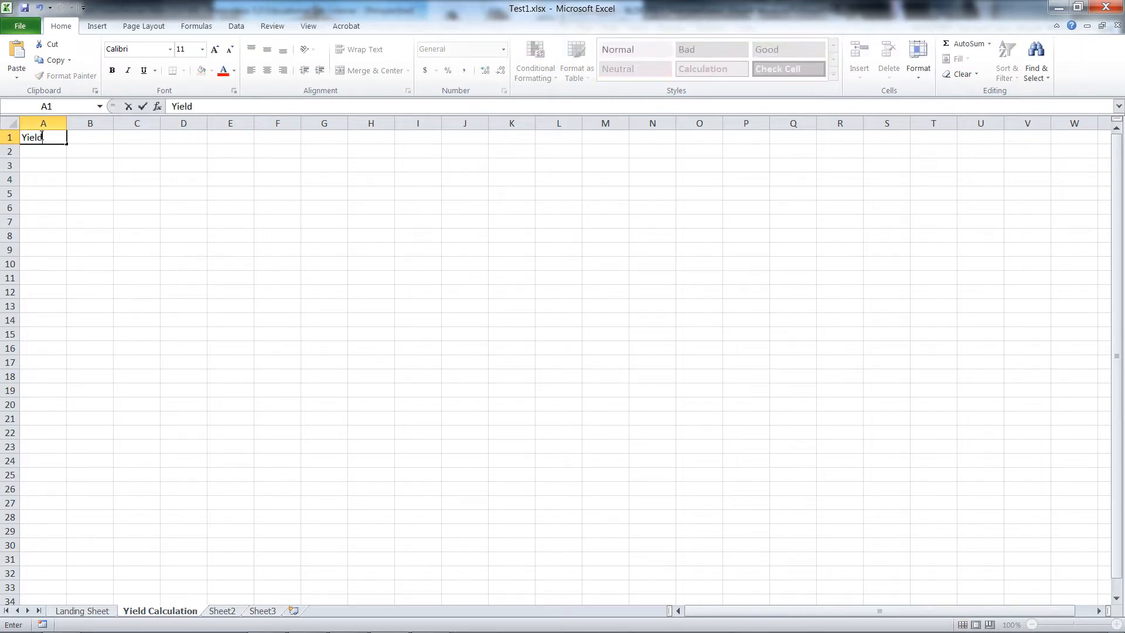
{"action": "type", "text": " Calculation"}
{"action": "left_click", "coordinate": [98, 184]}
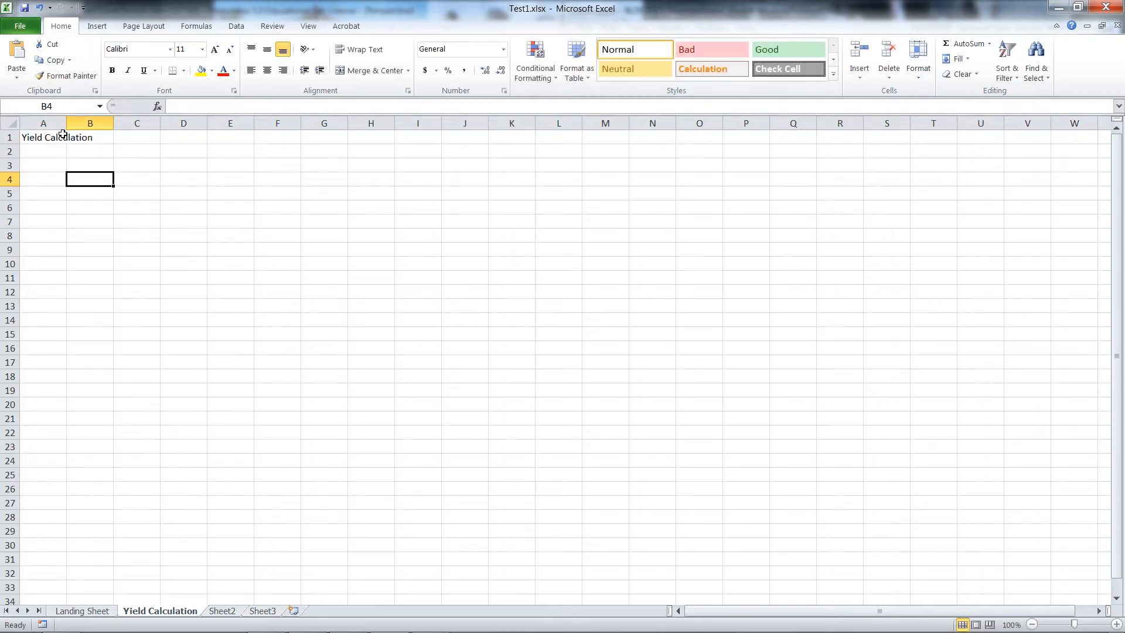
Set the font of the entire Yield Calculation sheet to Arial Narrow
{"action": "key", "text": "ctrl+a"}
{"action": "left_click", "coordinate": [170, 49]}
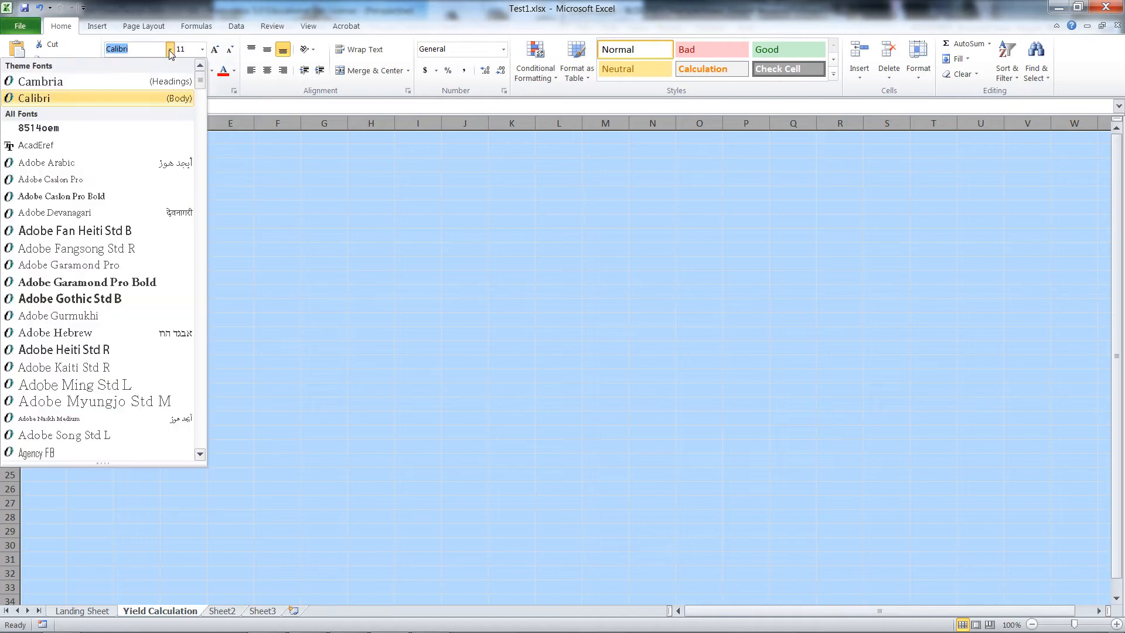
{"action": "scroll", "coordinate": [65, 281], "scroll_direction": "down", "scroll_amount": 6}
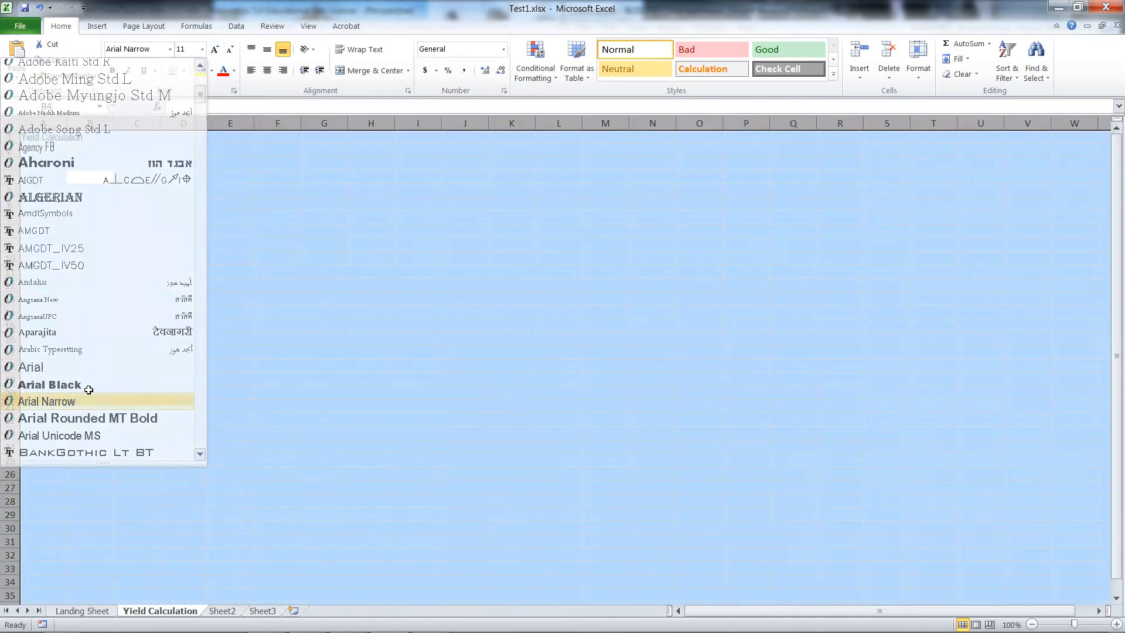
{"action": "left_click", "coordinate": [61, 407]}
{"action": "left_click", "coordinate": [231, 221]}
Enlarge the Yield Calculation heading in cell A1 by two font size steps
{"action": "left_click", "coordinate": [36, 137]}
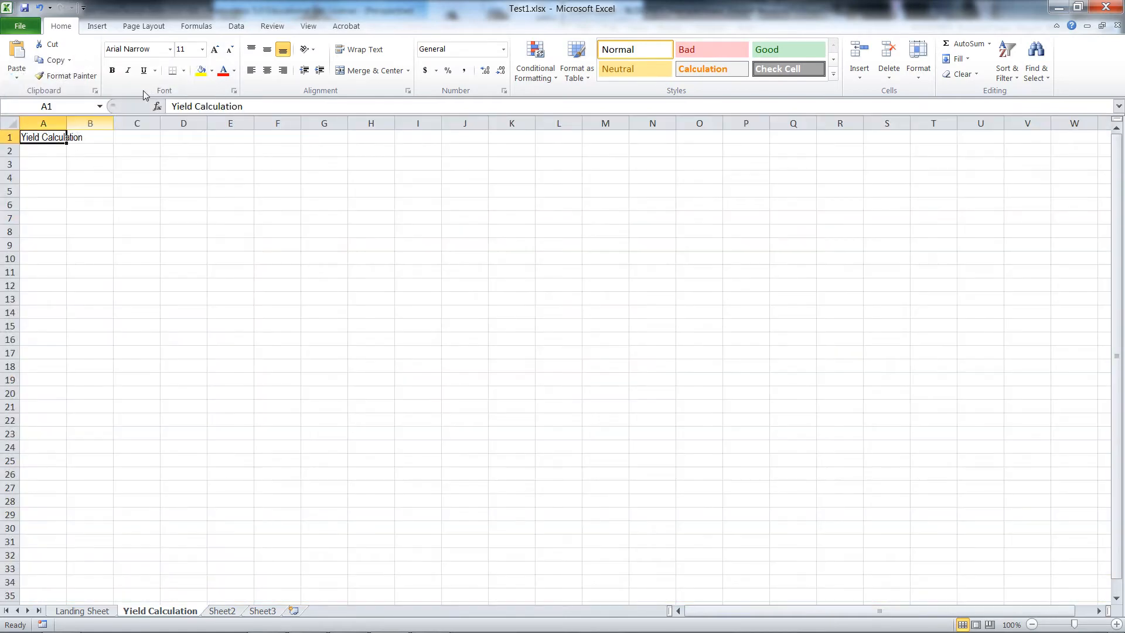
{"action": "left_click", "coordinate": [215, 50]}
{"action": "left_click", "coordinate": [214, 49]}
{"action": "left_click", "coordinate": [174, 213]}
Enter the label Total GFA in cell A3
{"action": "left_click", "coordinate": [46, 169]}
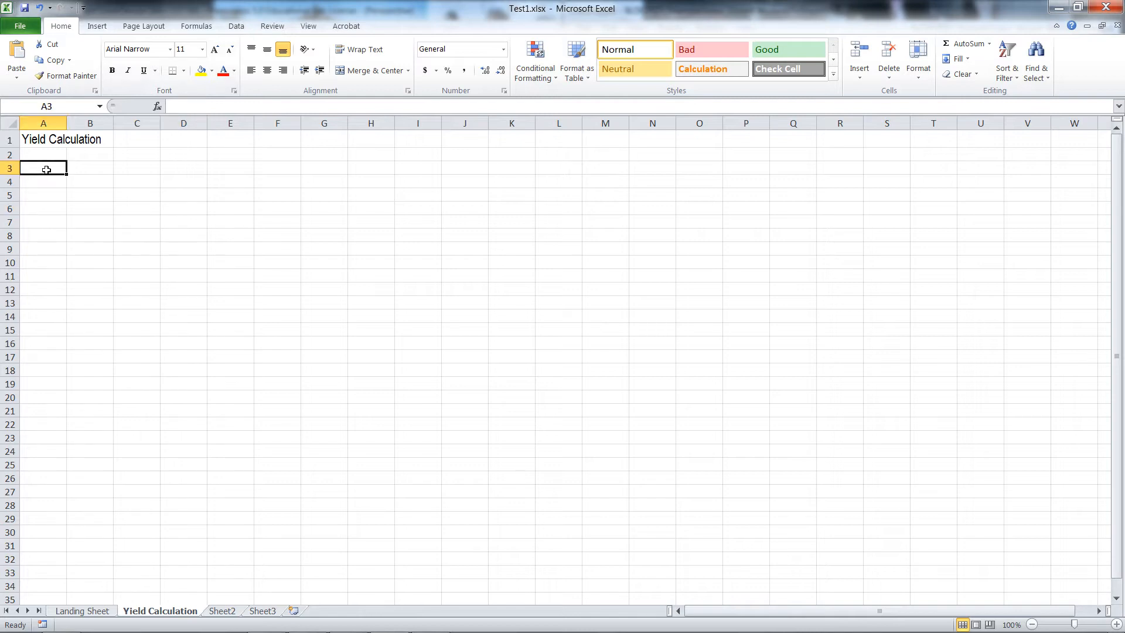
{"action": "left_click", "coordinate": [52, 207]}
{"action": "left_click", "coordinate": [47, 170]}
{"action": "type", "text": "Total GFA"}
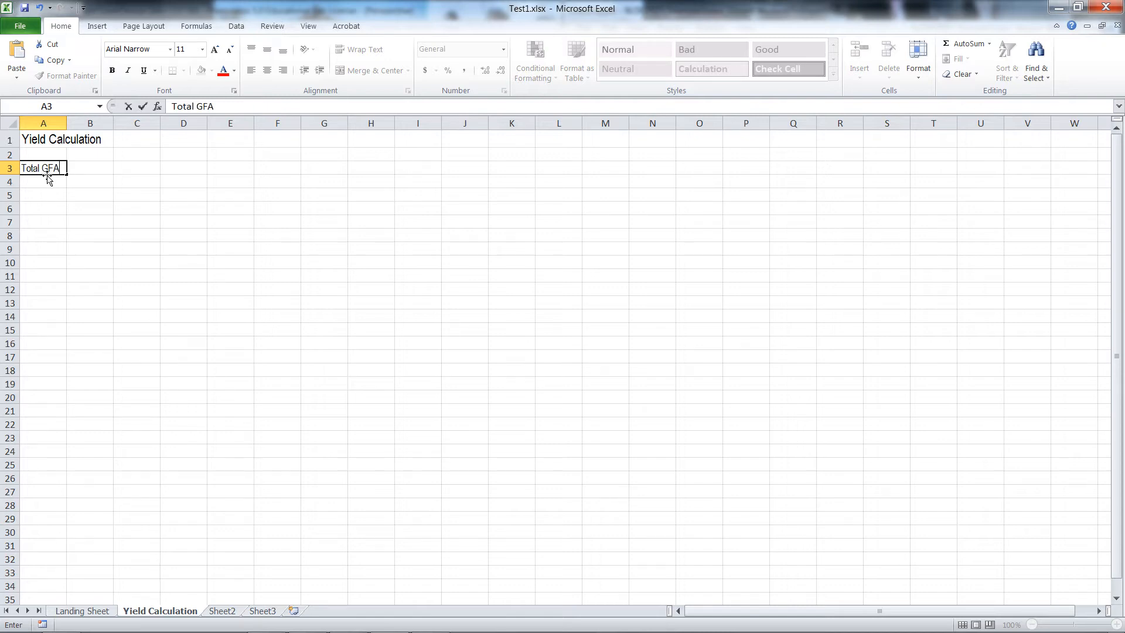
{"action": "key", "text": "Return"}
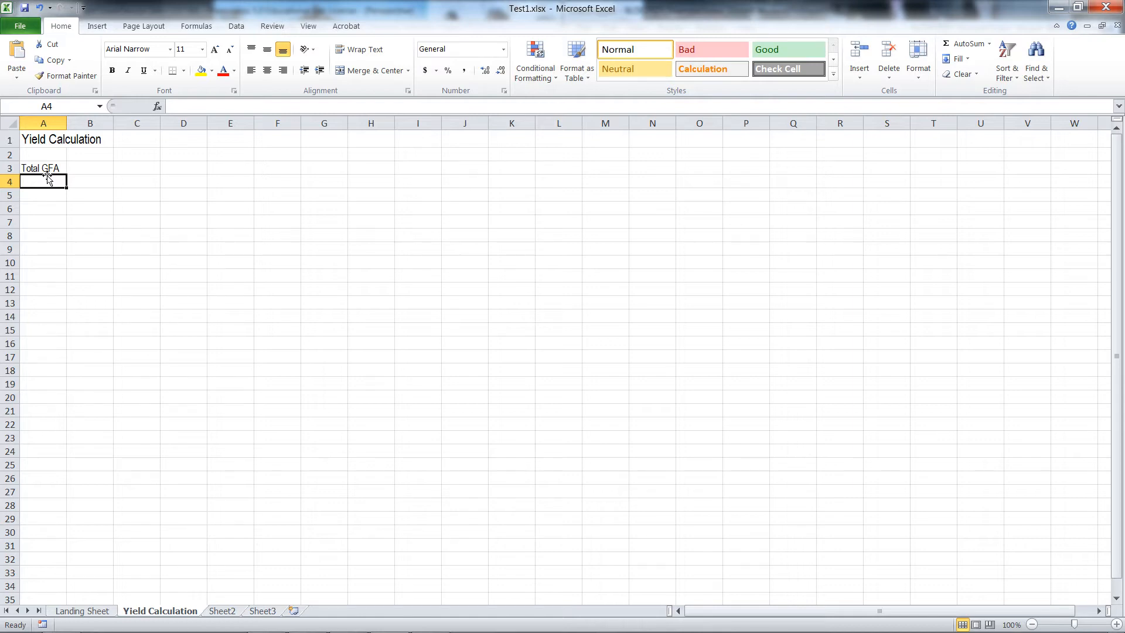
Enter the label Total Income in cell A4, directly below Total GFA
{"action": "type", "text": "Total "}
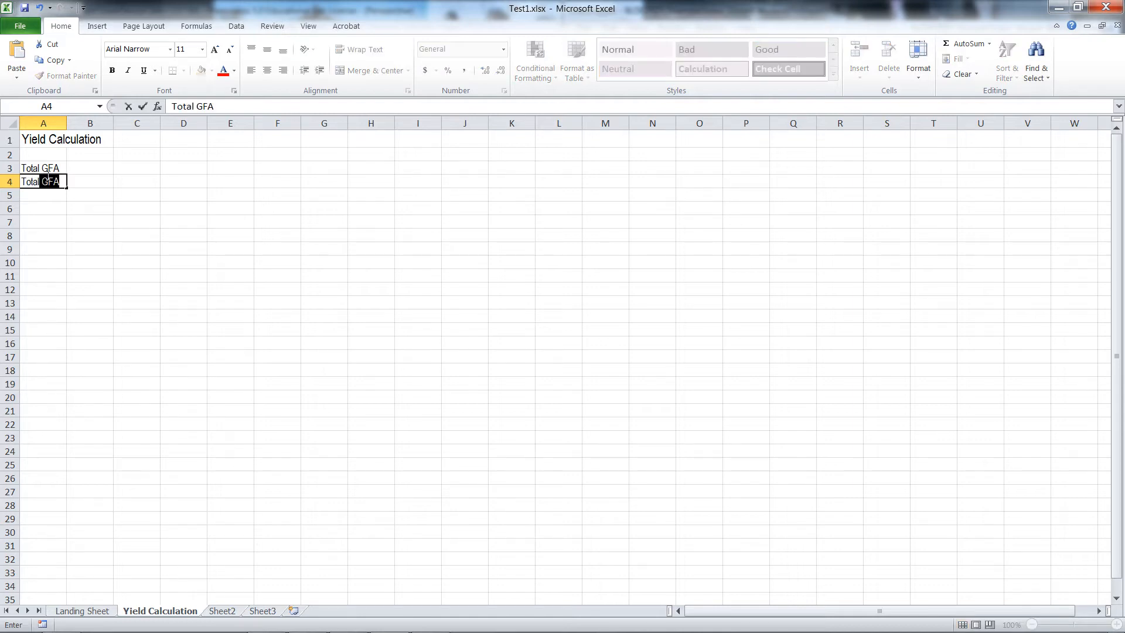
{"action": "type", "text": "nIncome"}
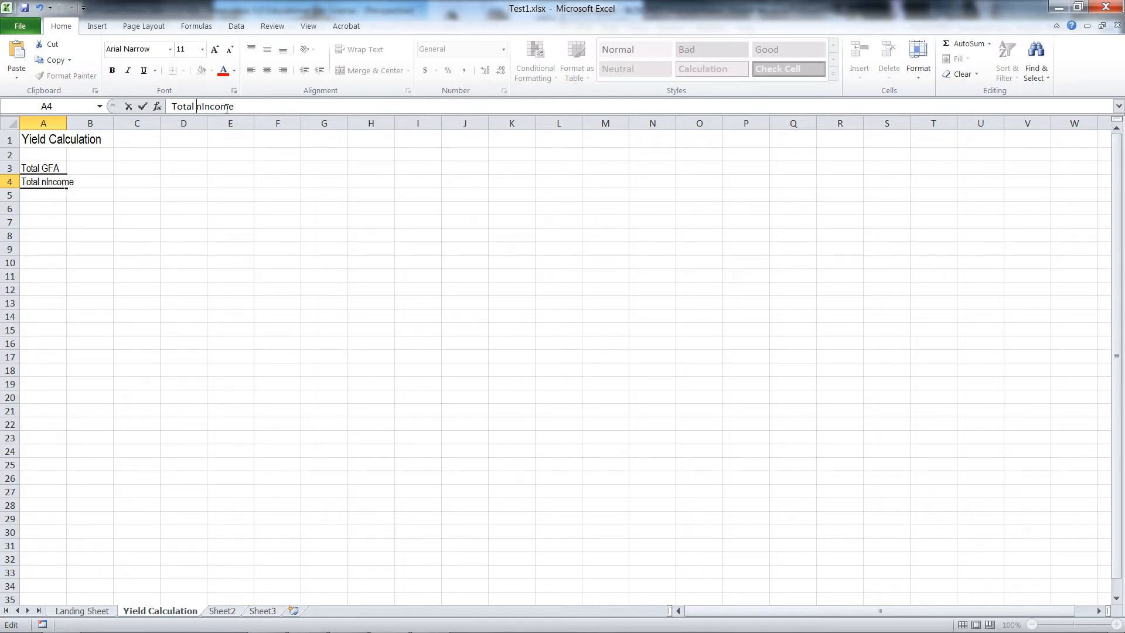
{"action": "key", "text": "Left"}
{"action": "key", "text": "Left"}
{"action": "key", "text": "Left"}
{"action": "key", "text": "Left"}
{"action": "key", "text": "Left"}
{"action": "key", "text": "Left"}
{"action": "key", "text": "BackSpace"}
{"action": "left_click", "coordinate": [379, 249]}
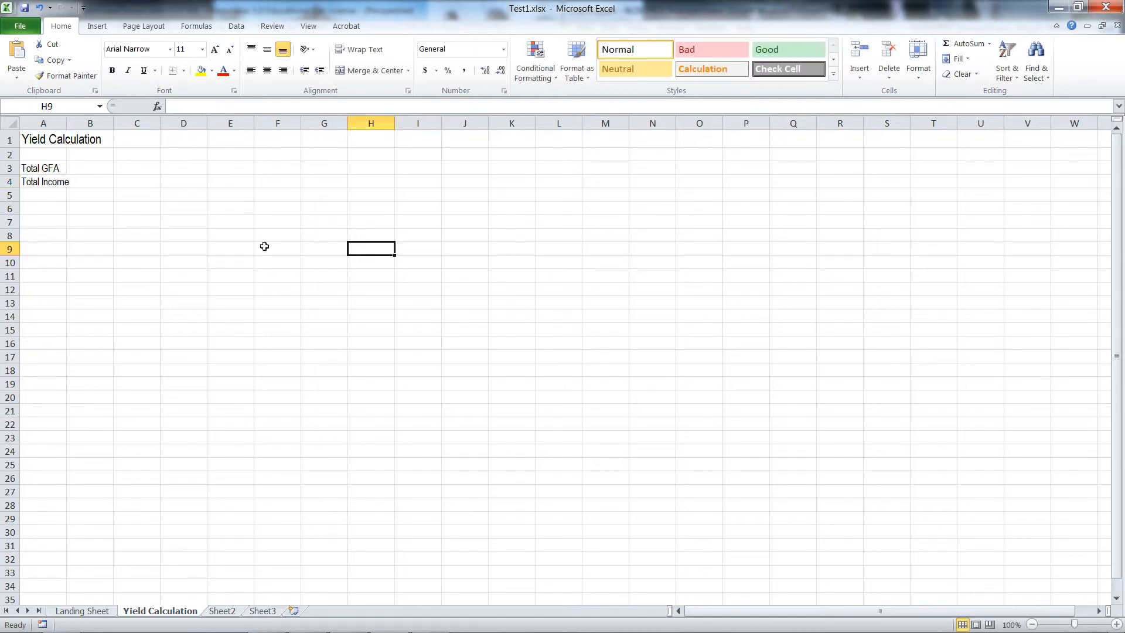
Enter the column headings Floor, GFA and Rent in cells A7, B7 and C7
{"action": "left_click", "coordinate": [46, 225]}
{"action": "type", "text": "Floor"}
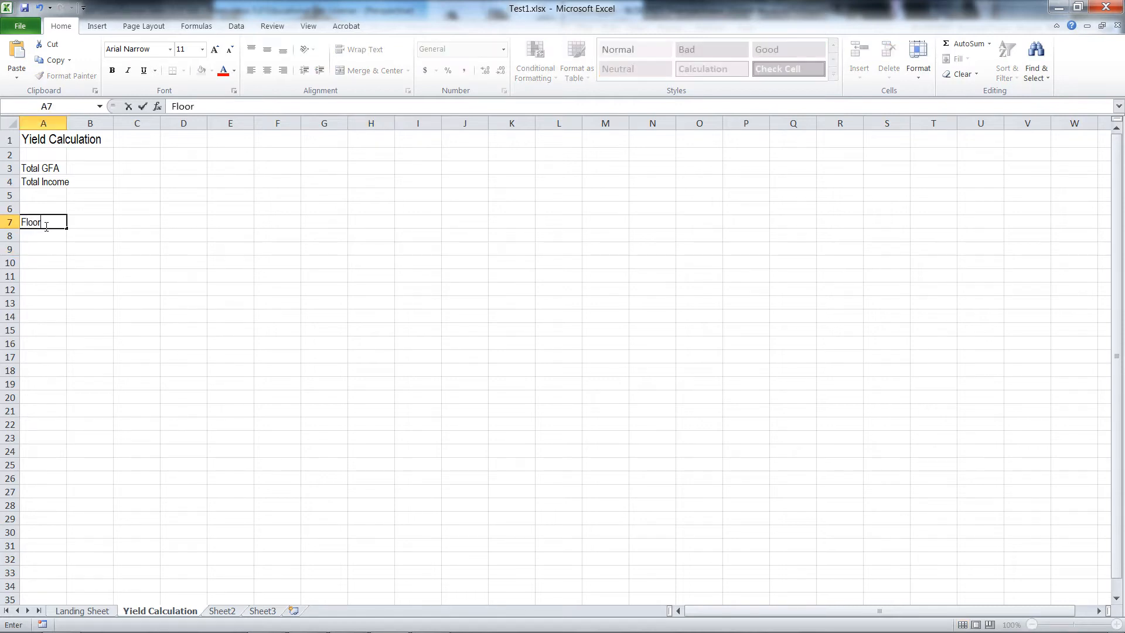
{"action": "key", "text": "Tab"}
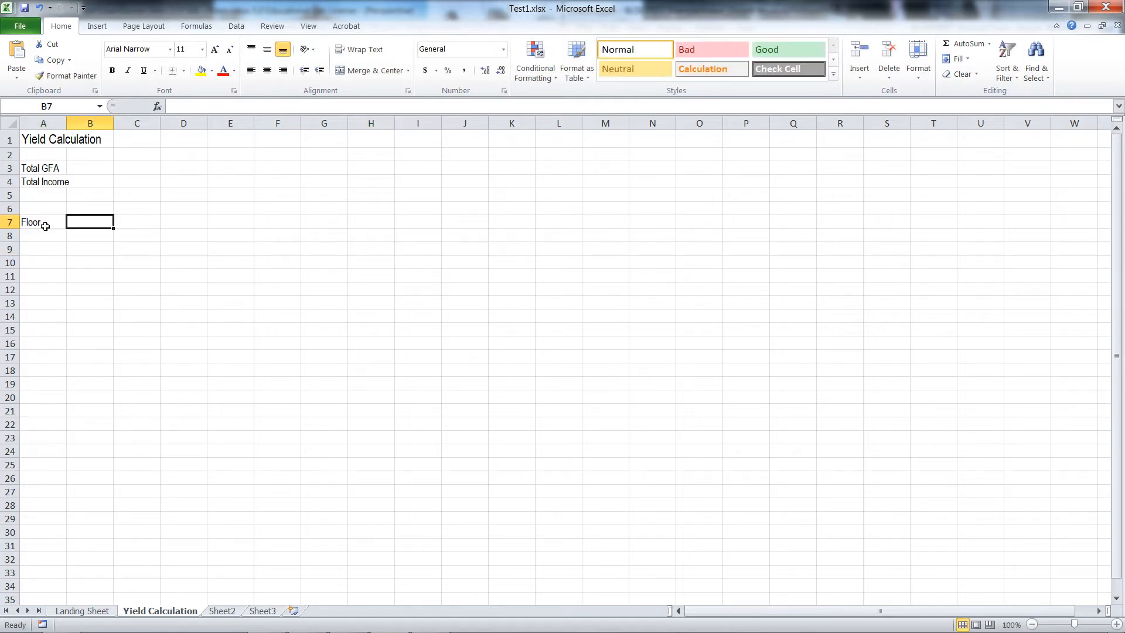
{"action": "type", "text": "GFA"}
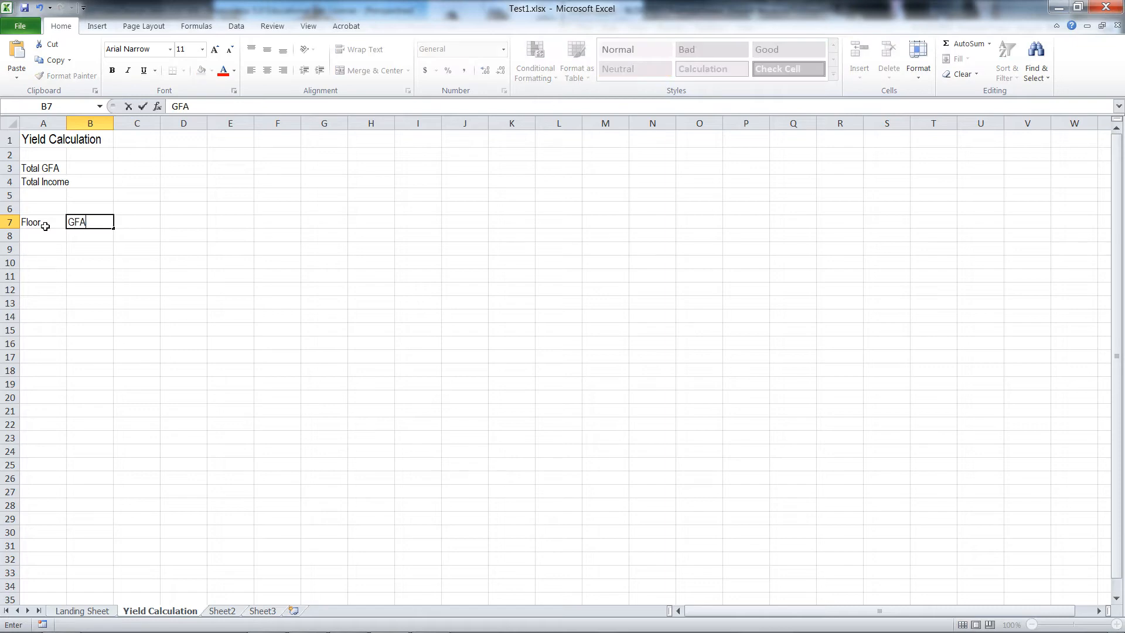
{"action": "key", "text": "Tab"}
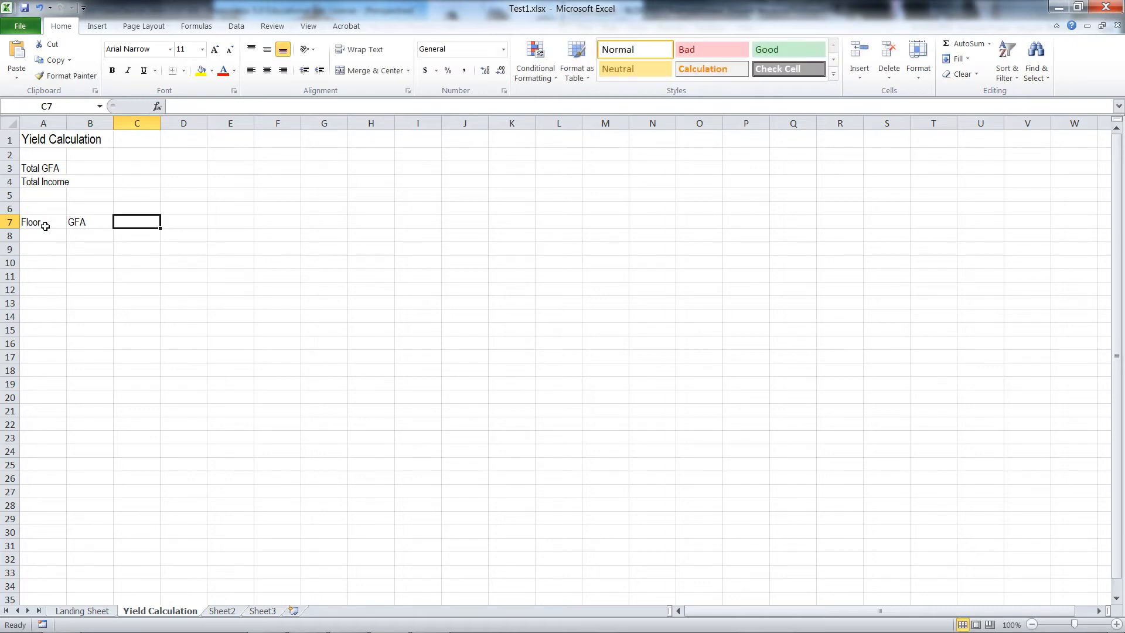
{"action": "type", "text": "Ren"}
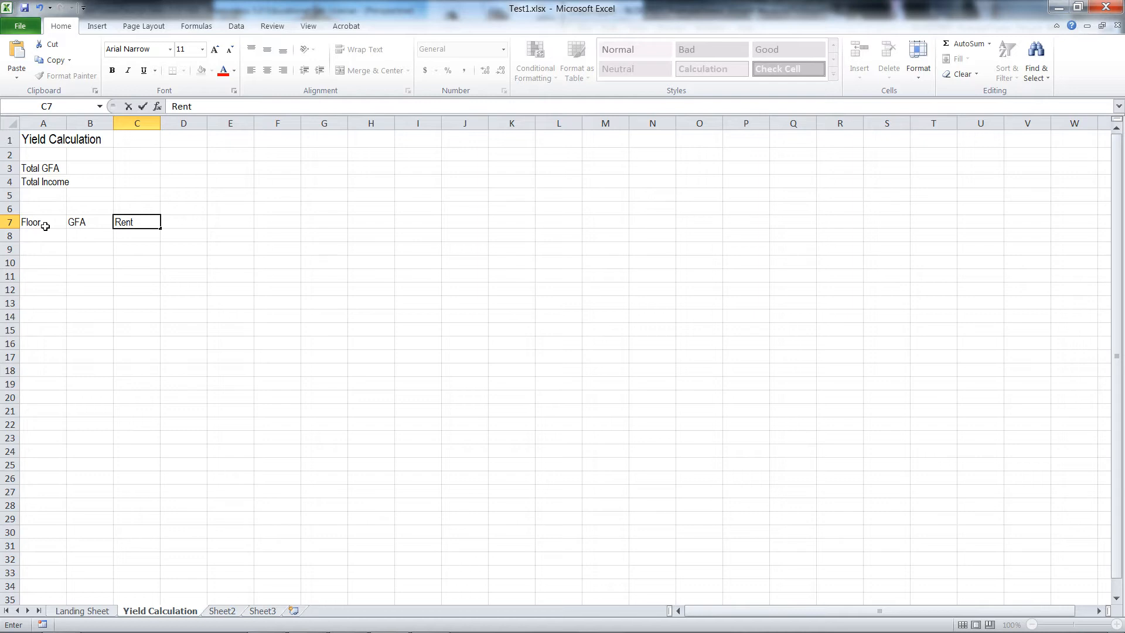
{"action": "type", "text": "t"}
{"action": "key", "text": "Return"}
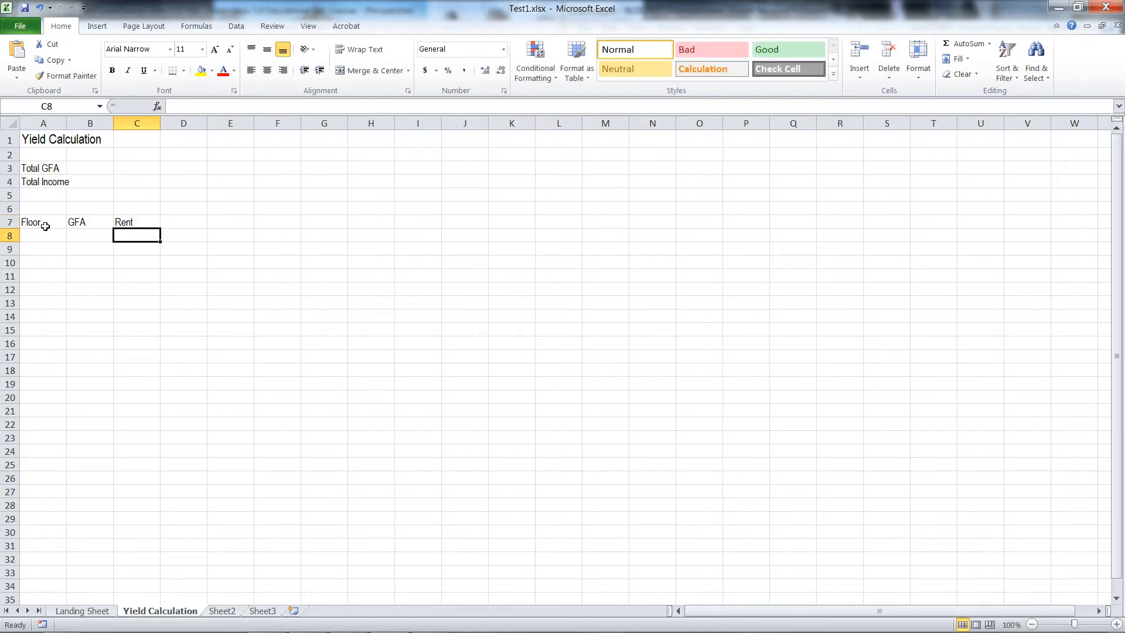
Add the units ($/m2) under Rent, (m2) under GFA and (nr) under Floor in row 8
{"action": "type", "text": "($/m2"}
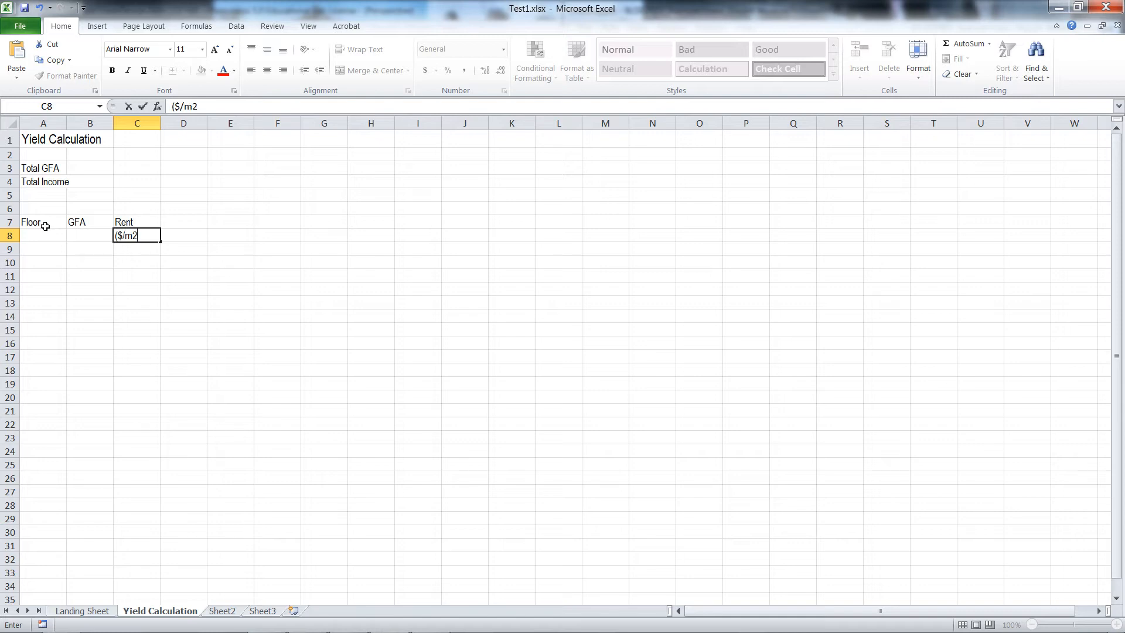
{"action": "type", "text": ")"}
{"action": "key", "text": "Left"}
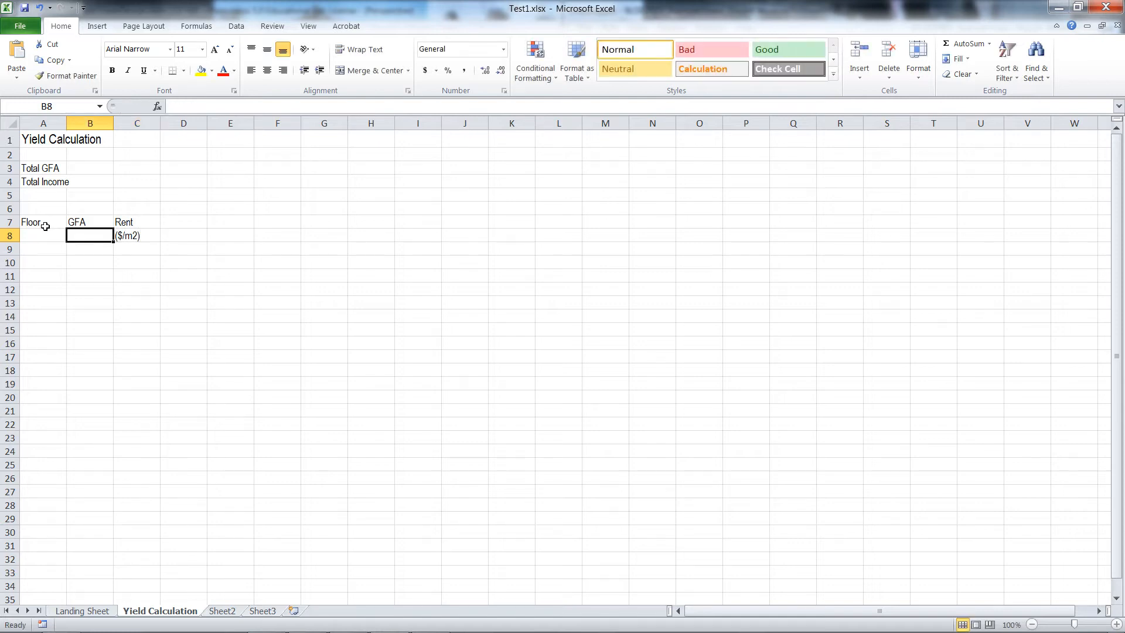
{"action": "type", "text": "("}
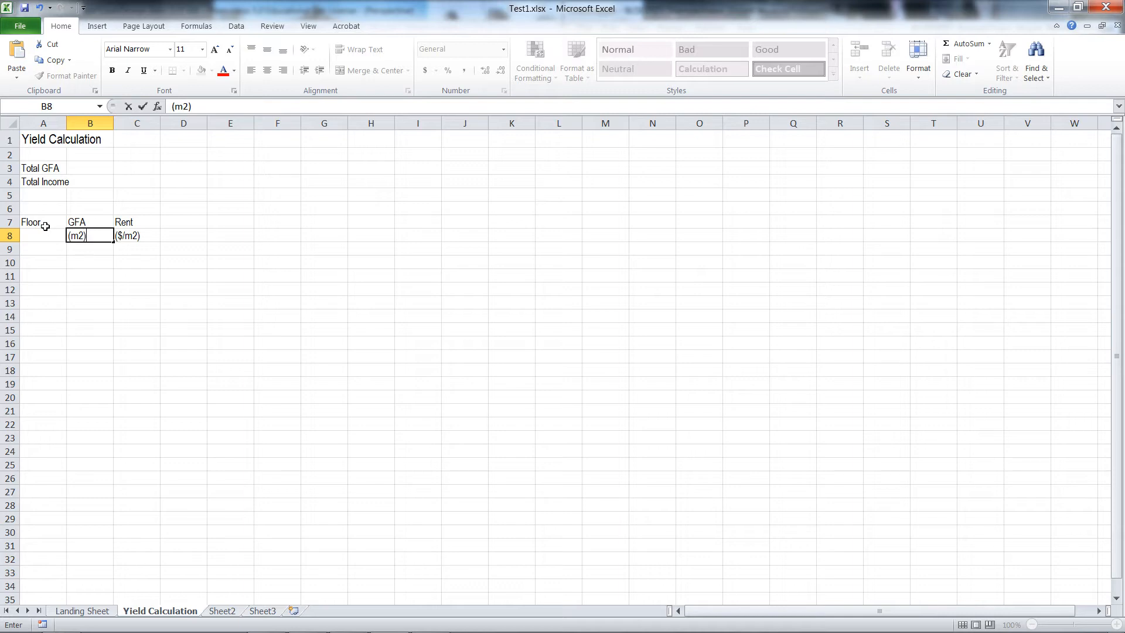
{"action": "type", "text": "m2)"}
{"action": "key", "text": "Left"}
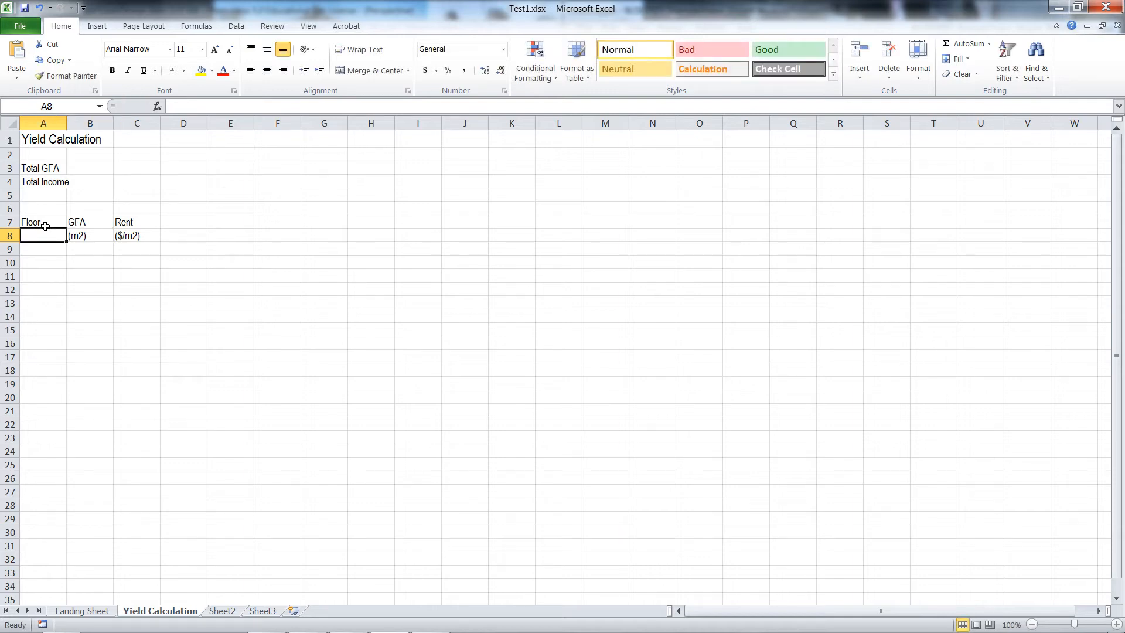
{"action": "type", "text": "("}
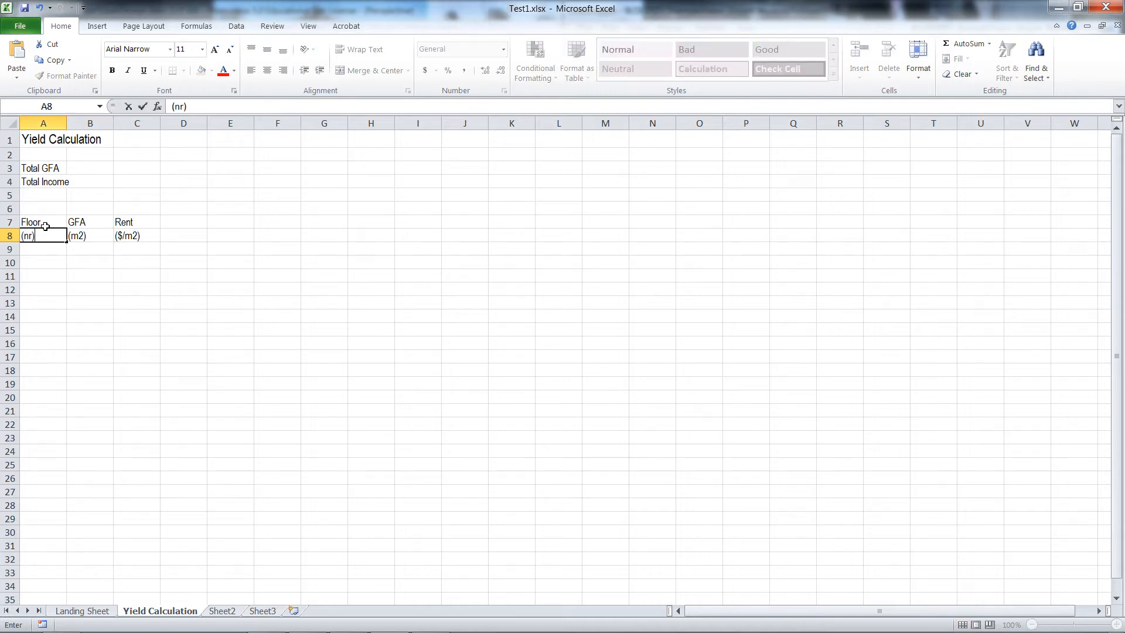
{"action": "type", "text": "nr)"}
{"action": "key", "text": "Return"}
{"action": "left_click", "coordinate": [70, 283]}
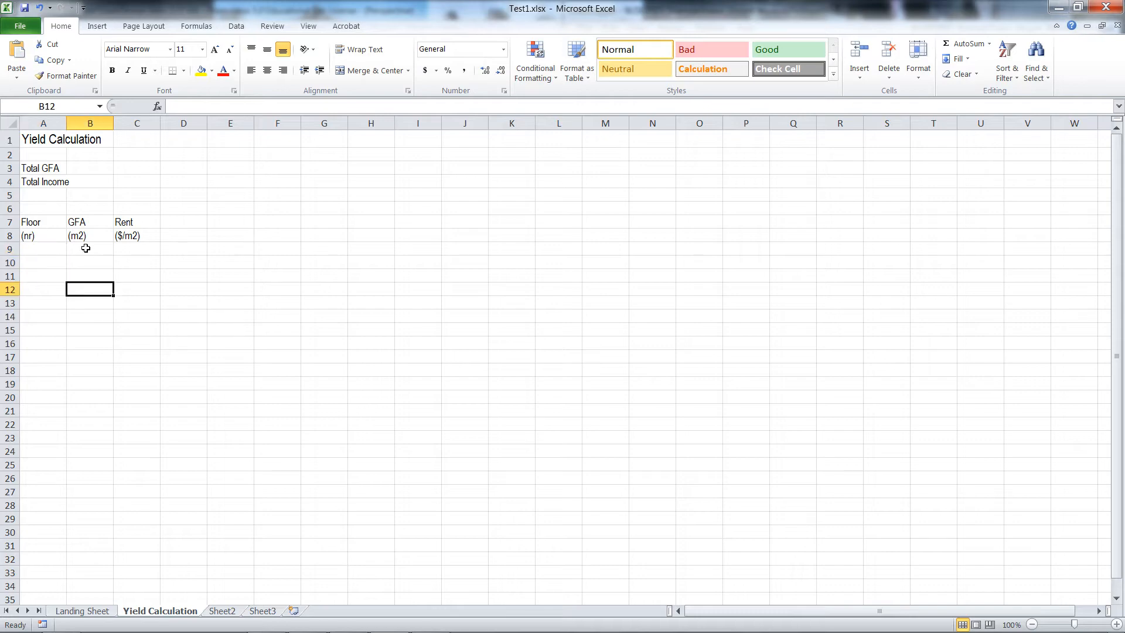
Link cell A9 to the first floor level with the formula ='Landing Sheet'!A2
{"action": "left_click", "coordinate": [50, 250]}
{"action": "type", "text": "="}
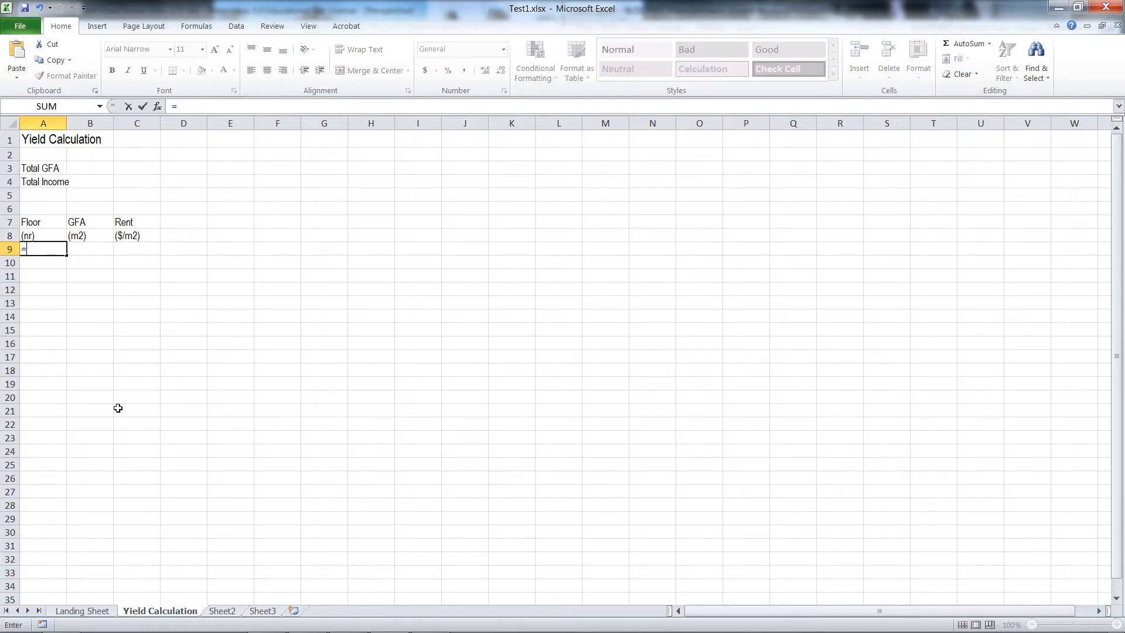
{"action": "left_click", "coordinate": [93, 612]}
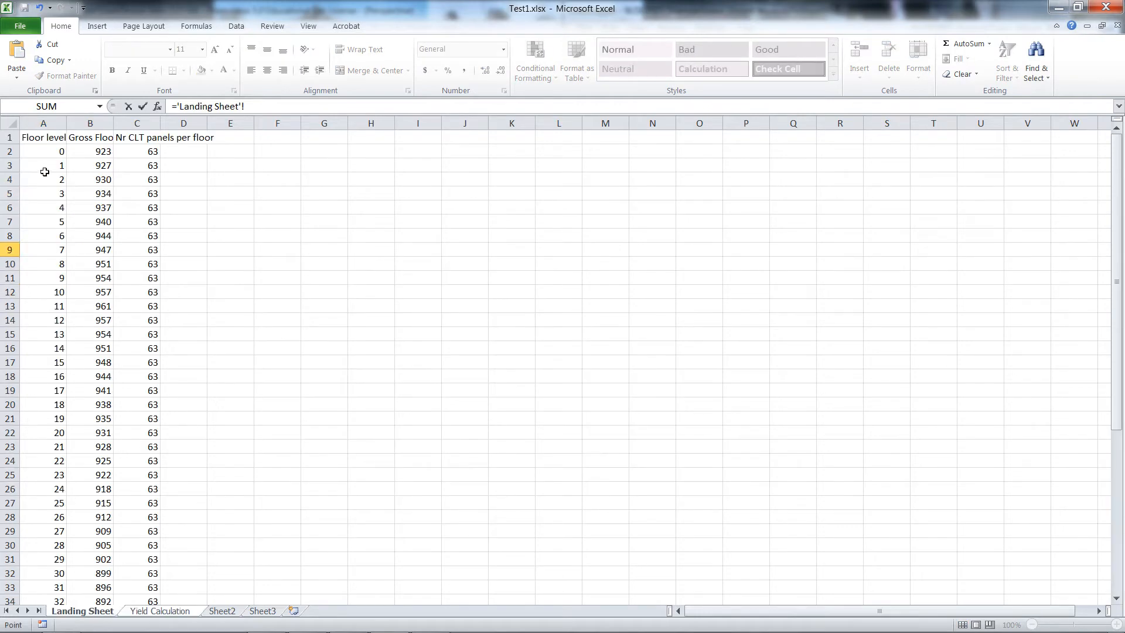
{"action": "left_click", "coordinate": [48, 151]}
{"action": "key", "text": "Return"}
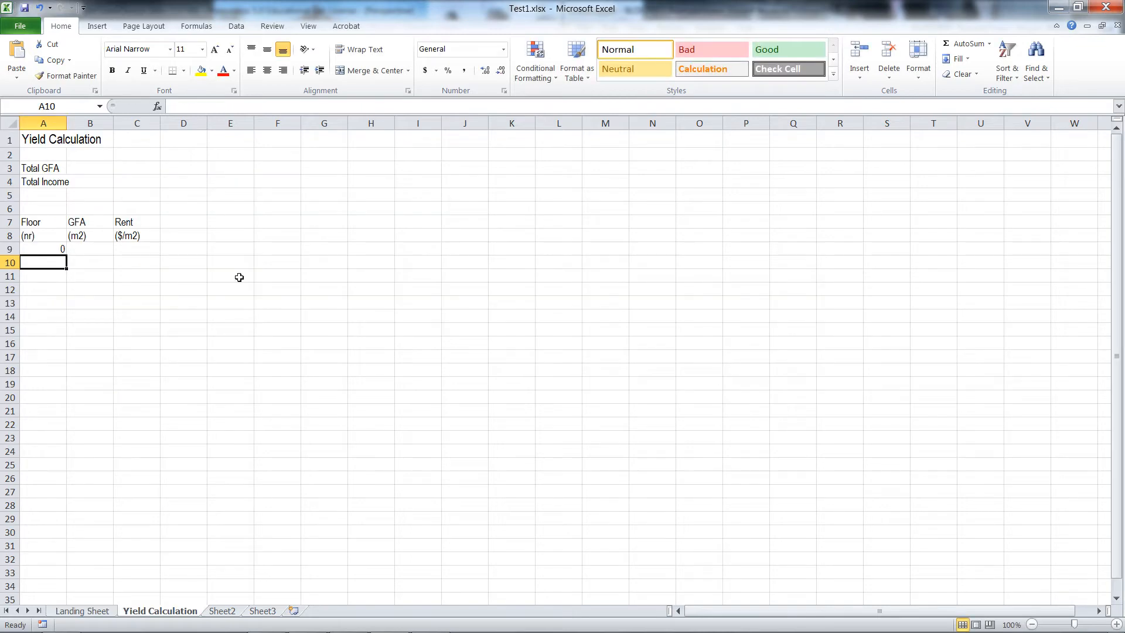
{"action": "left_click", "coordinate": [156, 343]}
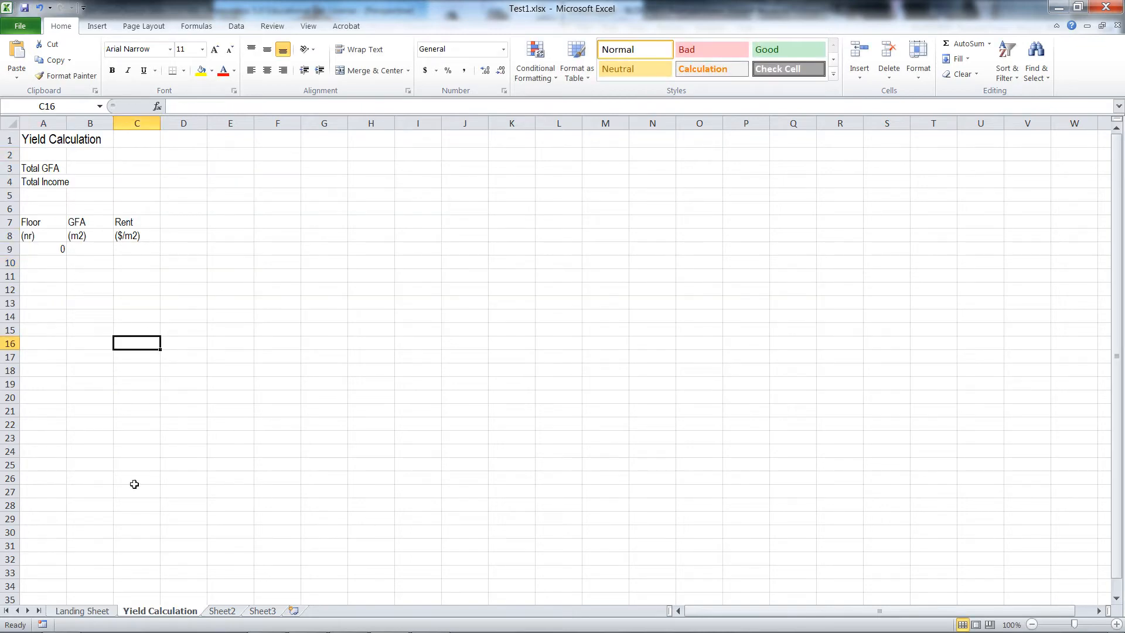
Check the Landing Sheet data and copy the floor formula from A9 down to cells A10 through A80
{"action": "left_click", "coordinate": [83, 612]}
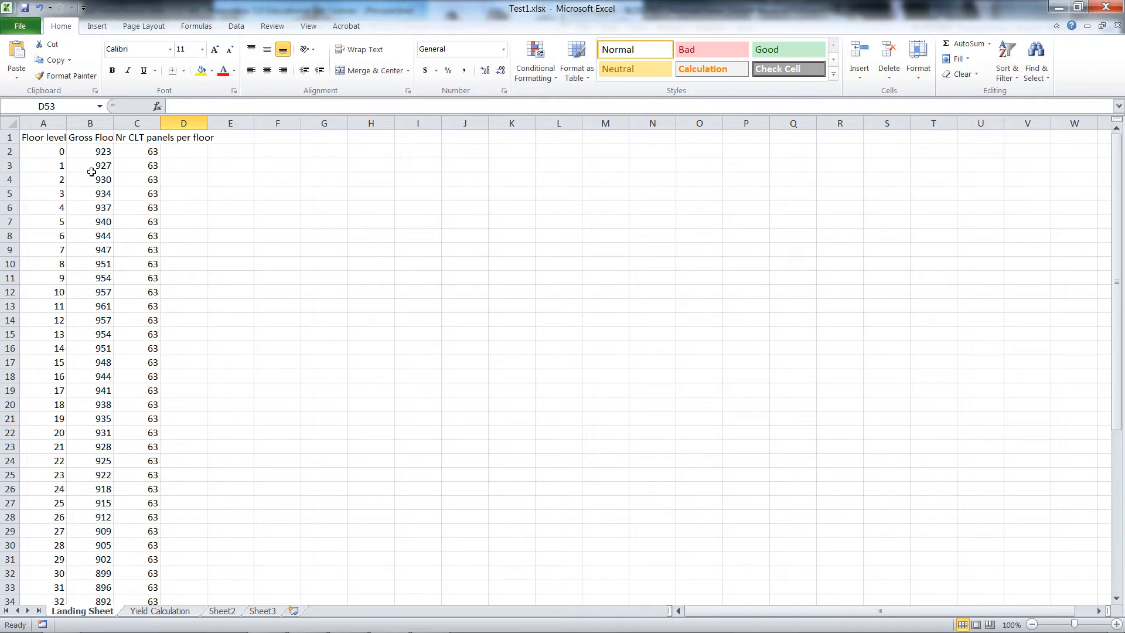
{"action": "left_click", "coordinate": [159, 611]}
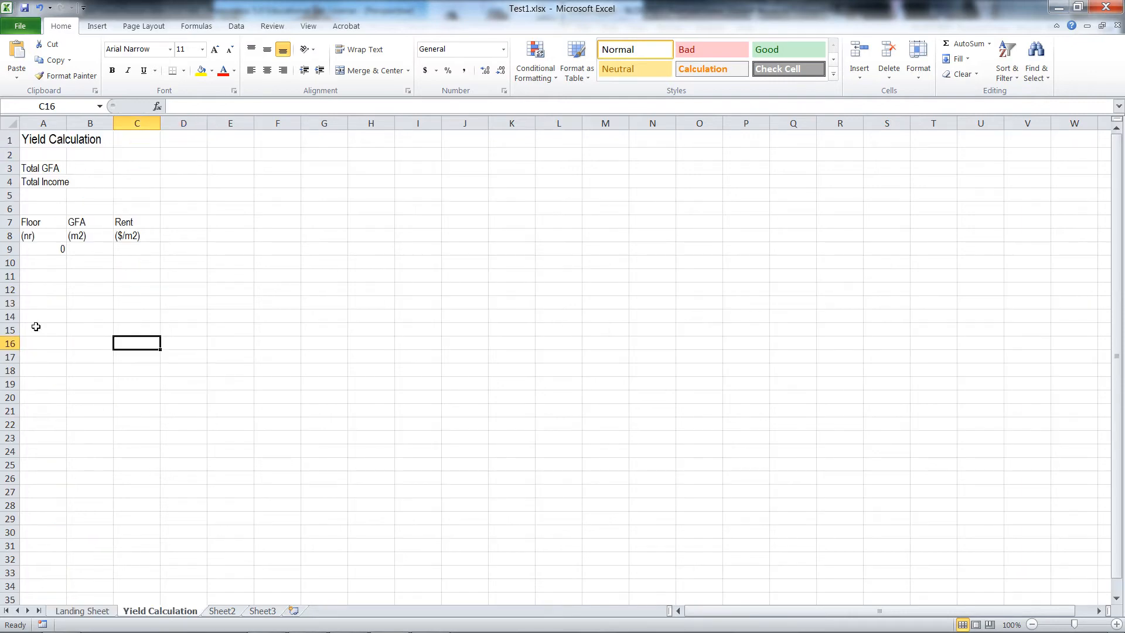
{"action": "left_click", "coordinate": [49, 251]}
{"action": "key", "text": "ctrl+c"}
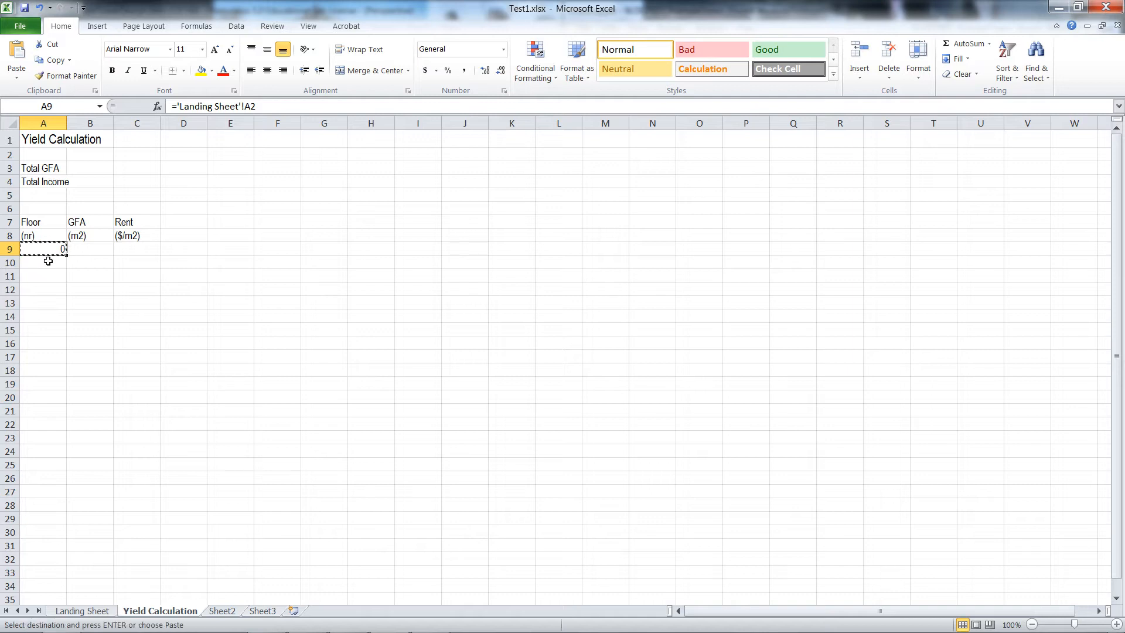
{"action": "left_click_drag", "start_coordinate": [47, 263], "coordinate": [41, 556]}
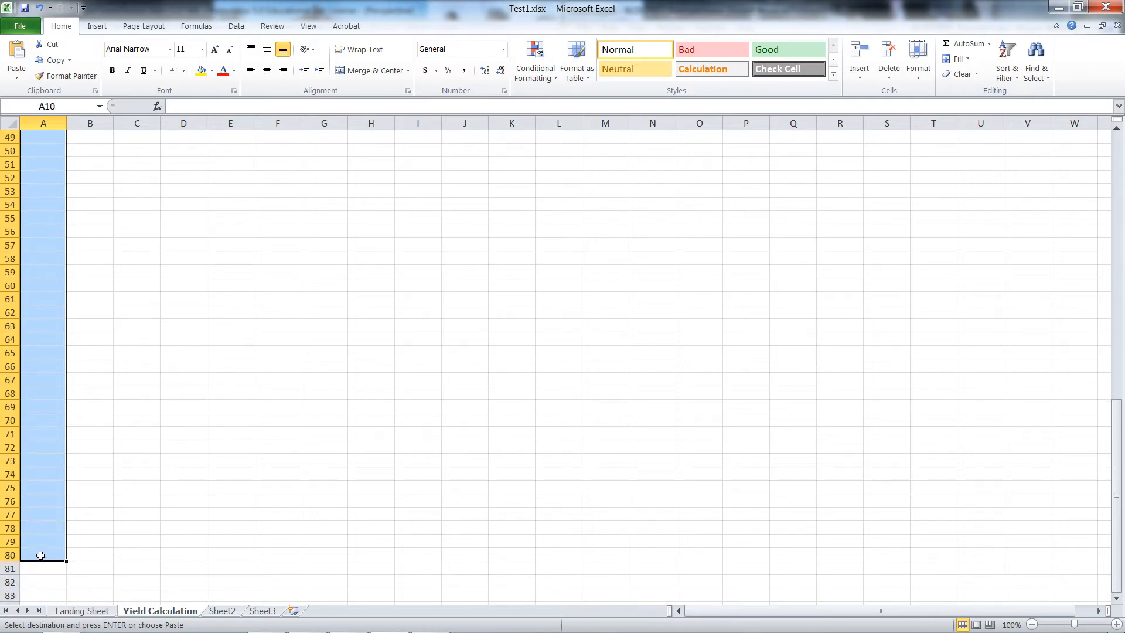
{"action": "key", "text": "ctrl+v"}
{"action": "left_click", "coordinate": [148, 512]}
Centre the floor numbers in A9 through A80 both vertically and horizontally
{"action": "scroll", "coordinate": [118, 406], "scroll_direction": "down", "scroll_amount": 19}
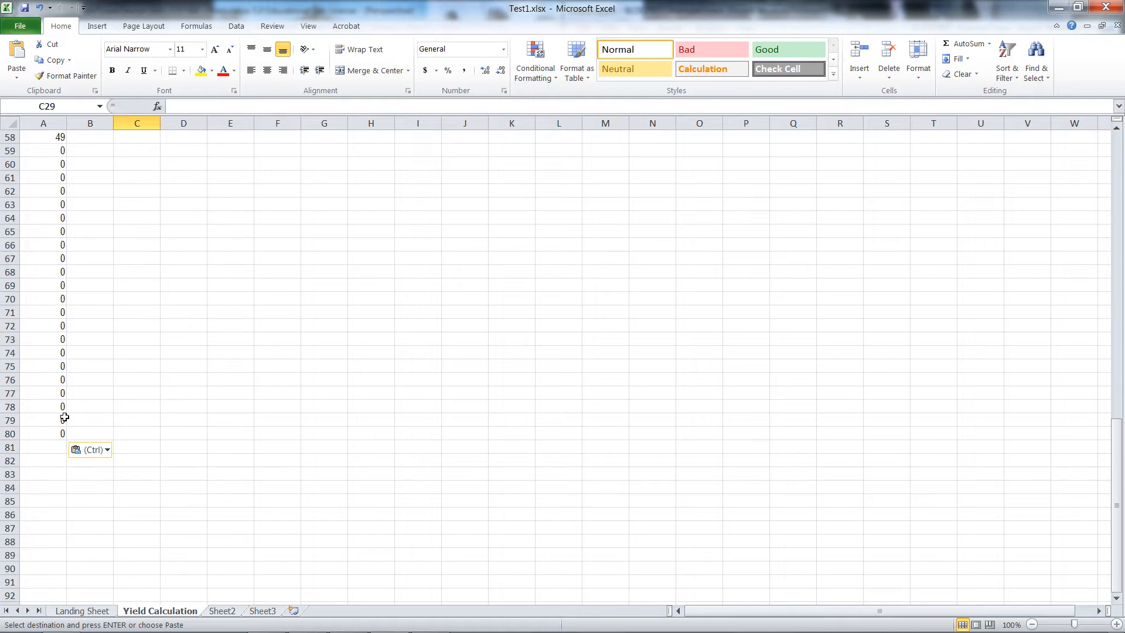
{"action": "left_click_drag", "start_coordinate": [40, 433], "coordinate": [36, 169]}
{"action": "left_click", "coordinate": [267, 49]}
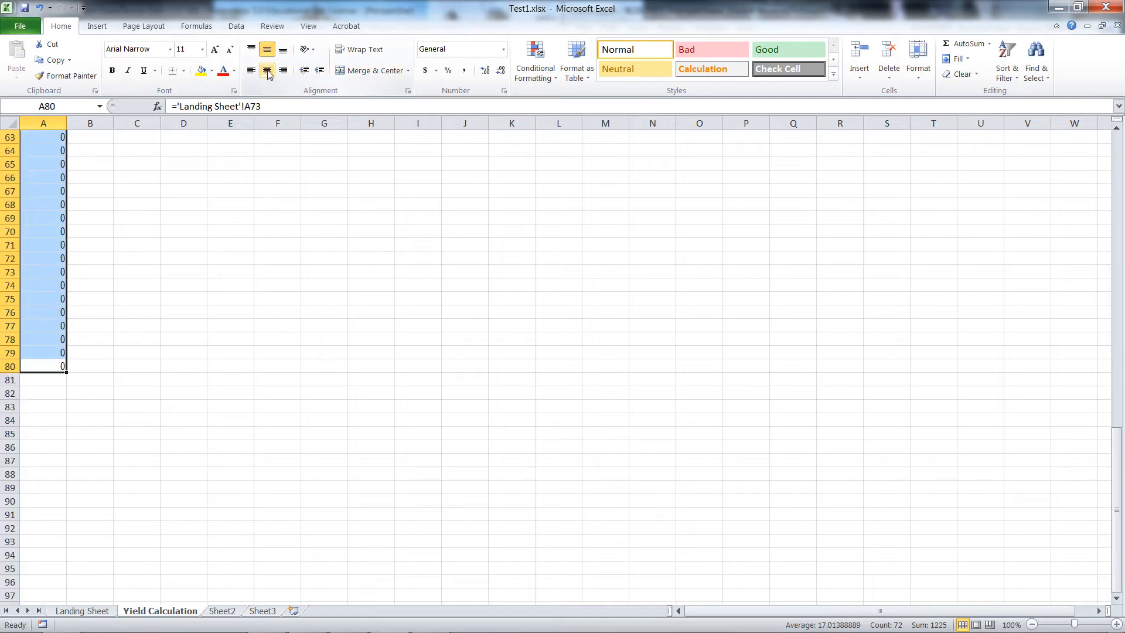
{"action": "left_click", "coordinate": [266, 70]}
{"action": "left_click", "coordinate": [204, 258]}
Link cell B9 to the first floor's gross floor area with the formula ='Landing Sheet'!B2
{"action": "left_click", "coordinate": [91, 249]}
{"action": "scroll", "coordinate": [91, 248], "scroll_direction": "up", "scroll_amount": 20}
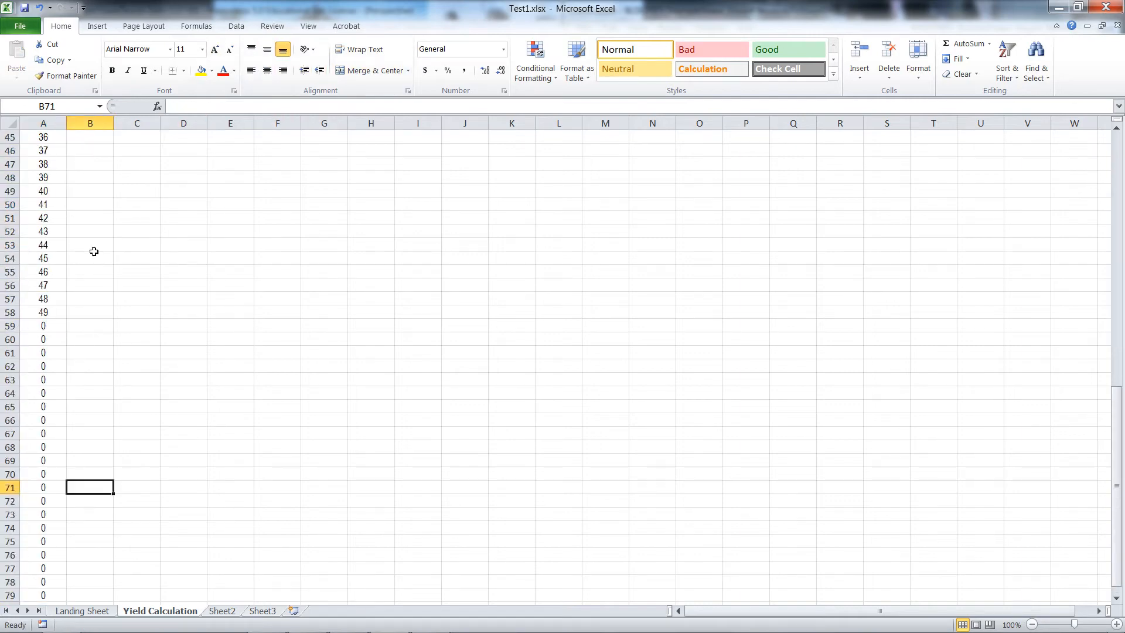
{"action": "left_click", "coordinate": [82, 252]}
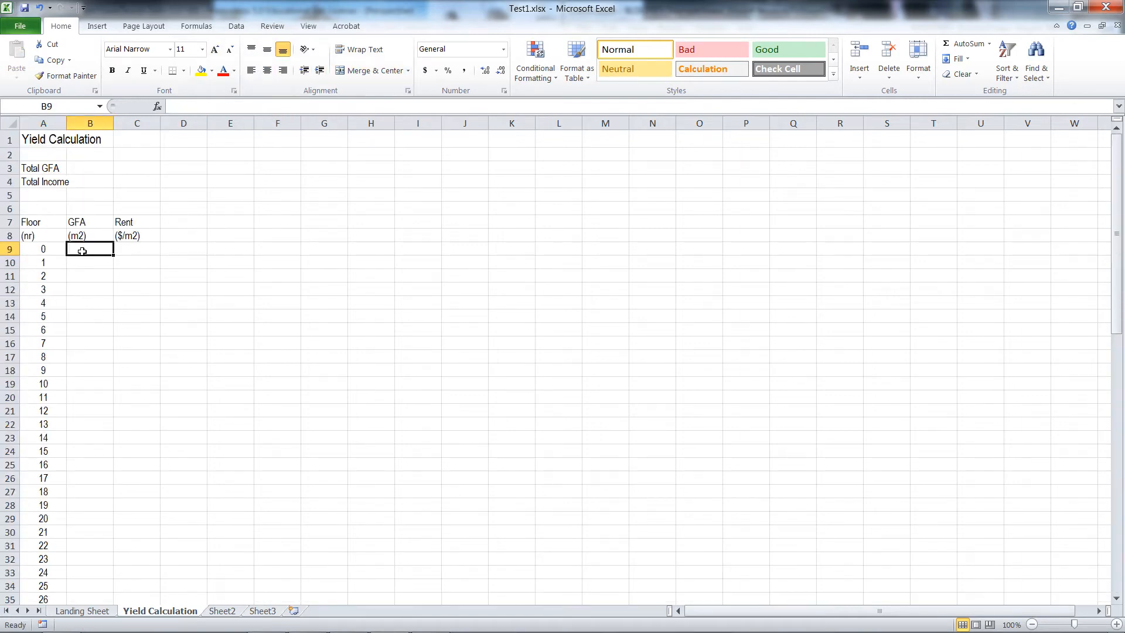
{"action": "type", "text": "="}
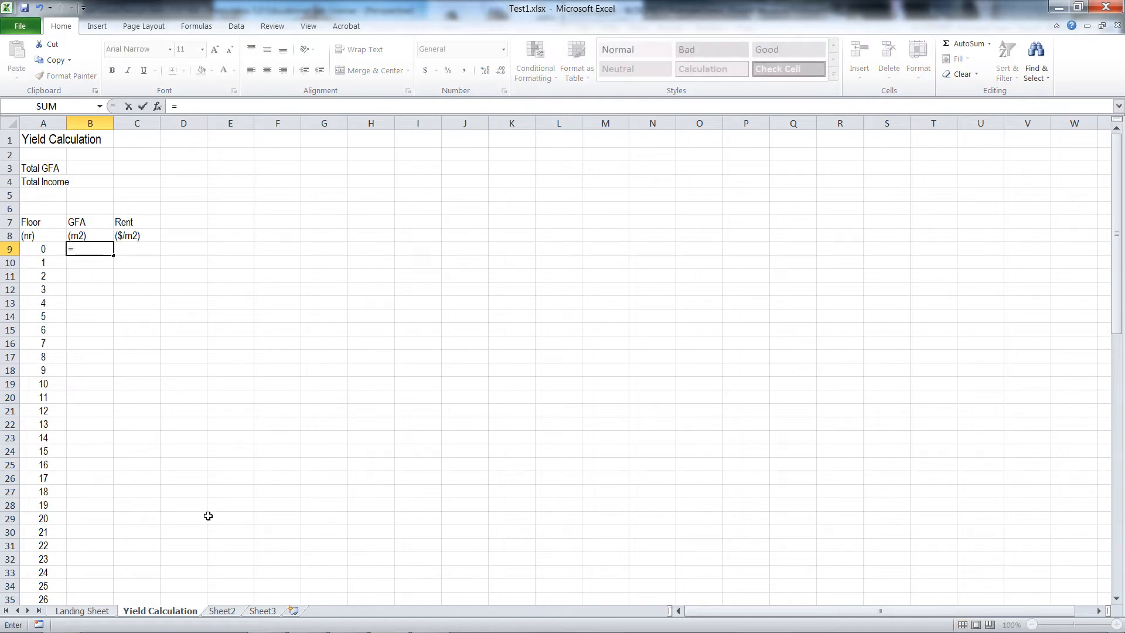
{"action": "left_click", "coordinate": [82, 612]}
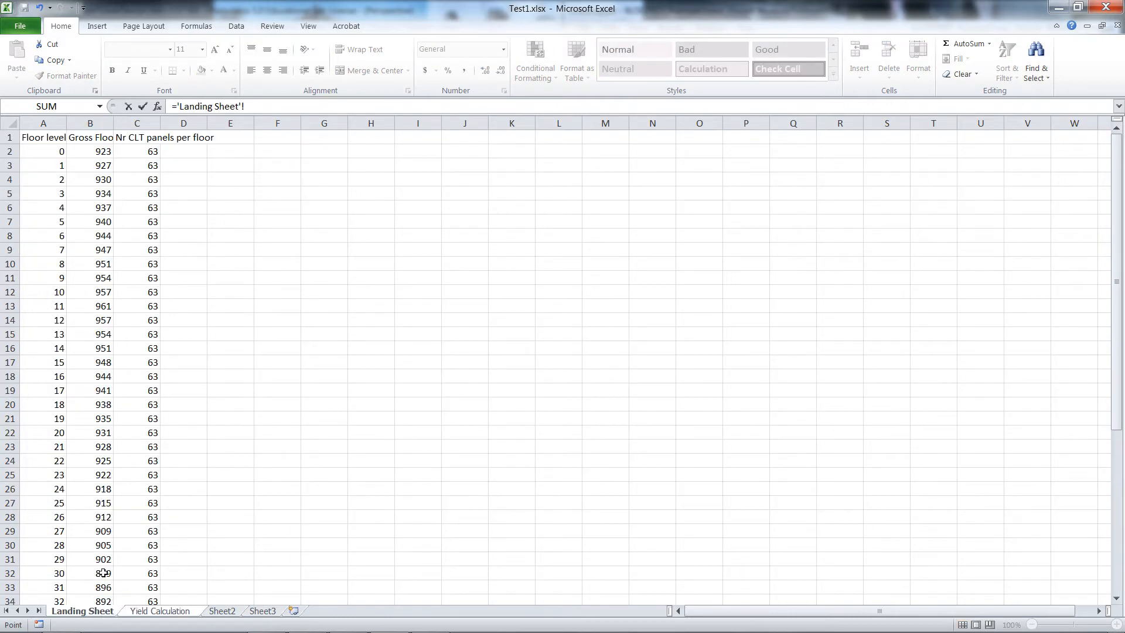
{"action": "left_click", "coordinate": [98, 154]}
{"action": "key", "text": "Return"}
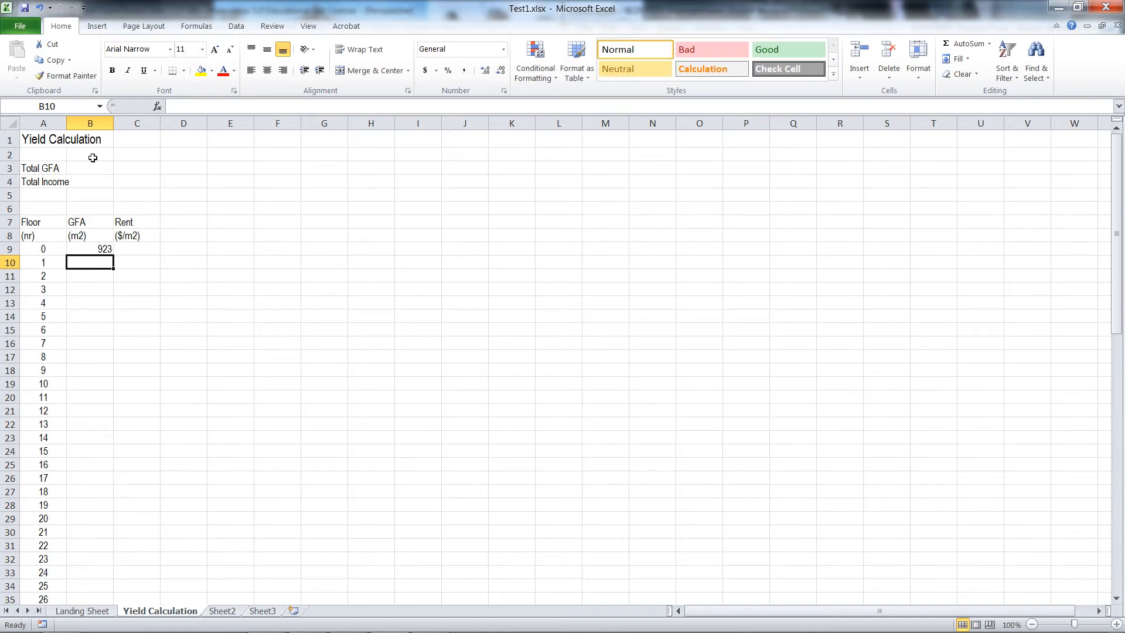
Copy the GFA formula from B9 down to cells B10 through B80
{"action": "left_click", "coordinate": [138, 275]}
{"action": "left_click", "coordinate": [98, 245]}
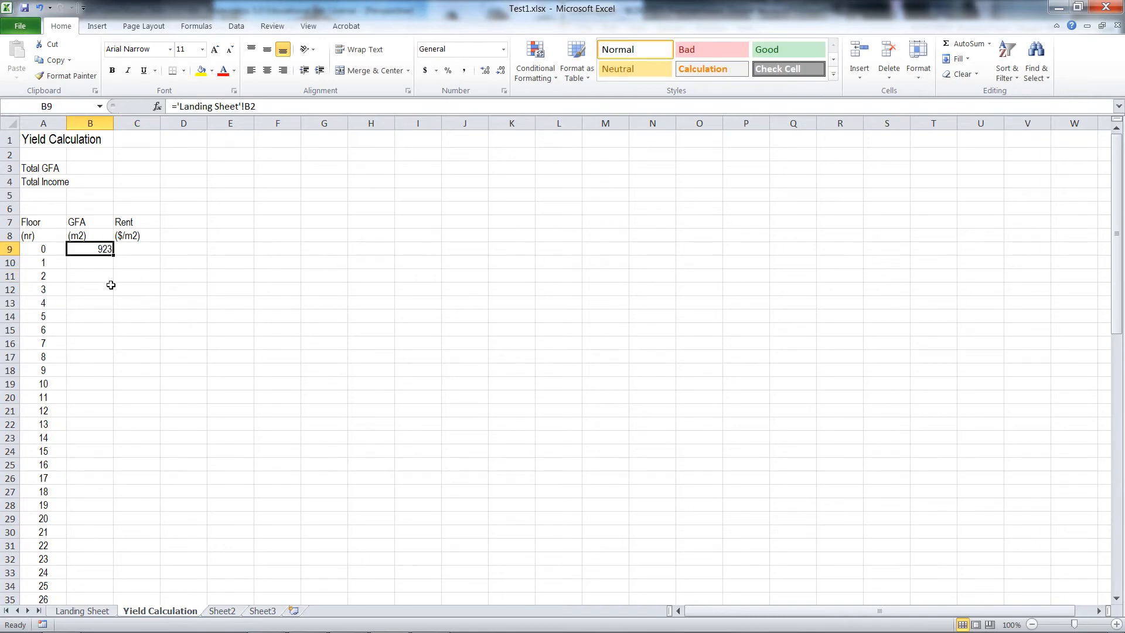
{"action": "key", "text": "ctrl+c"}
{"action": "left_click_drag", "start_coordinate": [87, 264], "coordinate": [98, 628]}
{"action": "left_click_drag", "start_coordinate": [77, 578], "coordinate": [78, 578]}
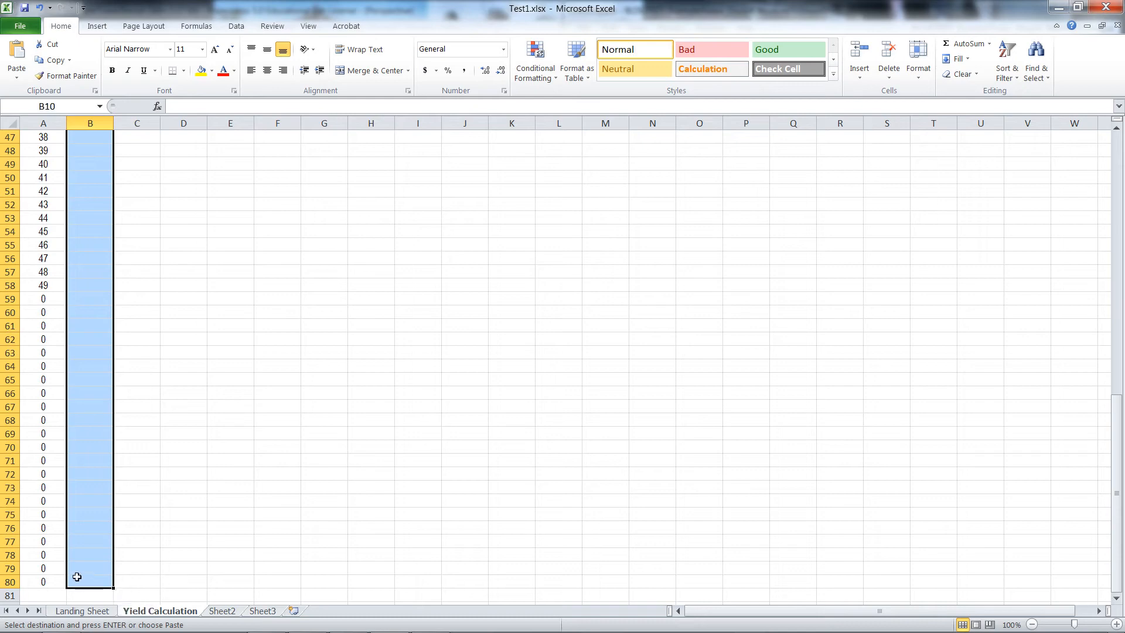
{"action": "key", "text": "ctrl+v"}
{"action": "left_click", "coordinate": [156, 490]}
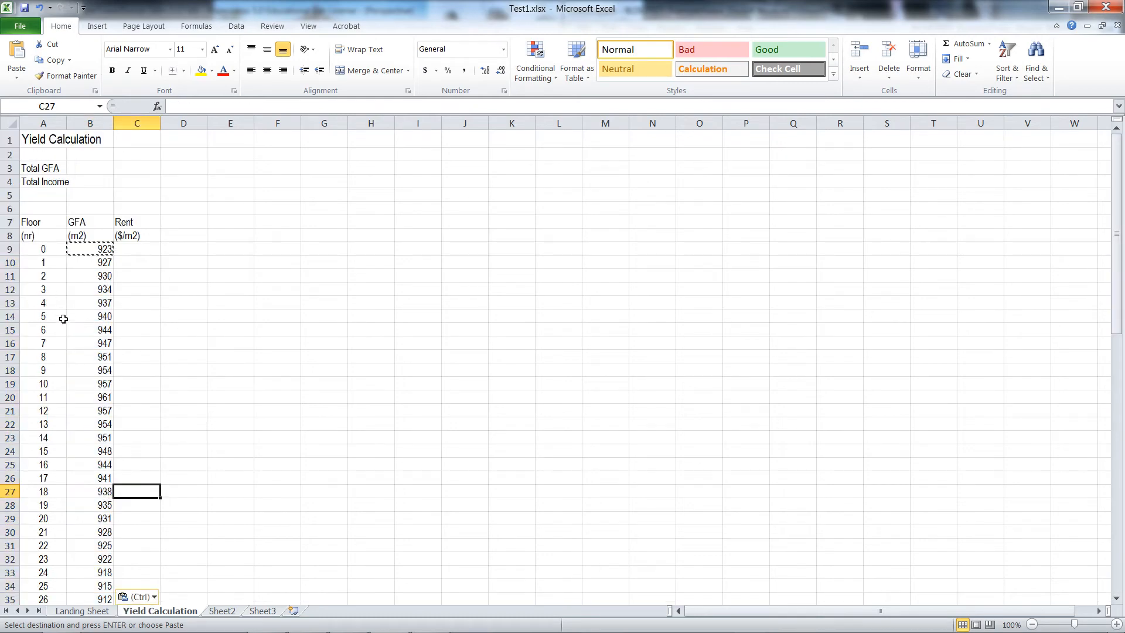
{"action": "left_click", "coordinate": [233, 327]}
Centre the GFA values in B9 through B80 both vertically and horizontally
{"action": "left_click_drag", "start_coordinate": [103, 249], "coordinate": [90, 566]}
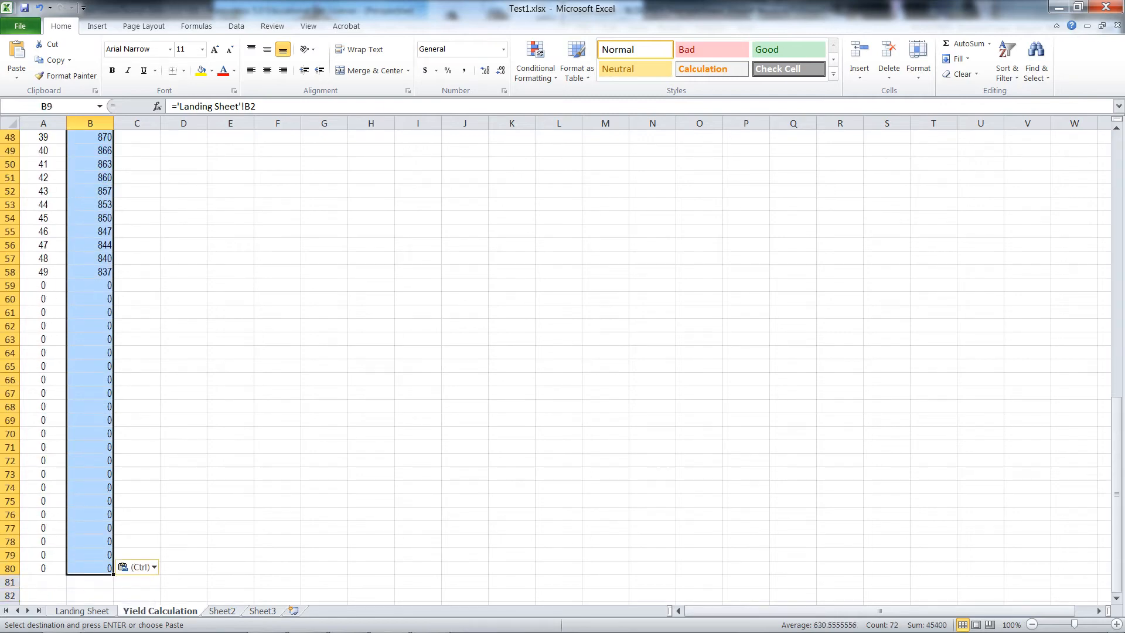
{"action": "left_click", "coordinate": [267, 51]}
{"action": "left_click", "coordinate": [267, 70]}
{"action": "left_click", "coordinate": [265, 237]}
Enter a rent of $500 for floor 0 in C9 and copy it down to C10 through C18
{"action": "left_click", "coordinate": [137, 248]}
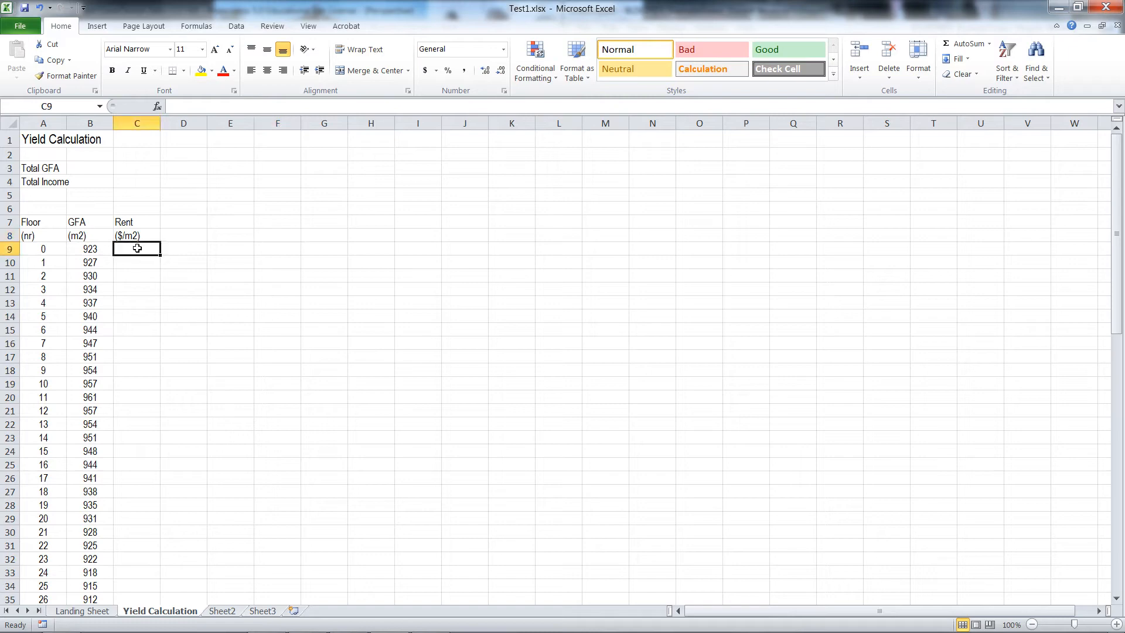
{"action": "type", "text": "$500"}
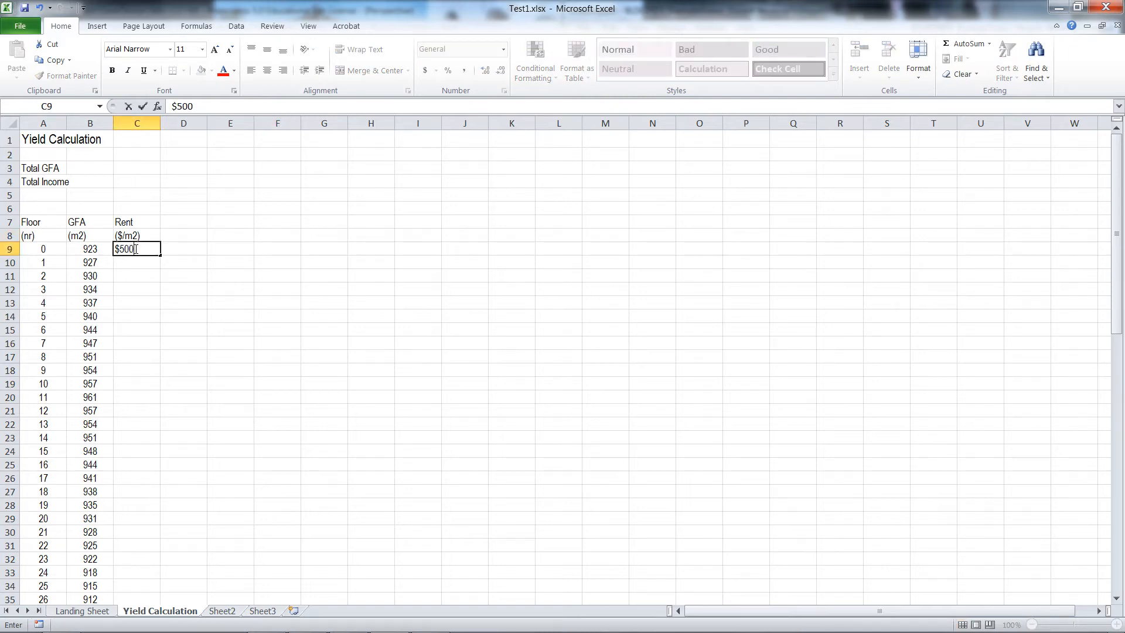
{"action": "key", "text": "Return"}
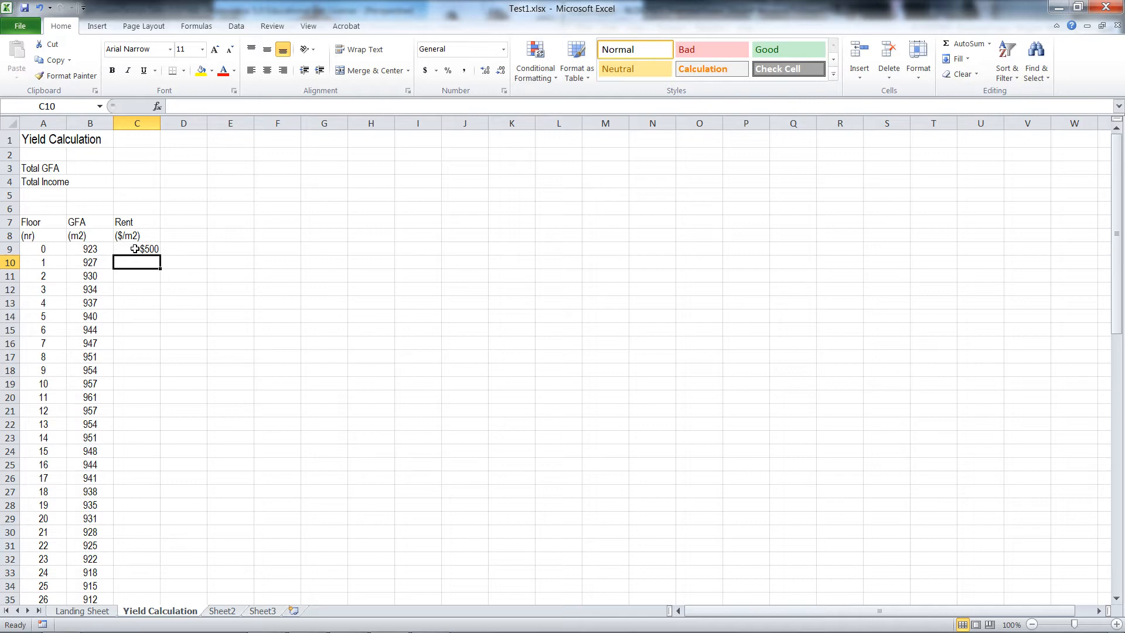
{"action": "left_click", "coordinate": [149, 249]}
{"action": "key", "text": "ctrl+c"}
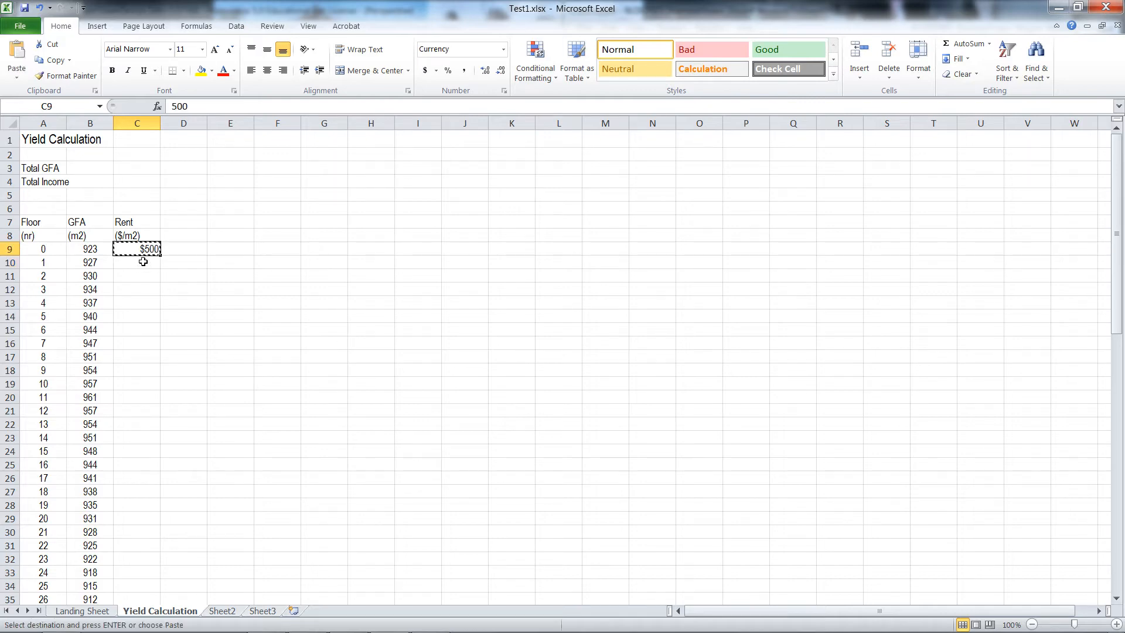
{"action": "left_click_drag", "start_coordinate": [144, 262], "coordinate": [153, 367]}
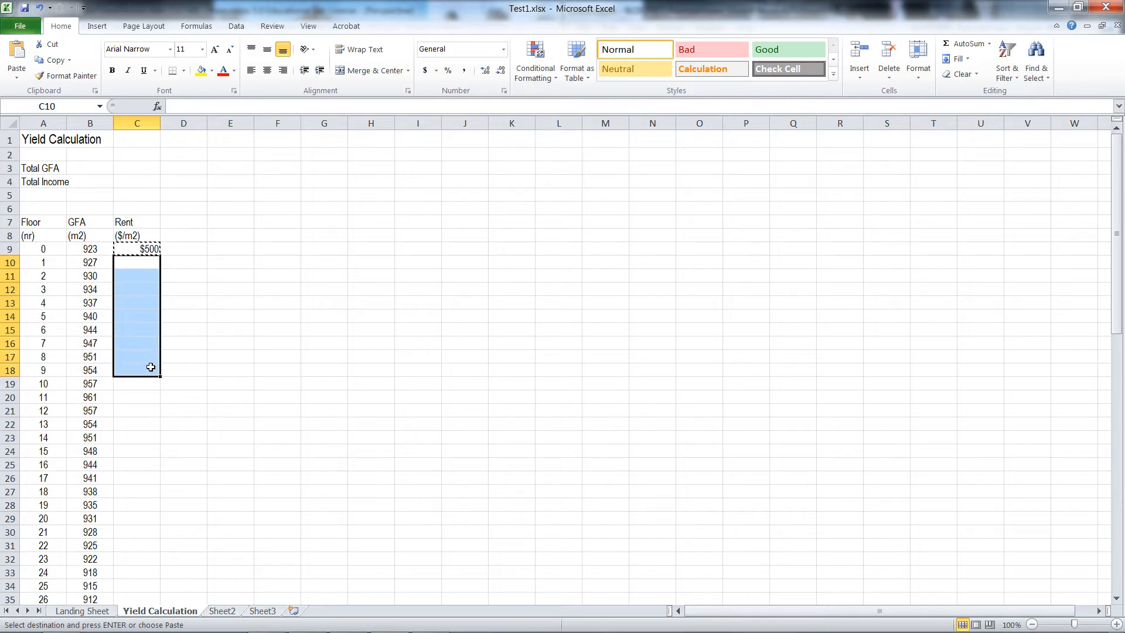
{"action": "key", "text": "ctrl+v"}
{"action": "left_click", "coordinate": [209, 389]}
Enter a rent of $600 for floor 10 in C19 and copy it down to C20 through C30
{"action": "left_click", "coordinate": [138, 379]}
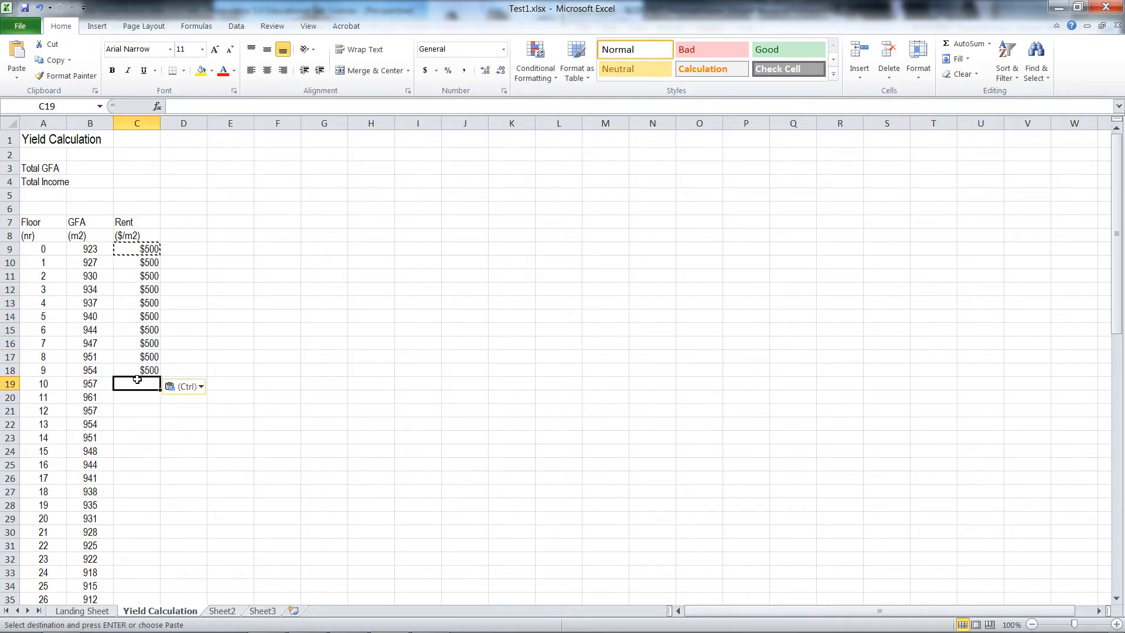
{"action": "type", "text": "$600"}
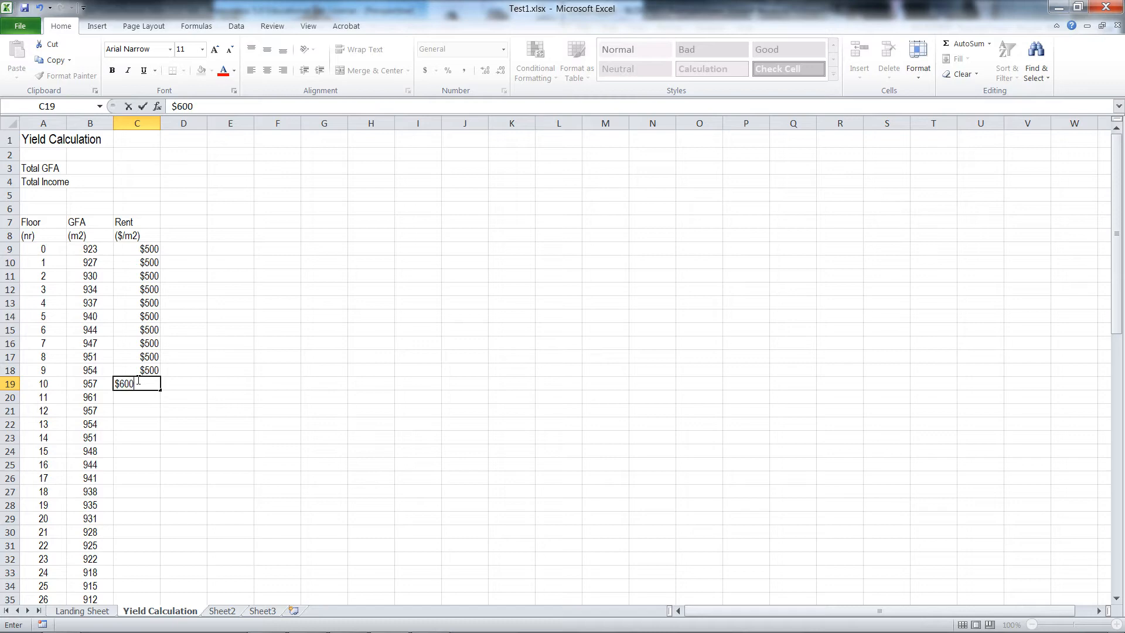
{"action": "key", "text": "Return"}
{"action": "left_click", "coordinate": [152, 382]}
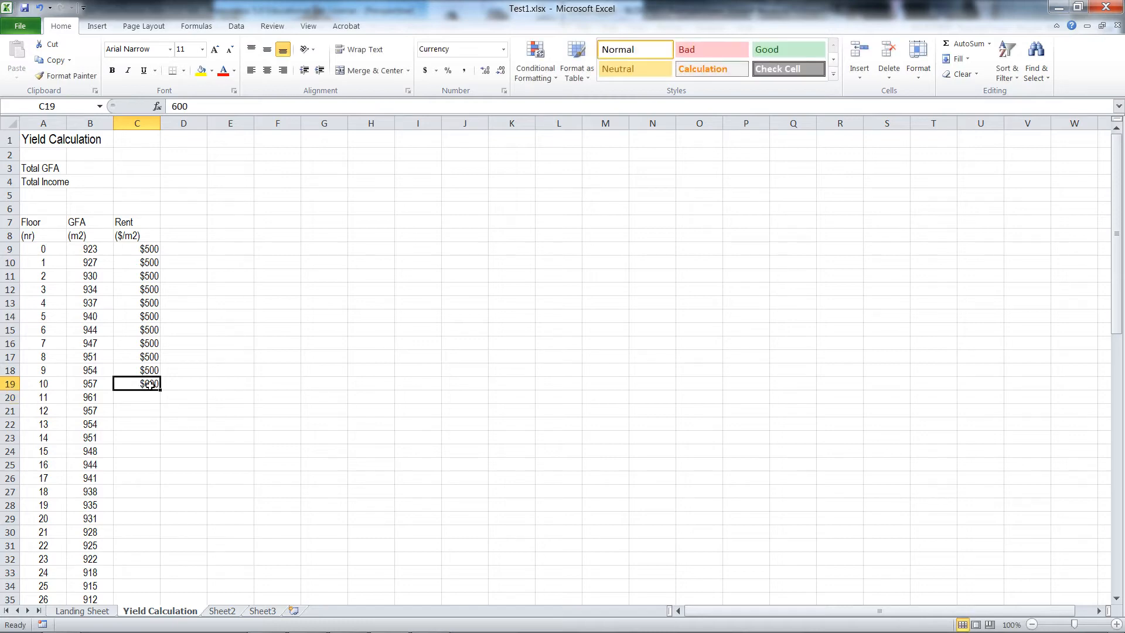
{"action": "key", "text": "ctrl+c"}
{"action": "left_click_drag", "start_coordinate": [148, 396], "coordinate": [150, 530]}
{"action": "key", "text": "ctrl+v"}
{"action": "left_click_drag", "start_coordinate": [278, 492], "coordinate": [278, 505]}
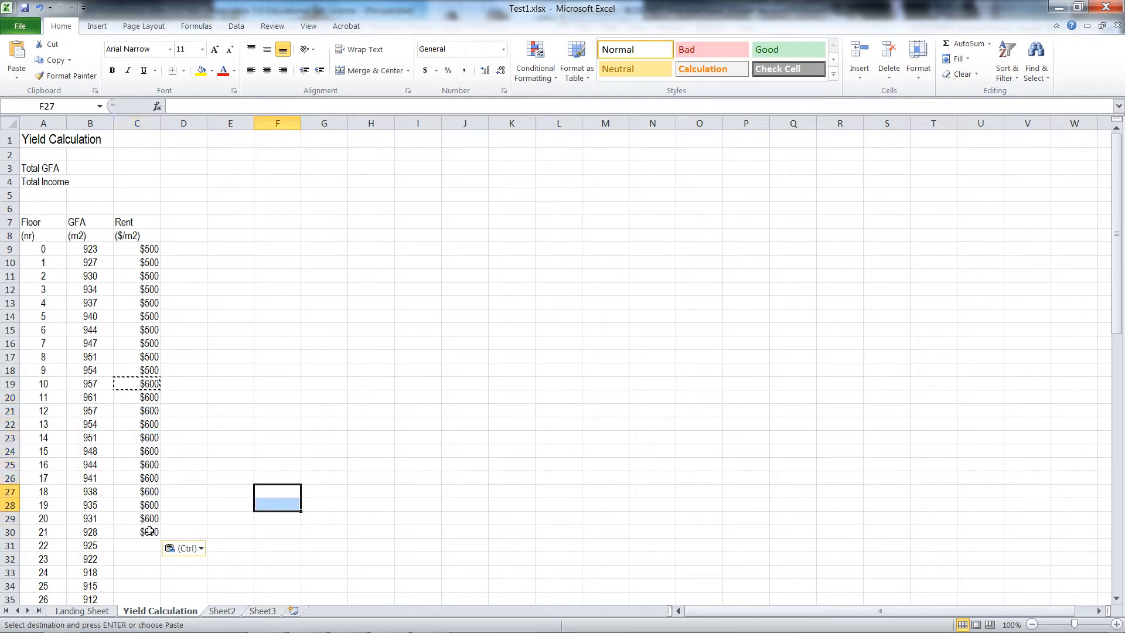
Enter a rent of $750 for floor 22 in C31 and copy it down to C32 through C80
{"action": "left_click", "coordinate": [147, 546]}
{"action": "type", "text": "$"}
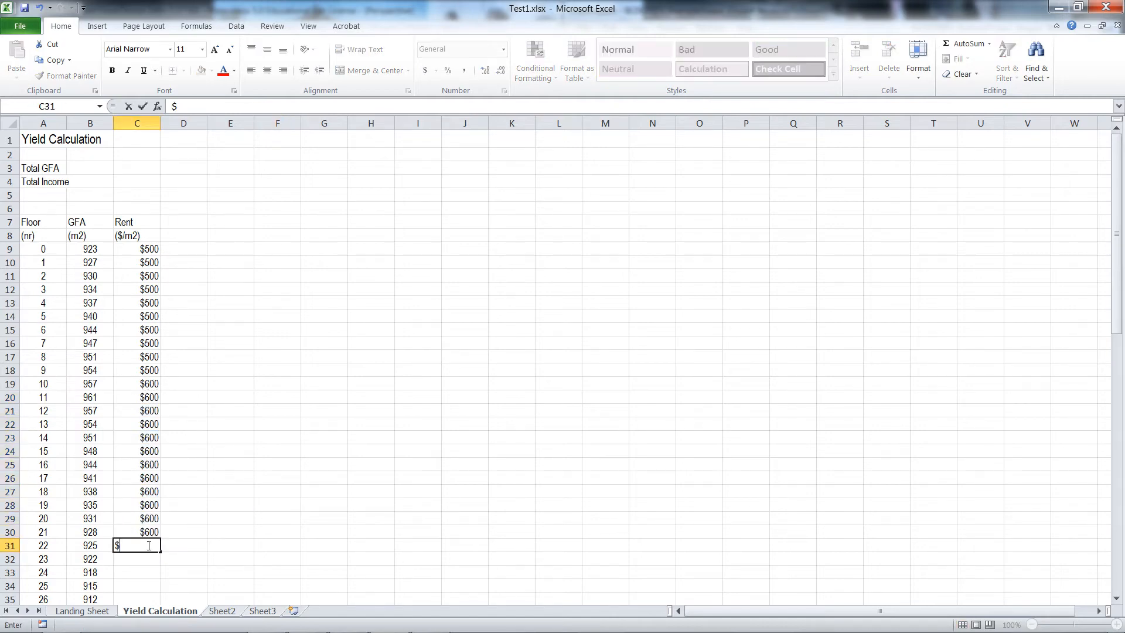
{"action": "type", "text": "750"}
{"action": "left_click", "coordinate": [230, 545]}
{"action": "scroll", "coordinate": [221, 535], "scroll_direction": "down", "scroll_amount": 2}
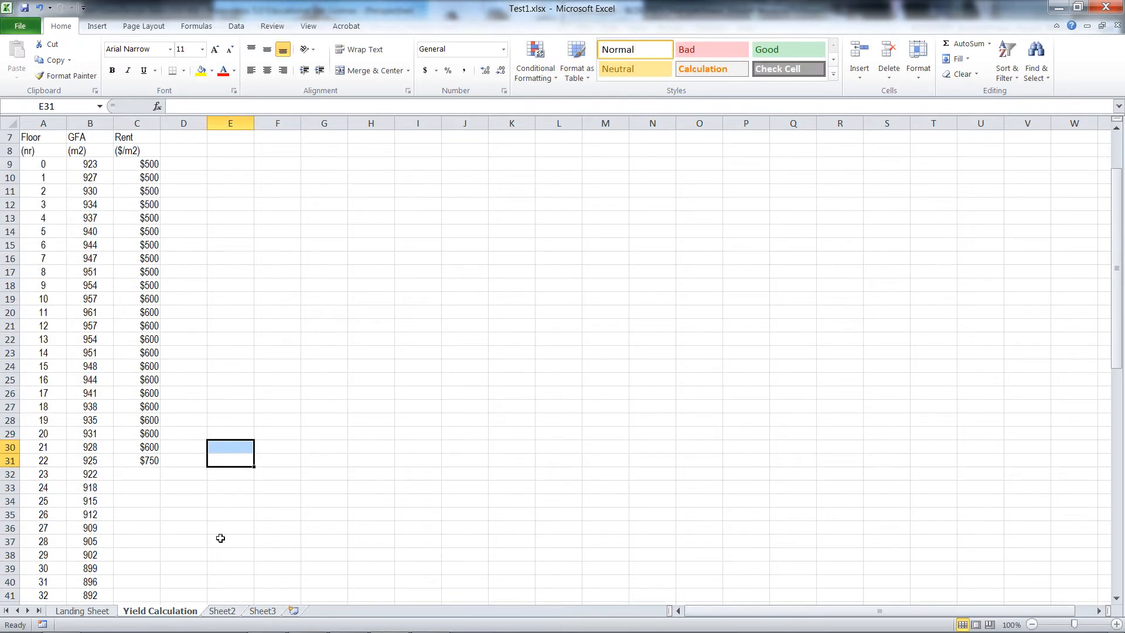
{"action": "left_click", "coordinate": [140, 461]}
{"action": "key", "text": "ctrl+c"}
{"action": "scroll", "coordinate": [161, 319], "scroll_direction": "down", "scroll_amount": 4}
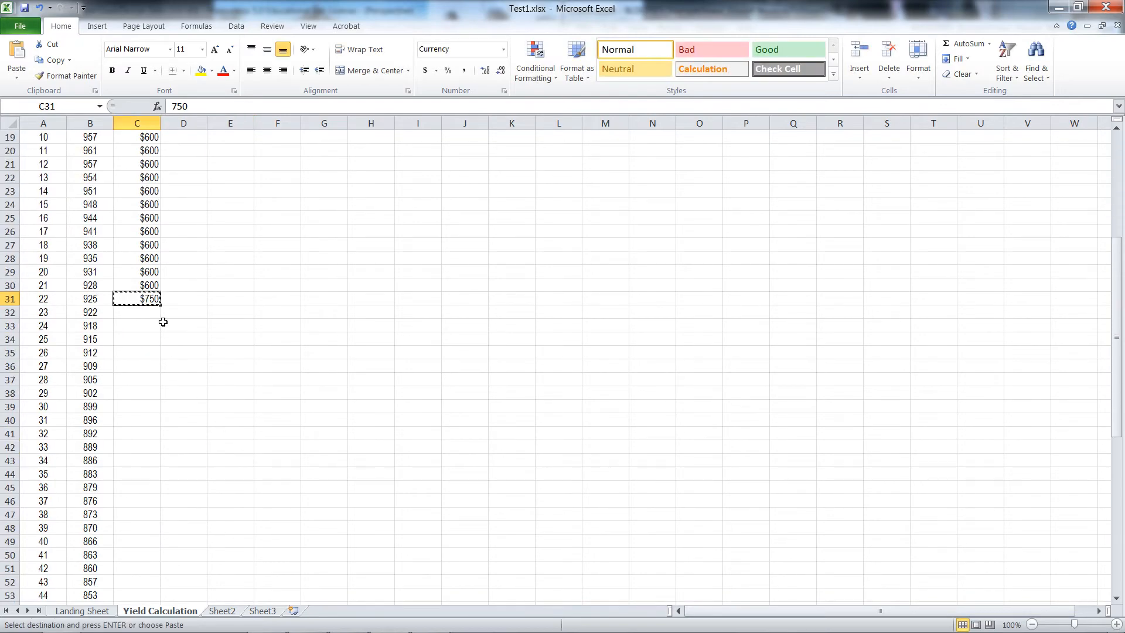
{"action": "left_click_drag", "start_coordinate": [157, 315], "coordinate": [146, 553]}
{"action": "key", "text": "ctrl+v"}
{"action": "scroll", "coordinate": [234, 473], "scroll_direction": "up", "scroll_amount": 15}
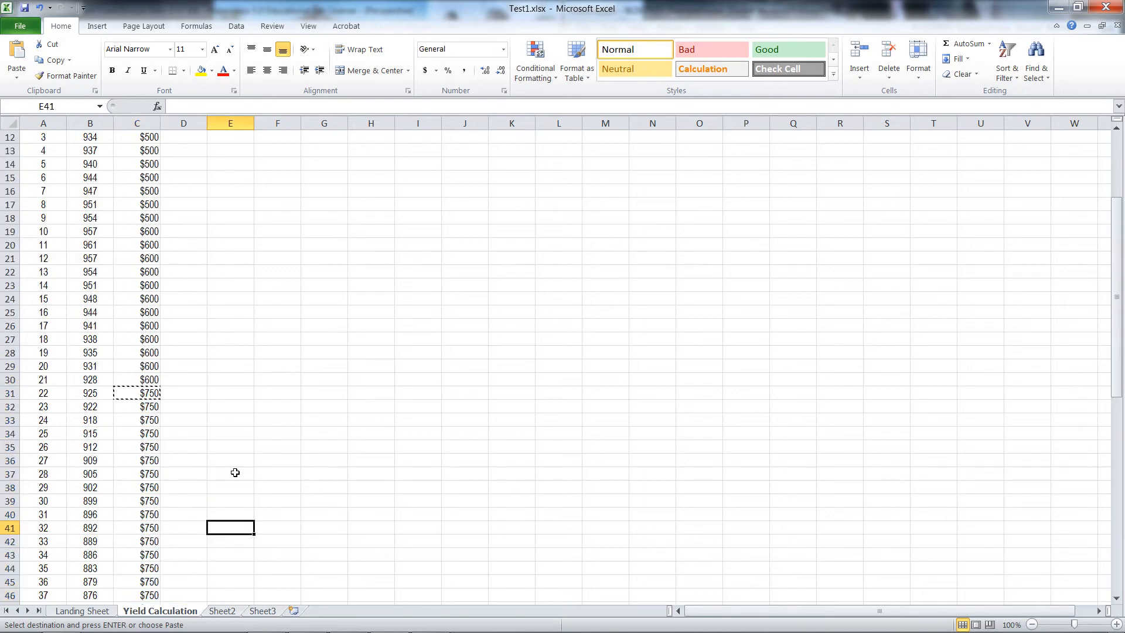
Calculate the first floor's rent income in D9 with the formula =B9*C9
{"action": "left_click", "coordinate": [181, 249]}
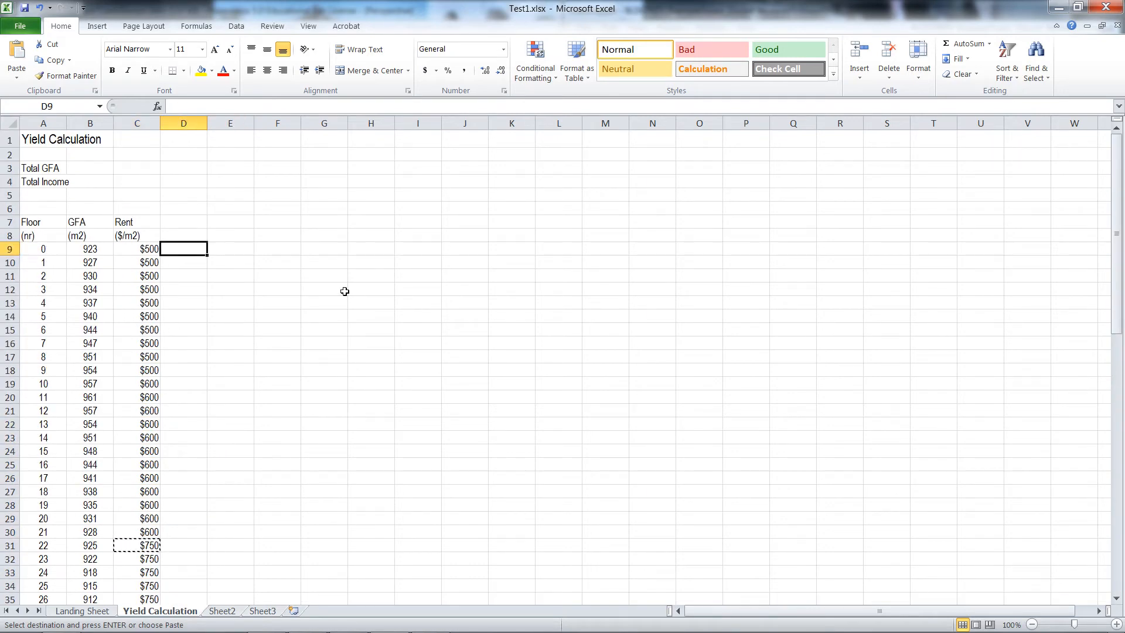
{"action": "type", "text": "="}
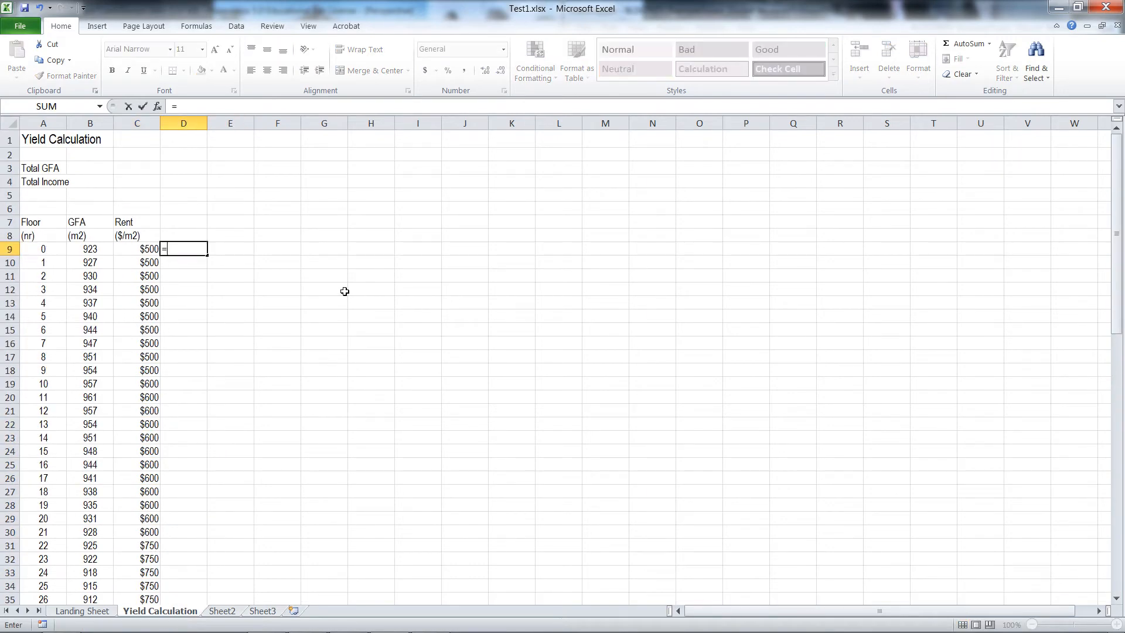
{"action": "left_click", "coordinate": [104, 250]}
{"action": "type", "text": "*"}
{"action": "left_click", "coordinate": [121, 247]}
{"action": "key", "text": "Return"}
{"action": "left_click", "coordinate": [210, 301]}
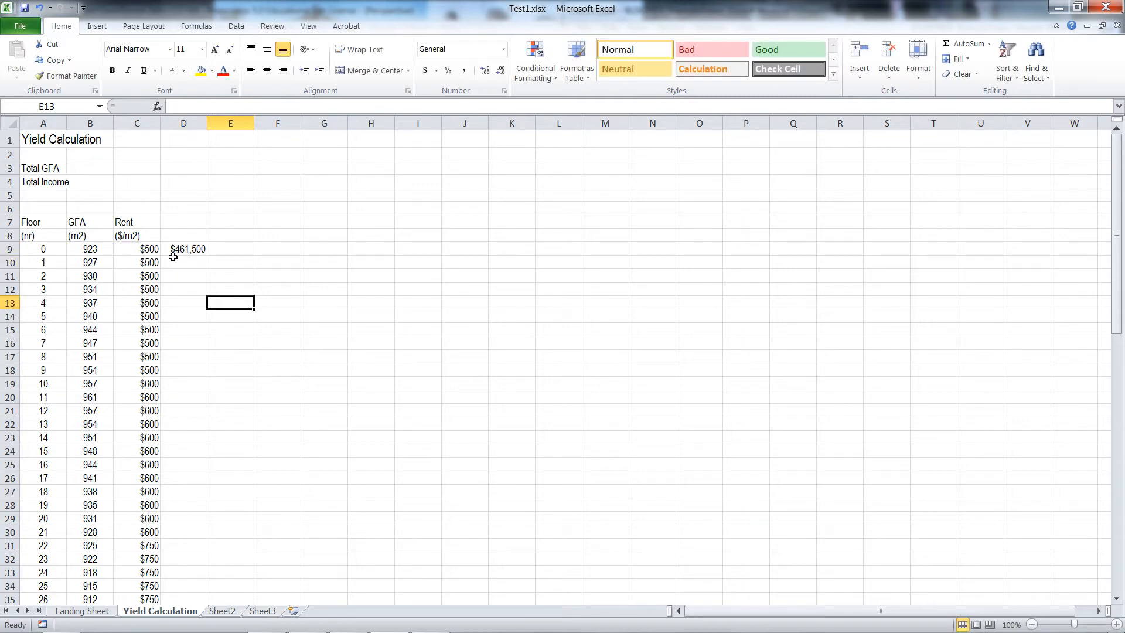
Copy the income formula from D9 down to cells D10 through D80
{"action": "left_click", "coordinate": [176, 248]}
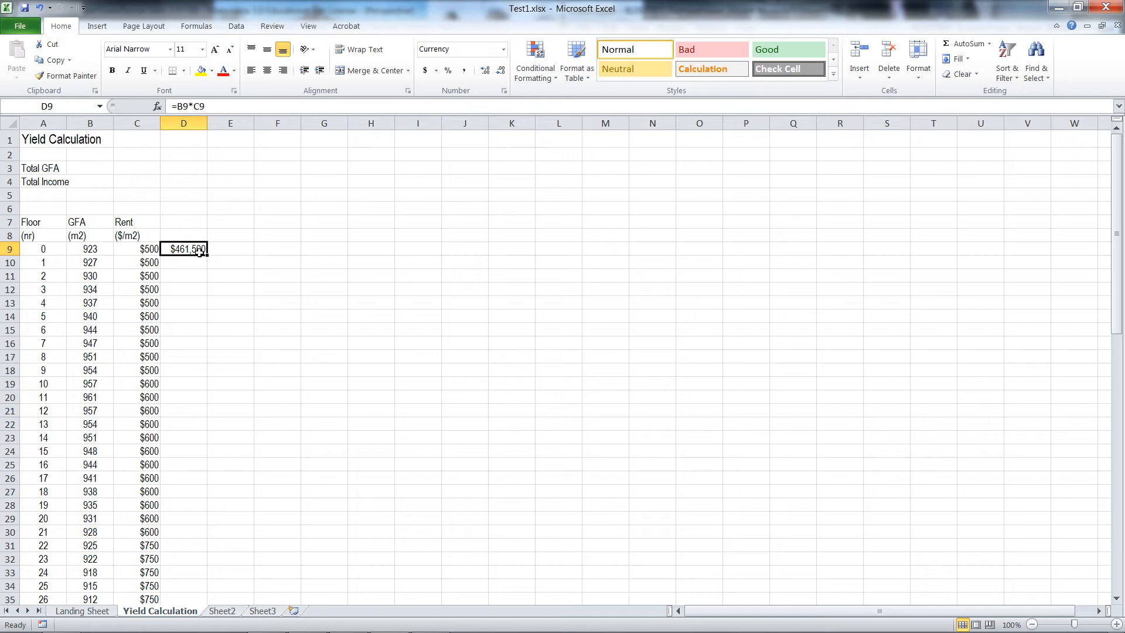
{"action": "key", "text": "ctrl+c"}
{"action": "left_click_drag", "start_coordinate": [193, 262], "coordinate": [183, 584]}
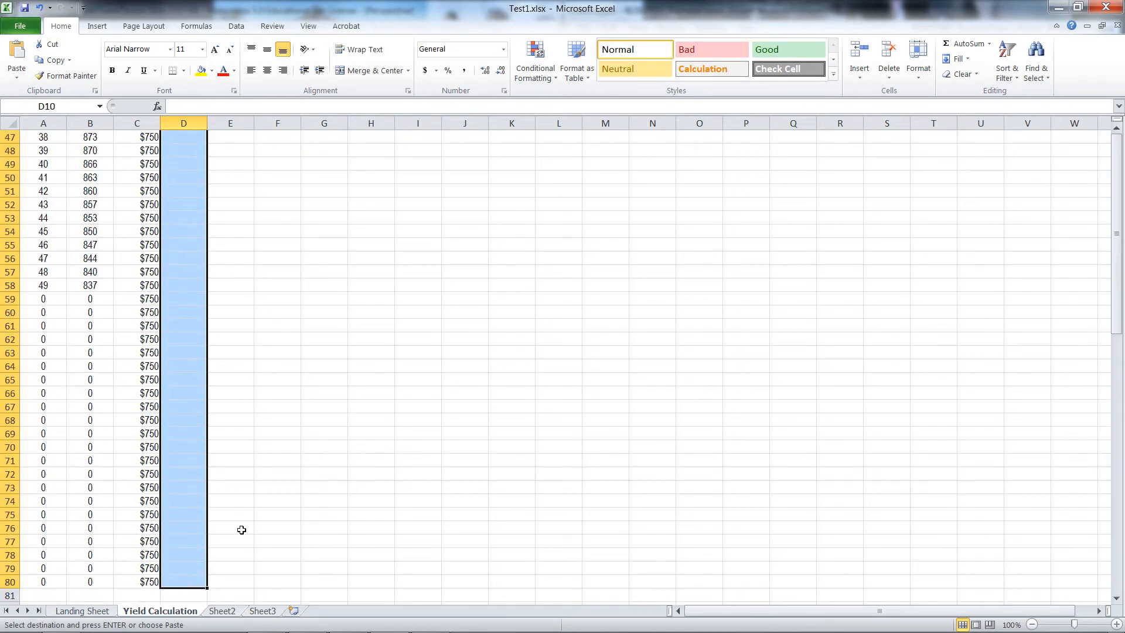
{"action": "key", "text": "ctrl+v"}
{"action": "left_click", "coordinate": [184, 123]}
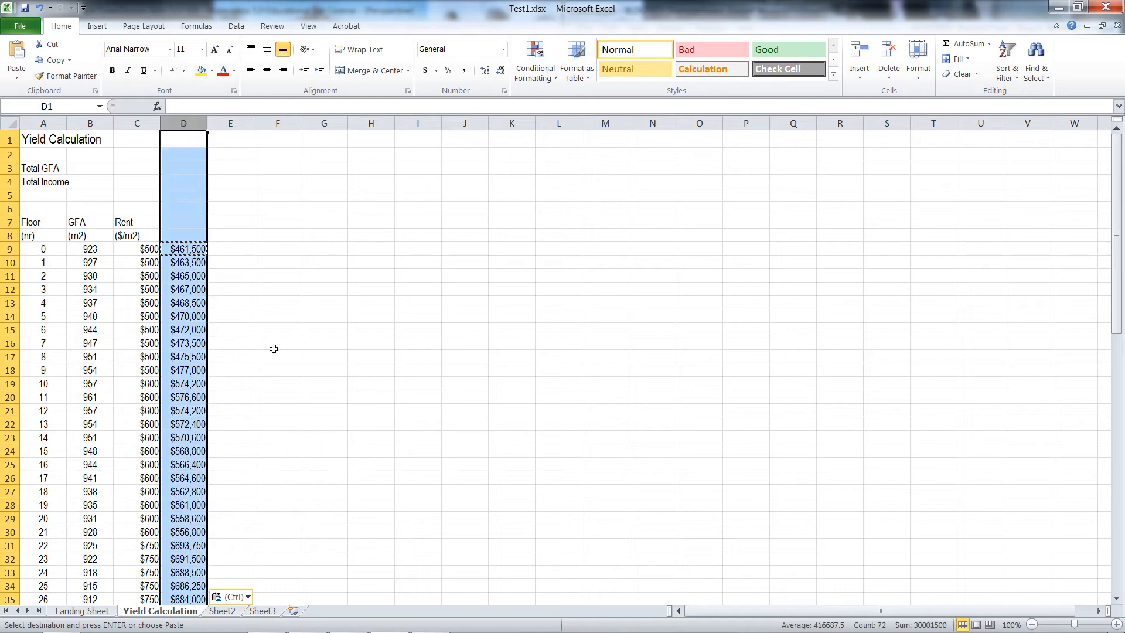
{"action": "left_click", "coordinate": [274, 348]}
{"action": "left_click", "coordinate": [273, 464]}
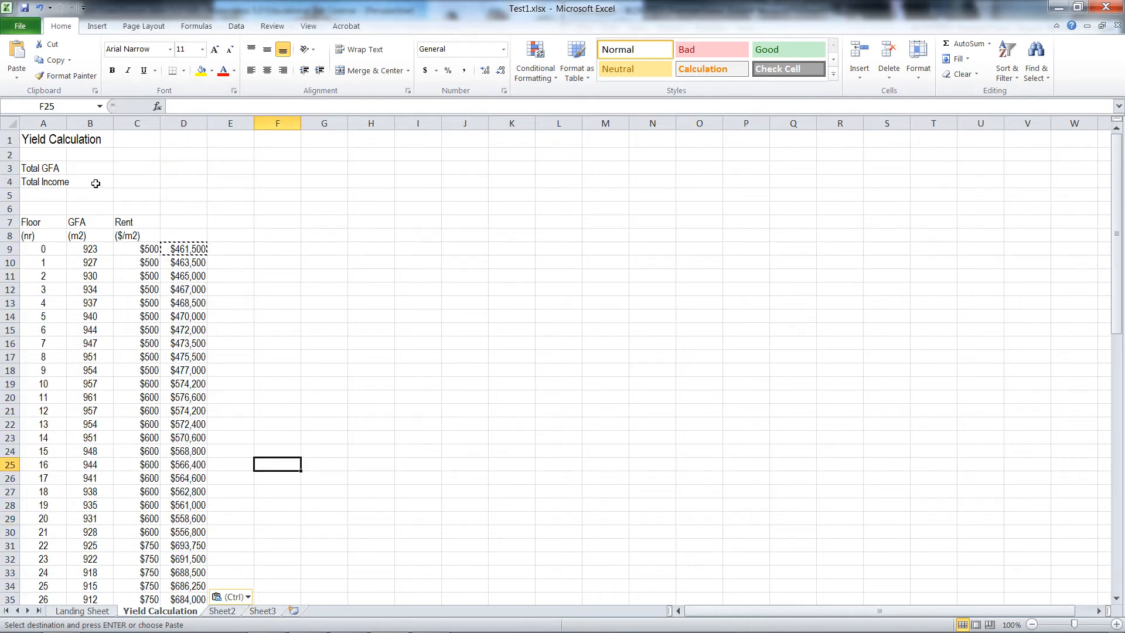
Calculate the Total GFA in C3 with the formula =SUM(B9:B80)
{"action": "left_click", "coordinate": [127, 170]}
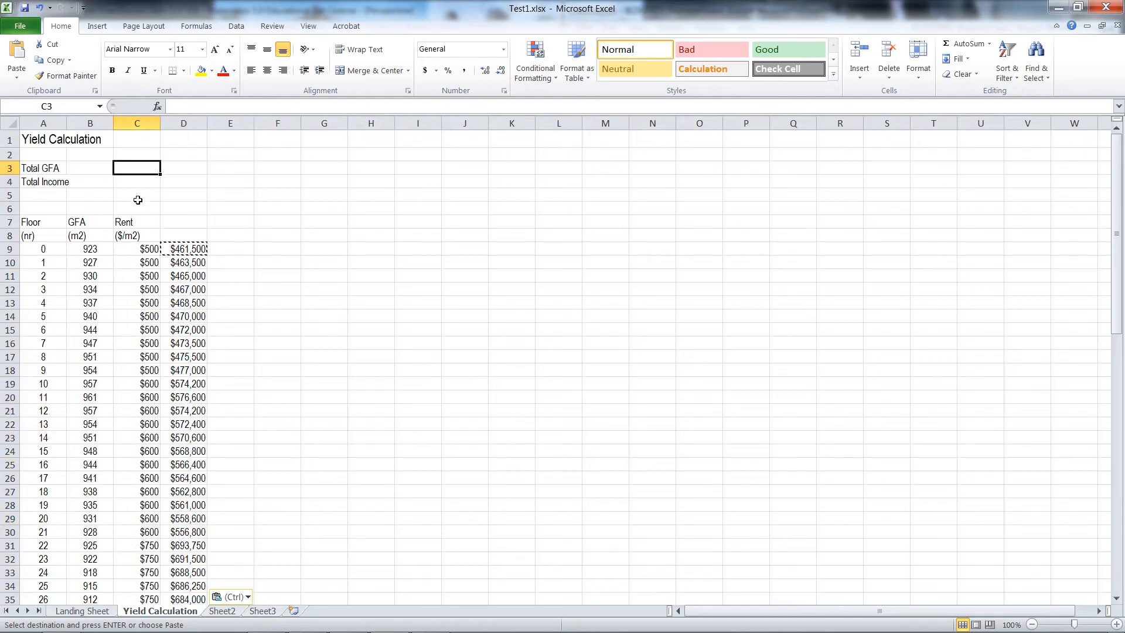
{"action": "left_click", "coordinate": [966, 43]}
{"action": "left_click_drag", "start_coordinate": [97, 249], "coordinate": [81, 586]}
{"action": "key", "text": "Return"}
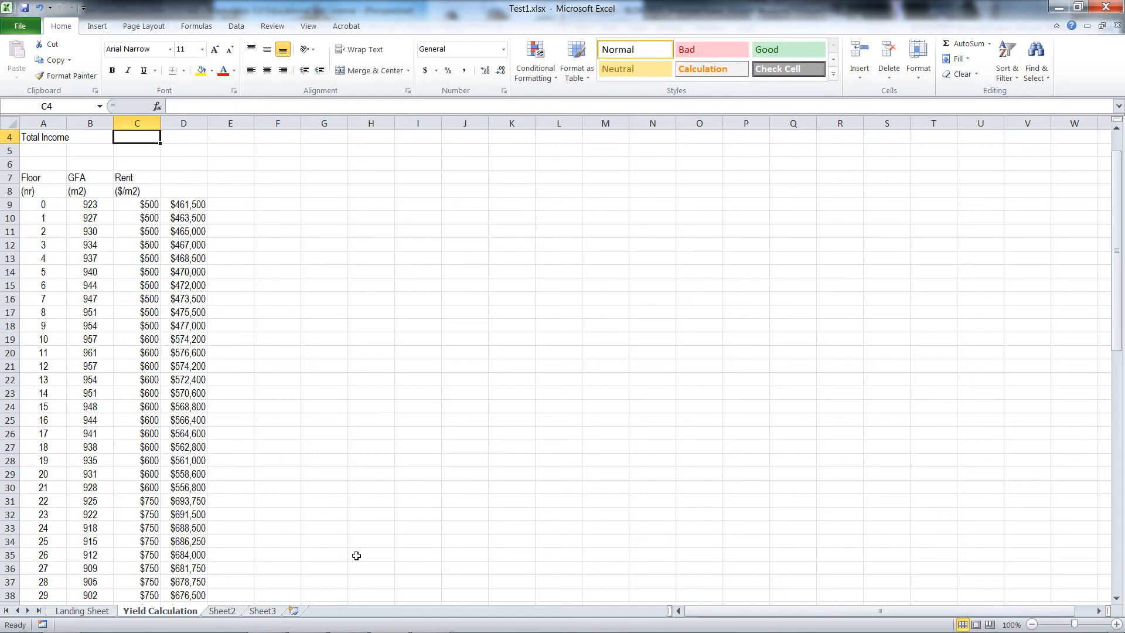
{"action": "scroll", "coordinate": [328, 351], "scroll_direction": "up", "scroll_amount": 1}
{"action": "left_click", "coordinate": [136, 168]}
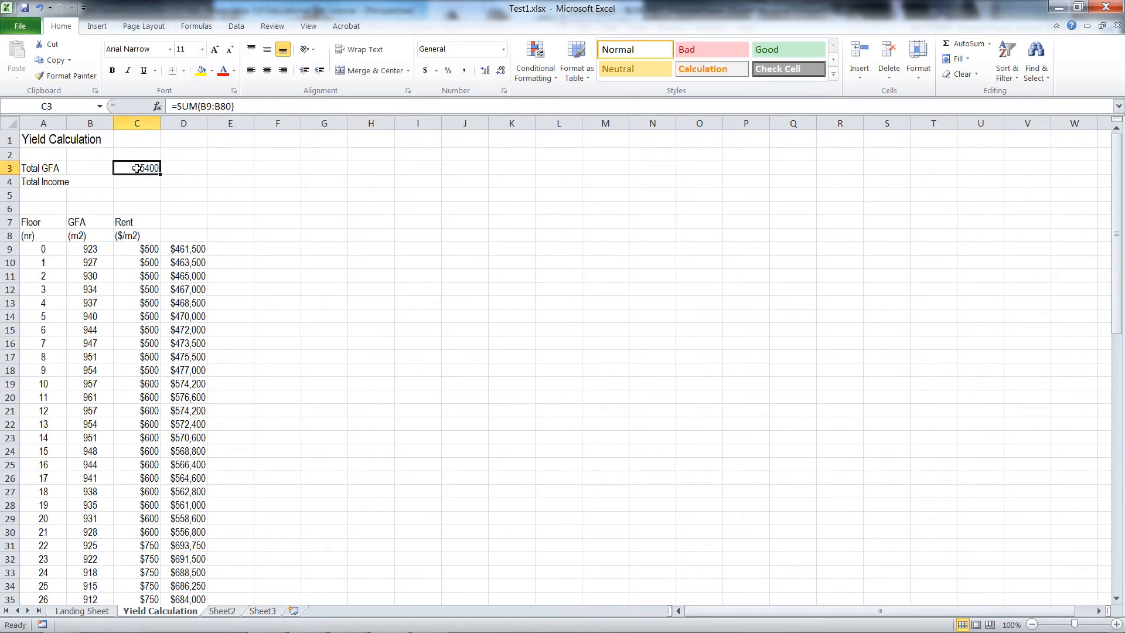
Calculate the Total Income in C4 with the formula =SUM(D9:D80)
{"action": "left_click", "coordinate": [133, 182]}
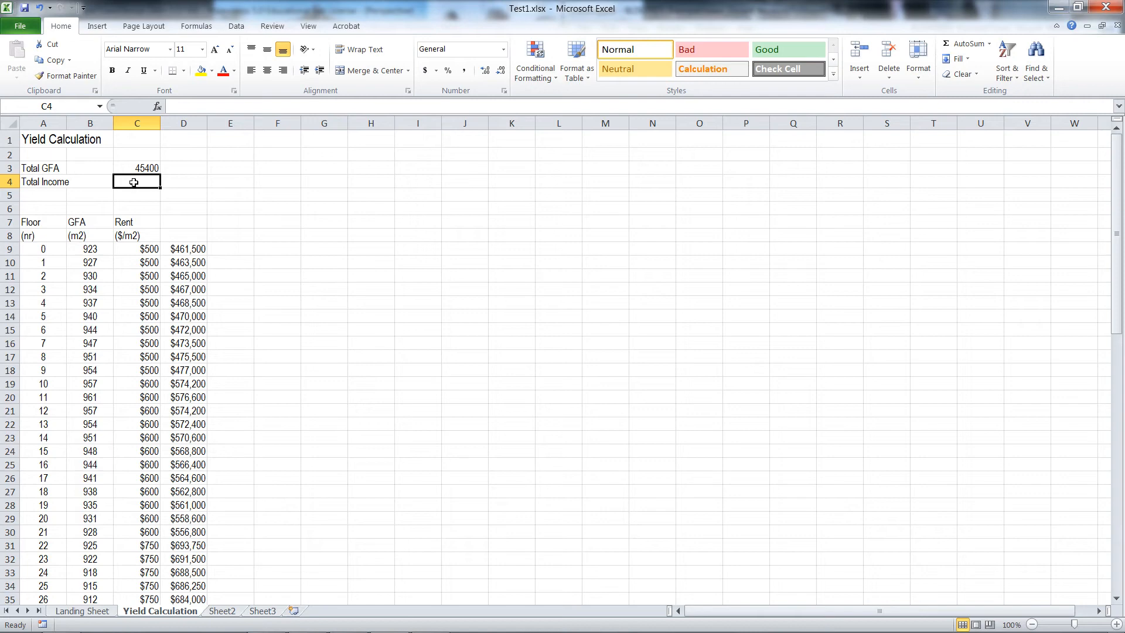
{"action": "left_click", "coordinate": [961, 44]}
{"action": "left_click_drag", "start_coordinate": [190, 249], "coordinate": [177, 574]}
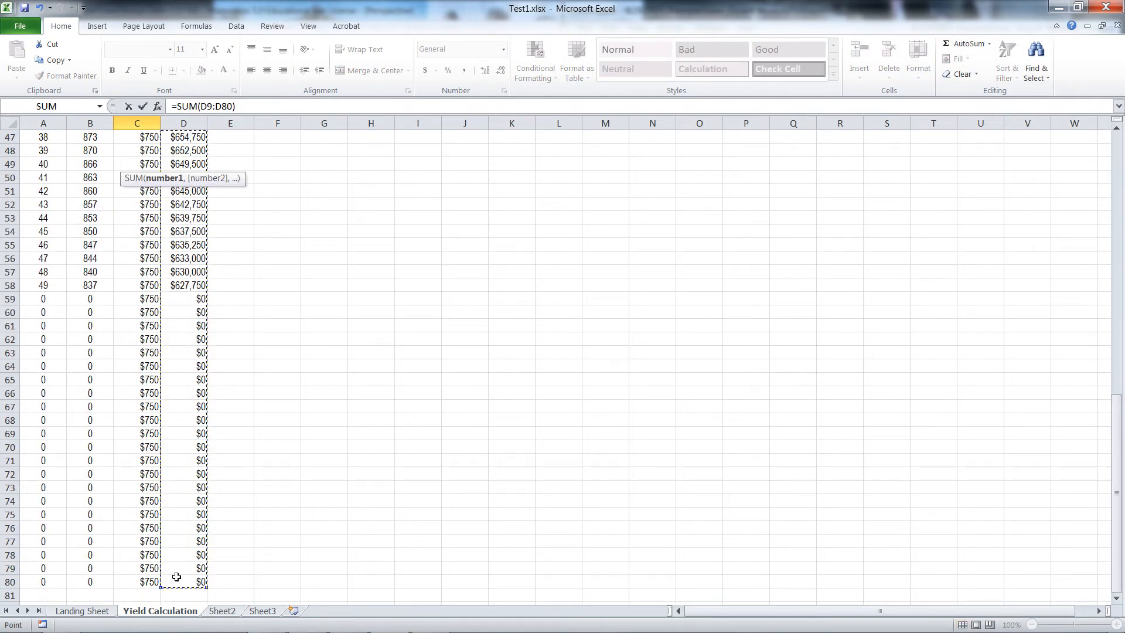
{"action": "key", "text": "Return"}
{"action": "left_click", "coordinate": [296, 464]}
{"action": "scroll", "coordinate": [270, 498], "scroll_direction": "up", "scroll_amount": 2}
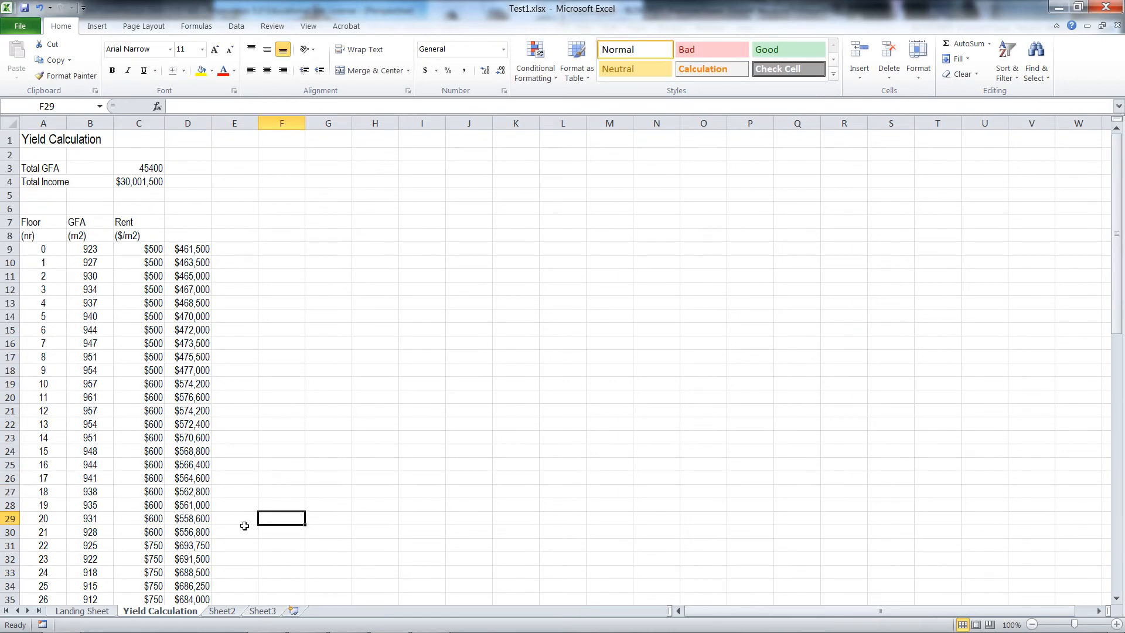
Widen columns C and D of the Yield Calculation sheet, making column D about 12.78 wide
{"action": "left_click", "coordinate": [139, 123]}
{"action": "left_click_drag", "start_coordinate": [163, 123], "coordinate": [252, 123]}
{"action": "left_click", "coordinate": [204, 123]}
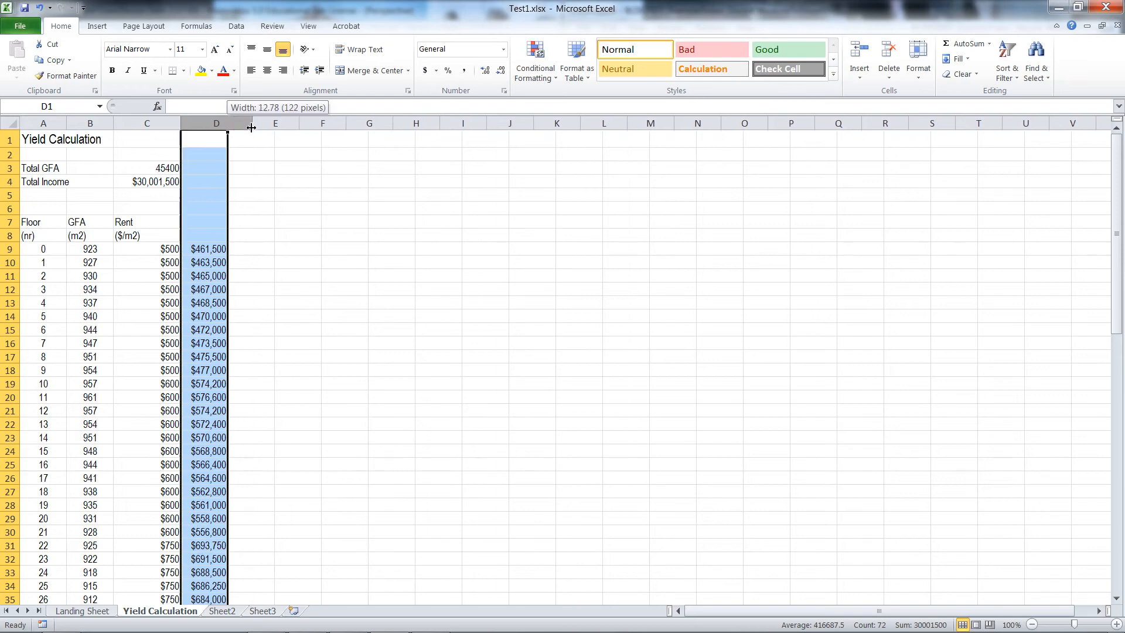
{"action": "left_click", "coordinate": [277, 167]}
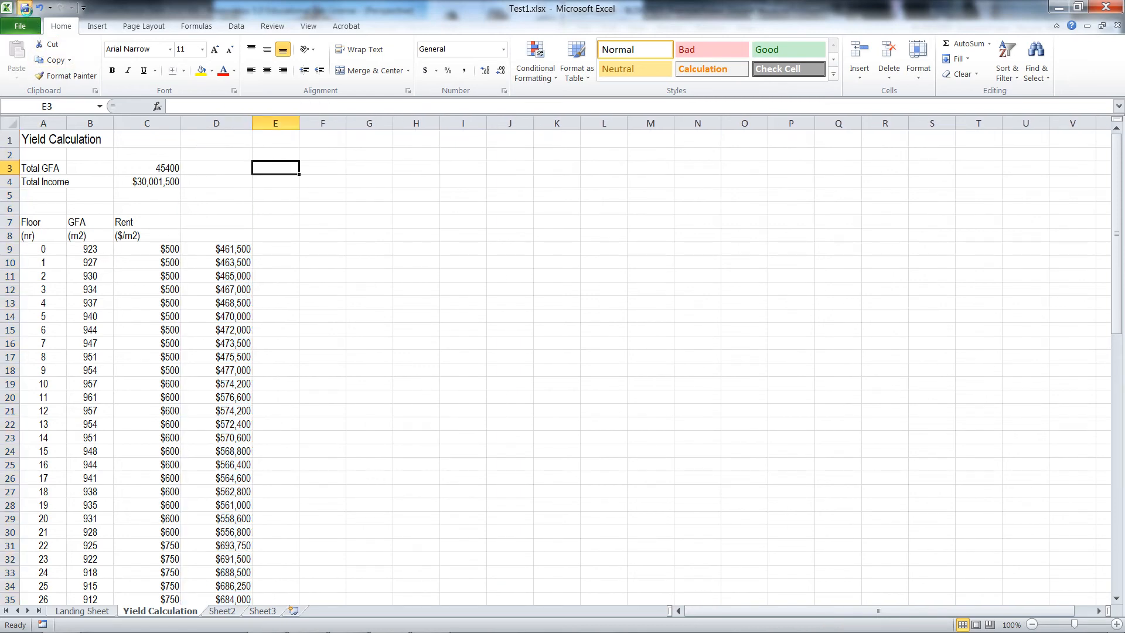
{"action": "left_click", "coordinate": [335, 260]}
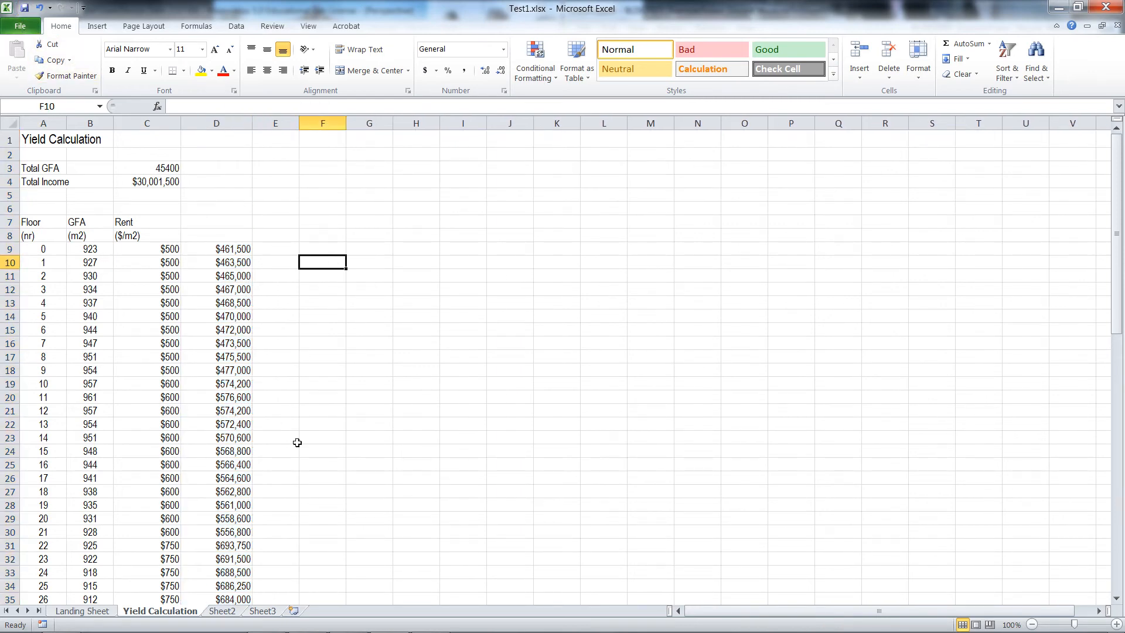
Switch to Grasshopper and set the Boolean toggle feeding the Excel writer component to False
{"action": "mouse_move", "coordinate": [431, 621]}
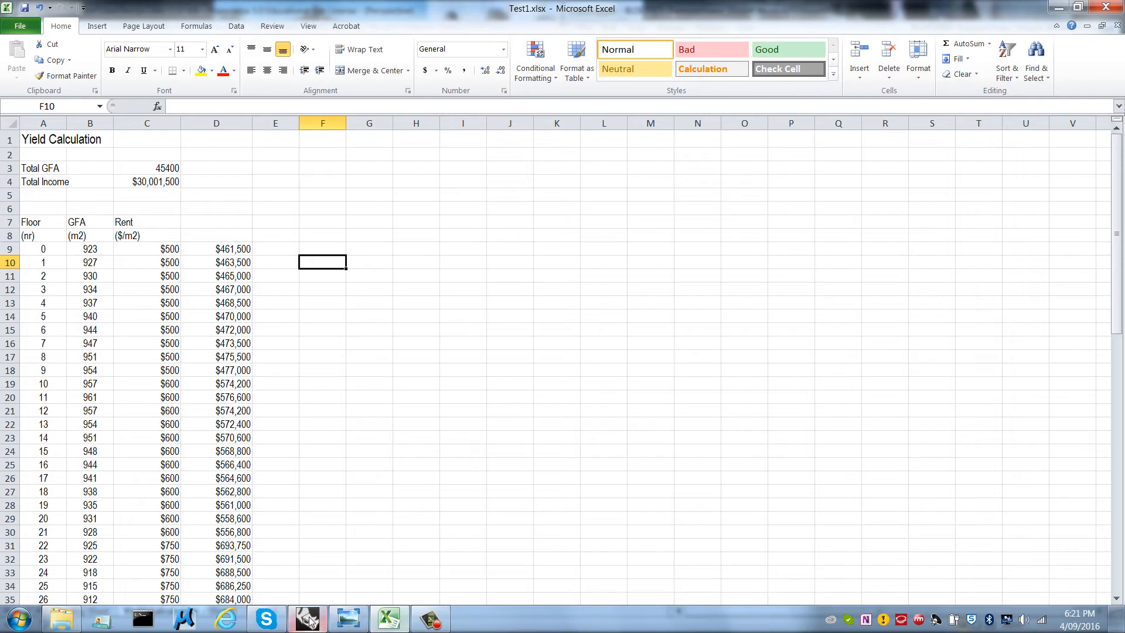
{"action": "left_click", "coordinate": [351, 620]}
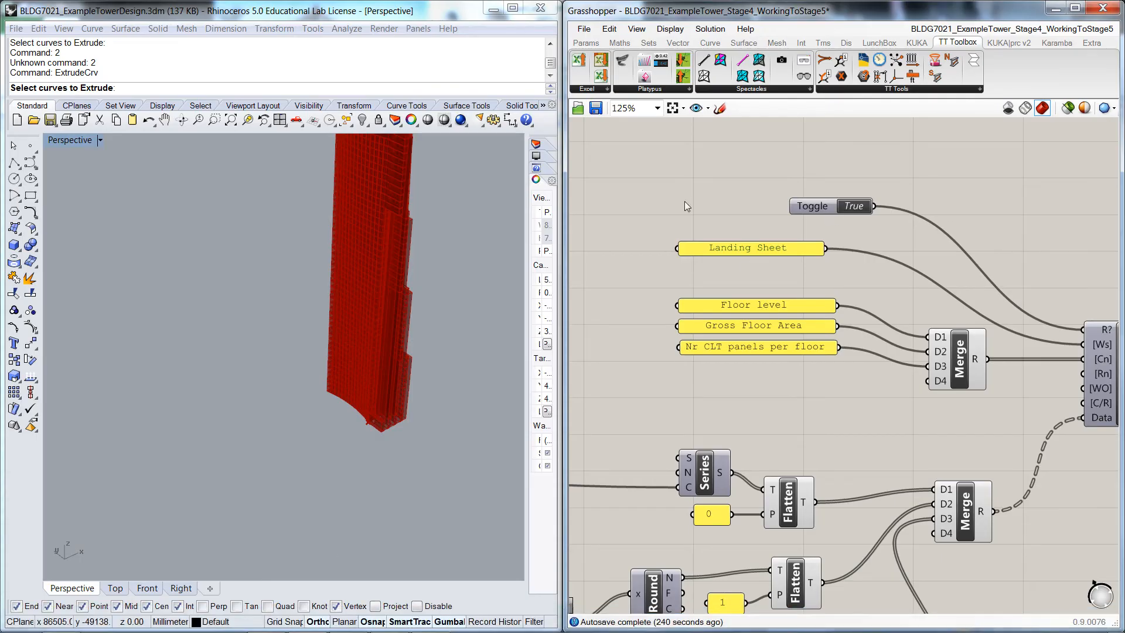
{"action": "left_click", "coordinate": [861, 213]}
Set the tower's Number of floors slider to 30 in the Grasshopper definition
{"action": "scroll", "coordinate": [911, 194], "scroll_direction": "down", "scroll_amount": 11}
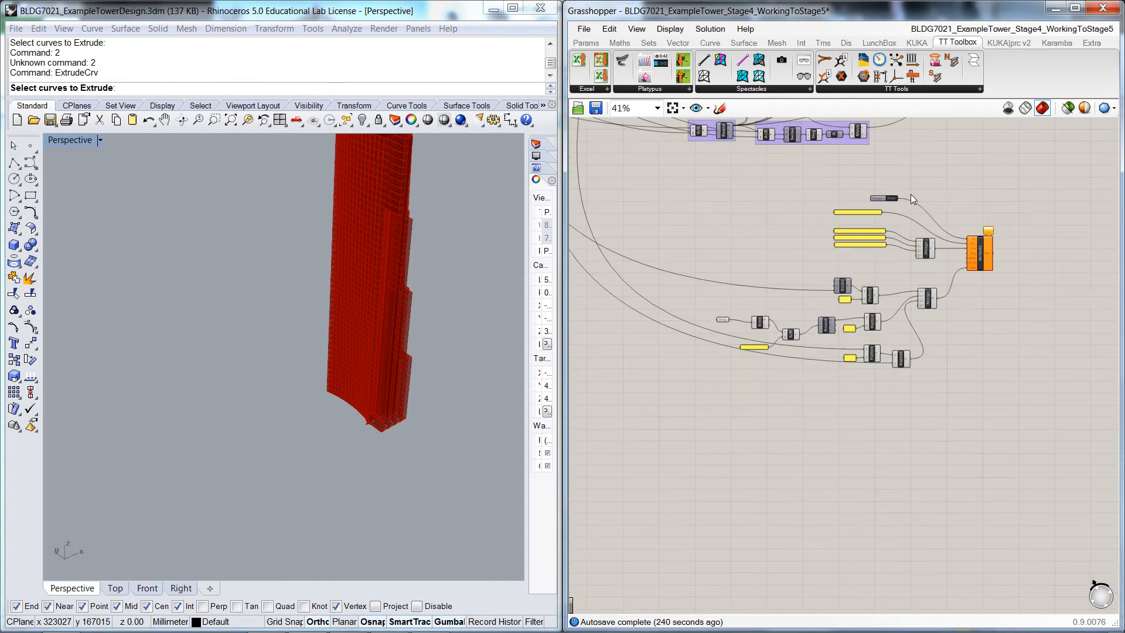
{"action": "right_click_drag", "start_coordinate": [807, 218], "coordinate": [806, 418]}
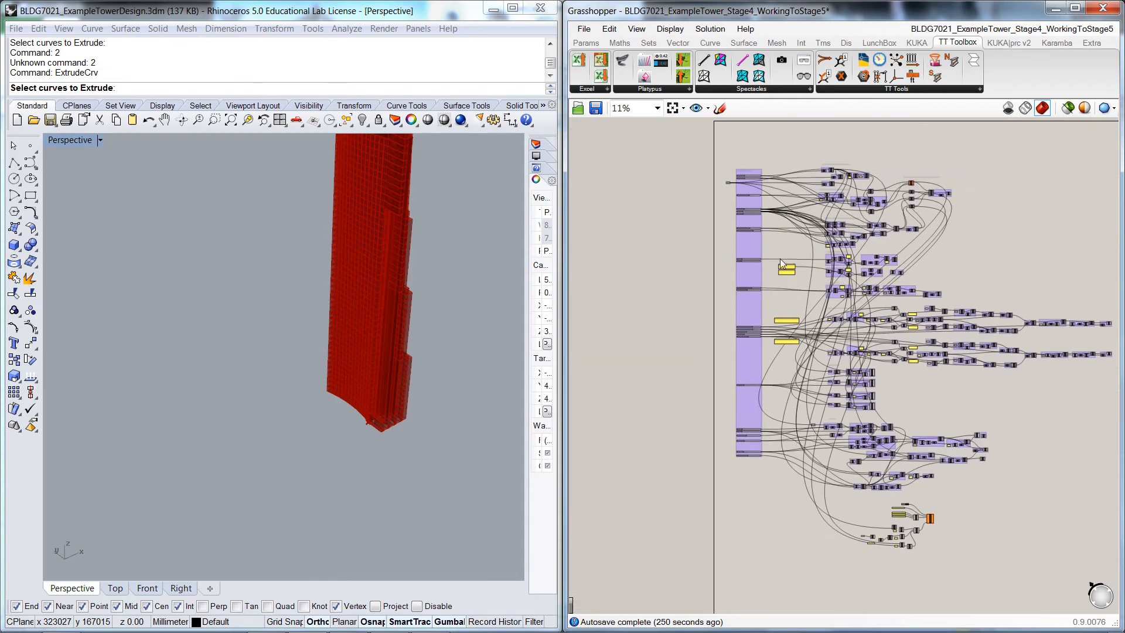
{"action": "scroll", "coordinate": [740, 205], "scroll_direction": "up", "scroll_amount": 8}
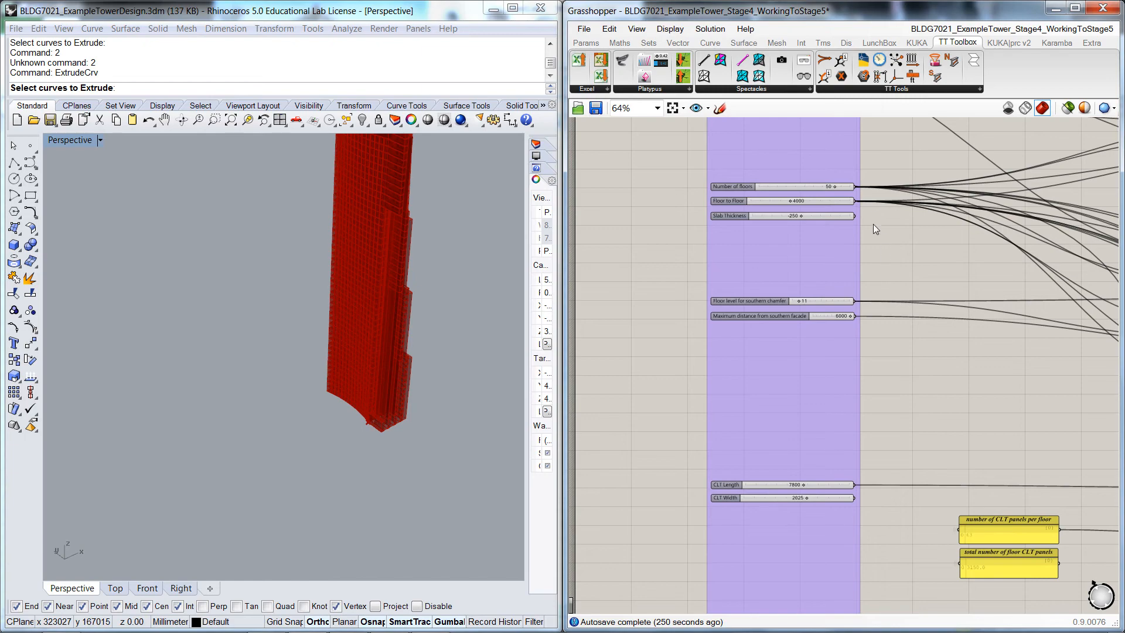
{"action": "scroll", "coordinate": [873, 224], "scroll_direction": "up", "scroll_amount": 3}
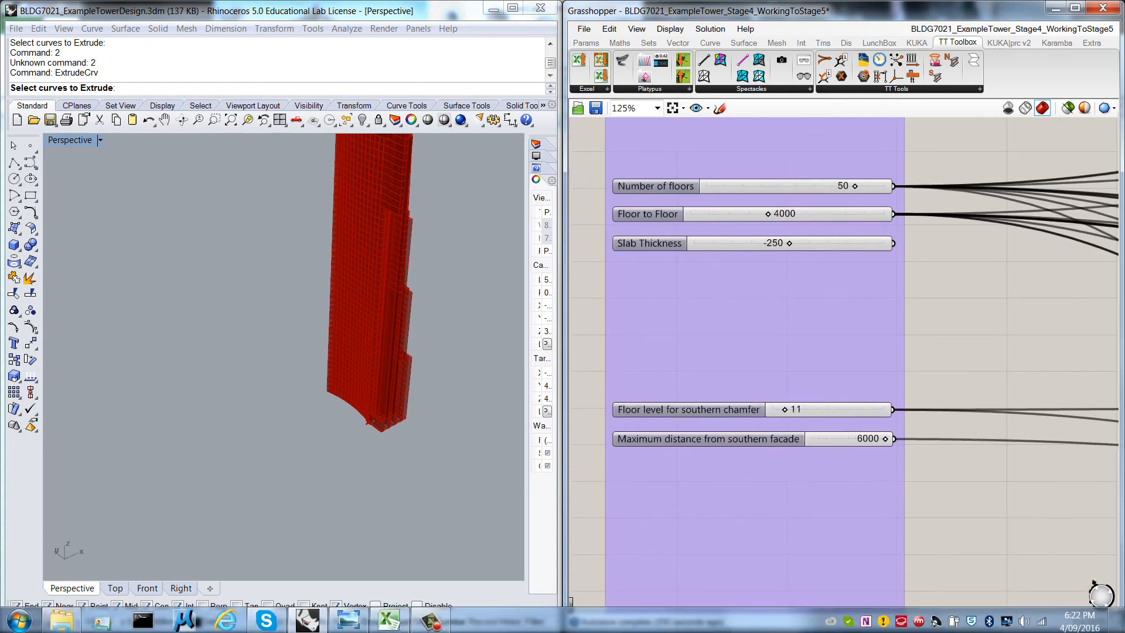
{"action": "left_click", "coordinate": [388, 620]}
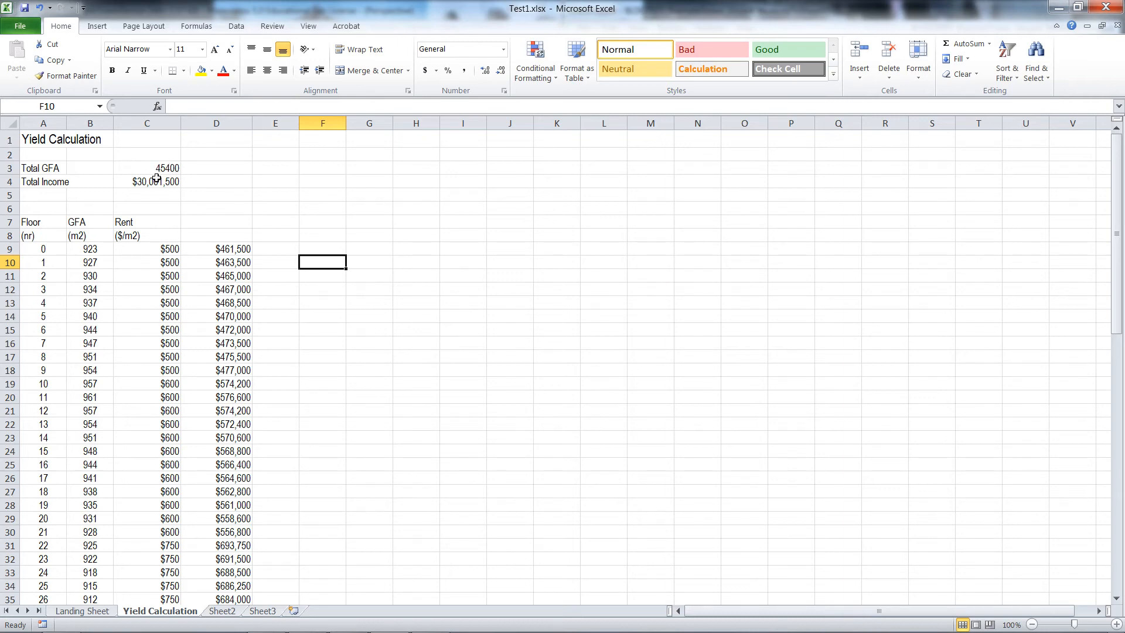
{"action": "mouse_move", "coordinate": [415, 614]}
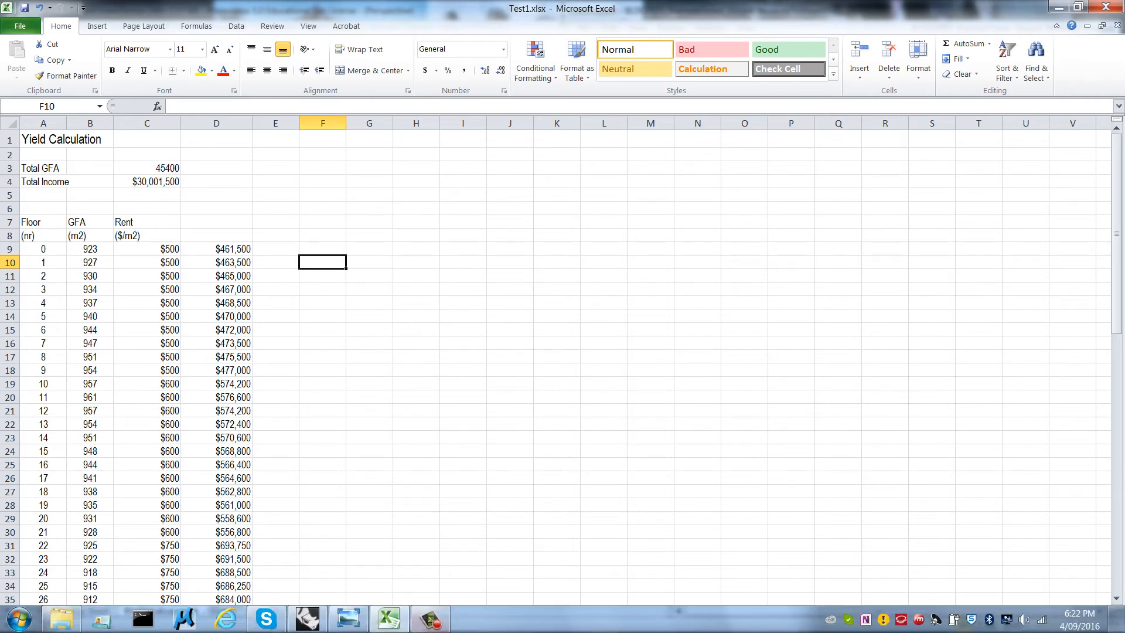
{"action": "left_click", "coordinate": [309, 620]}
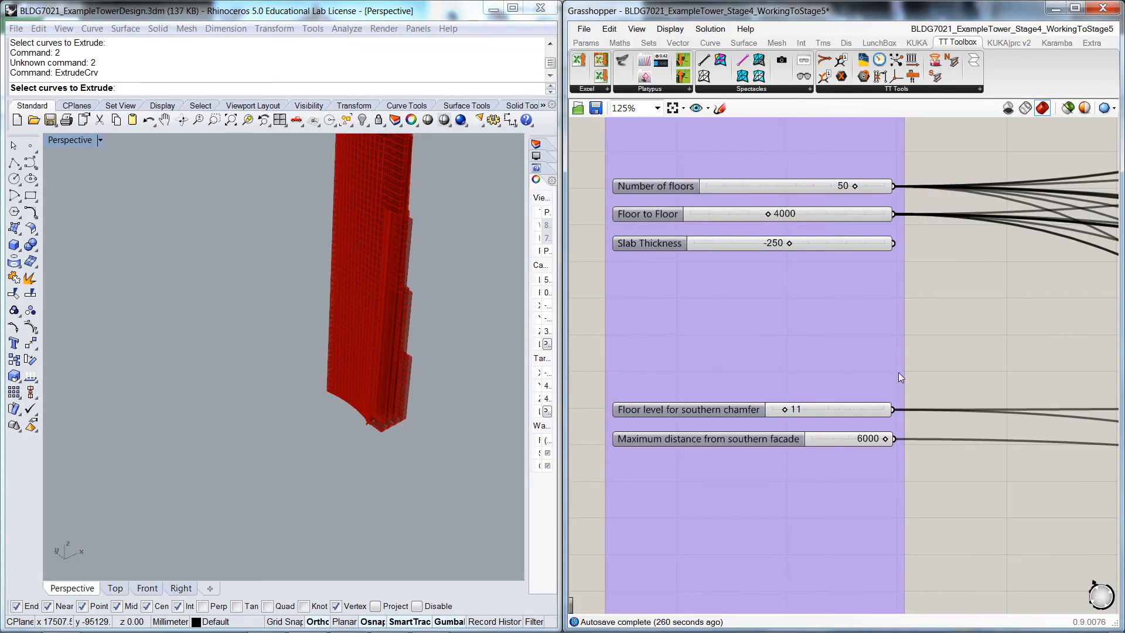
{"action": "double_click", "coordinate": [842, 184]}
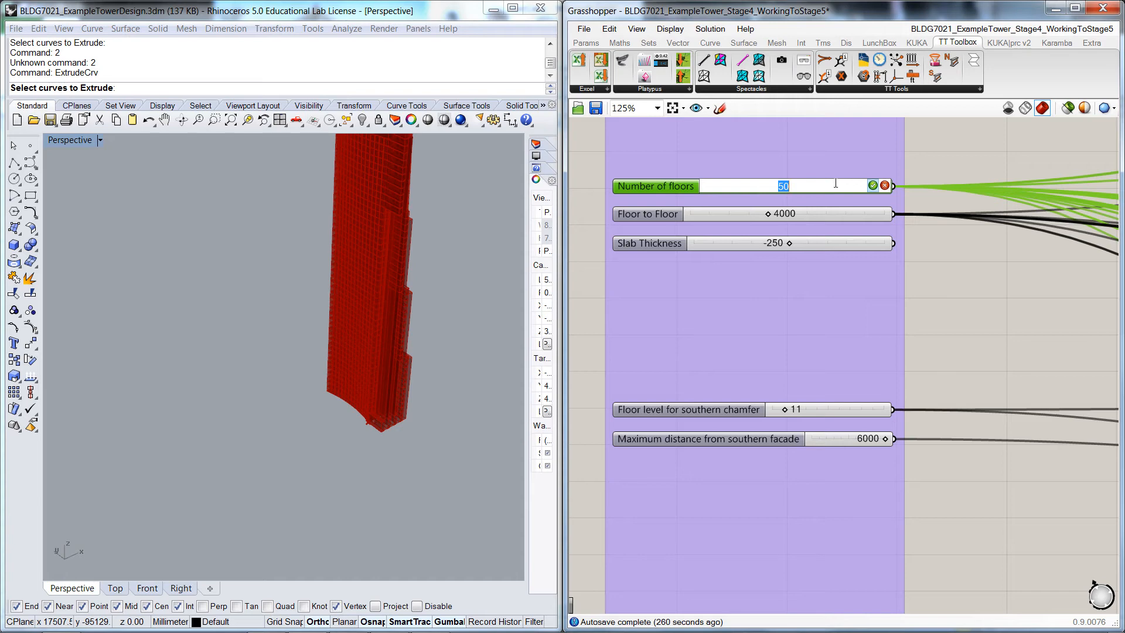
{"action": "type", "text": "30"}
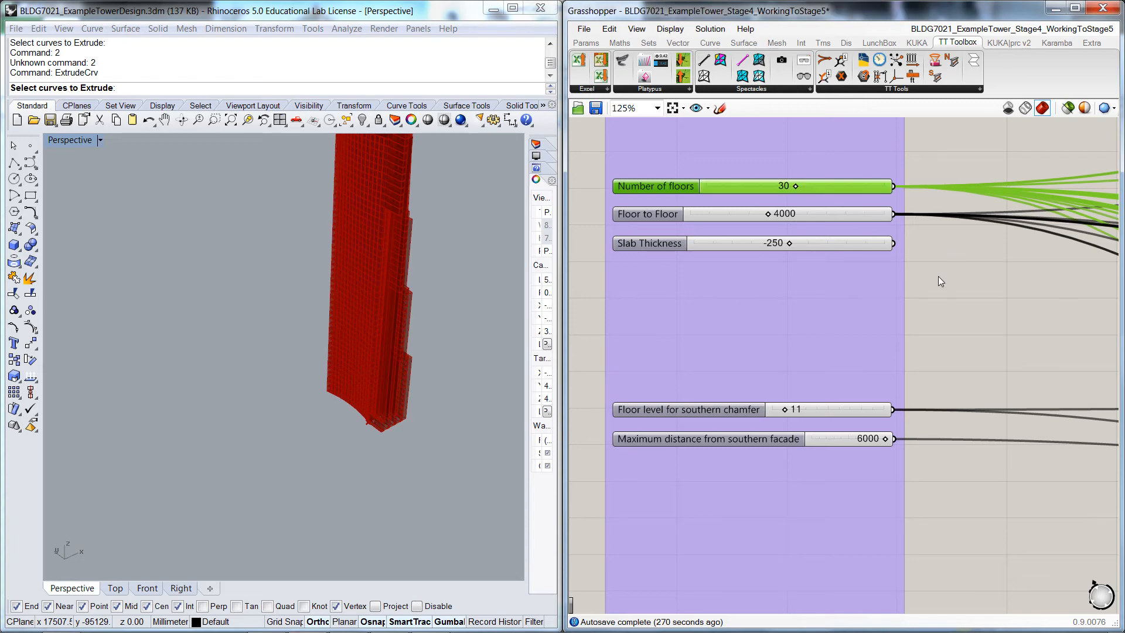
Set the WriteXL toggle to True to export the updated tower data to the Landing Sheet
{"action": "scroll", "coordinate": [940, 274], "scroll_direction": "down", "scroll_amount": 10}
{"action": "right_click_drag", "start_coordinate": [951, 340], "coordinate": [703, 130]}
{"action": "scroll", "coordinate": [909, 471], "scroll_direction": "up", "scroll_amount": 8}
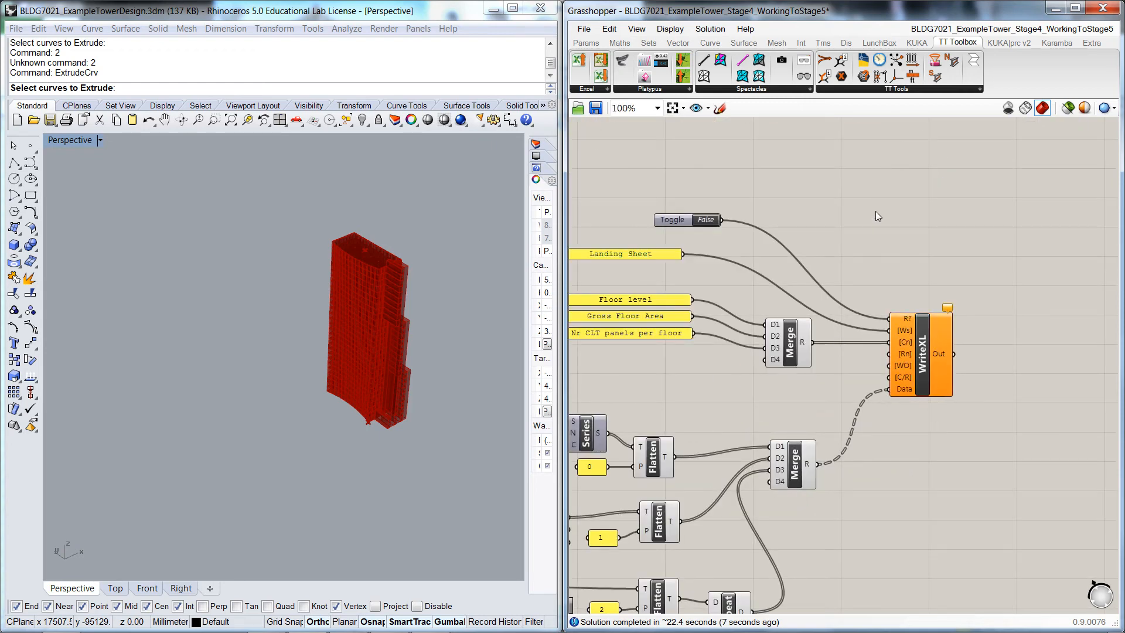
{"action": "right_click_drag", "start_coordinate": [876, 211], "coordinate": [935, 215]}
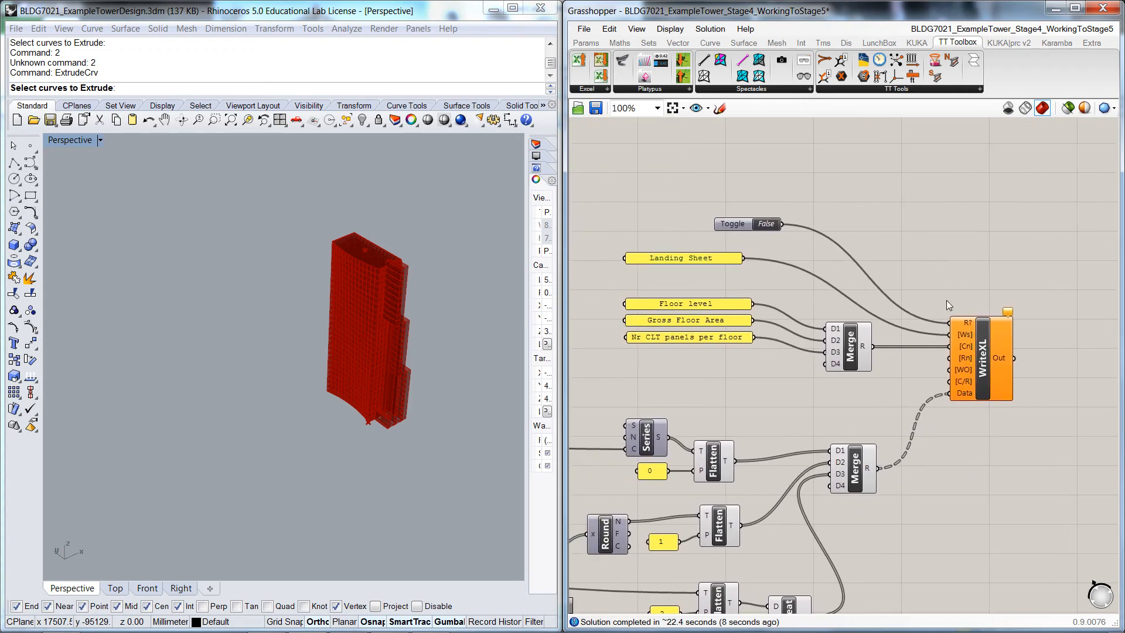
{"action": "double_click", "coordinate": [768, 225]}
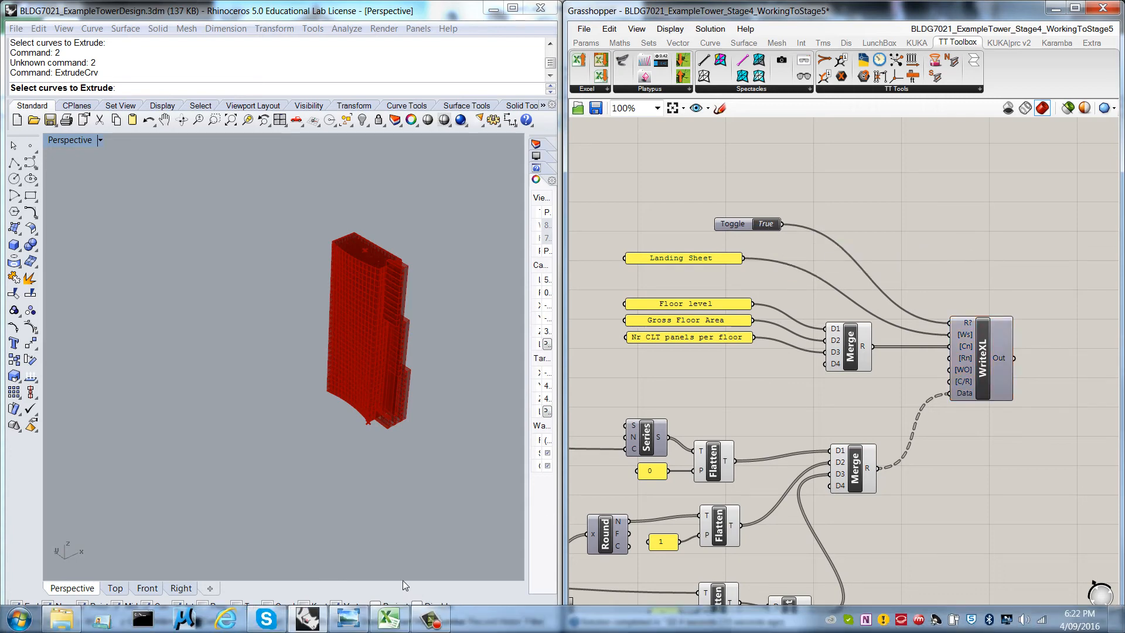
Switch to Excel and check the updated floor data on the Landing Sheet against the Yield Calculation rows, Total GFA and Total Income
{"action": "left_click", "coordinate": [392, 623]}
{"action": "left_click", "coordinate": [324, 405]}
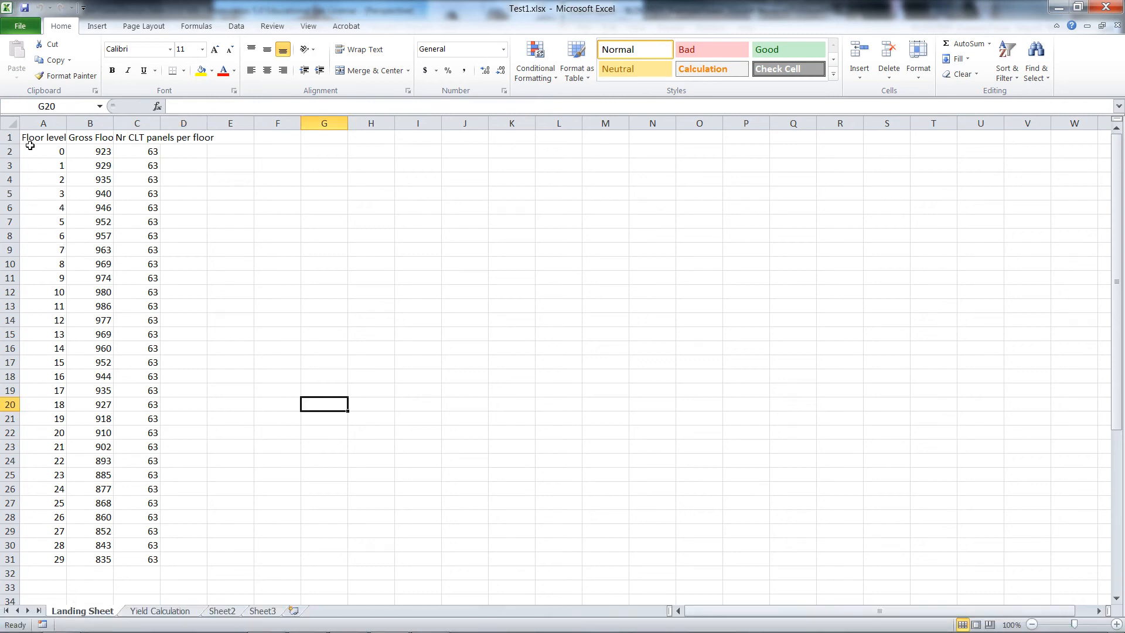
{"action": "left_click", "coordinate": [159, 611]}
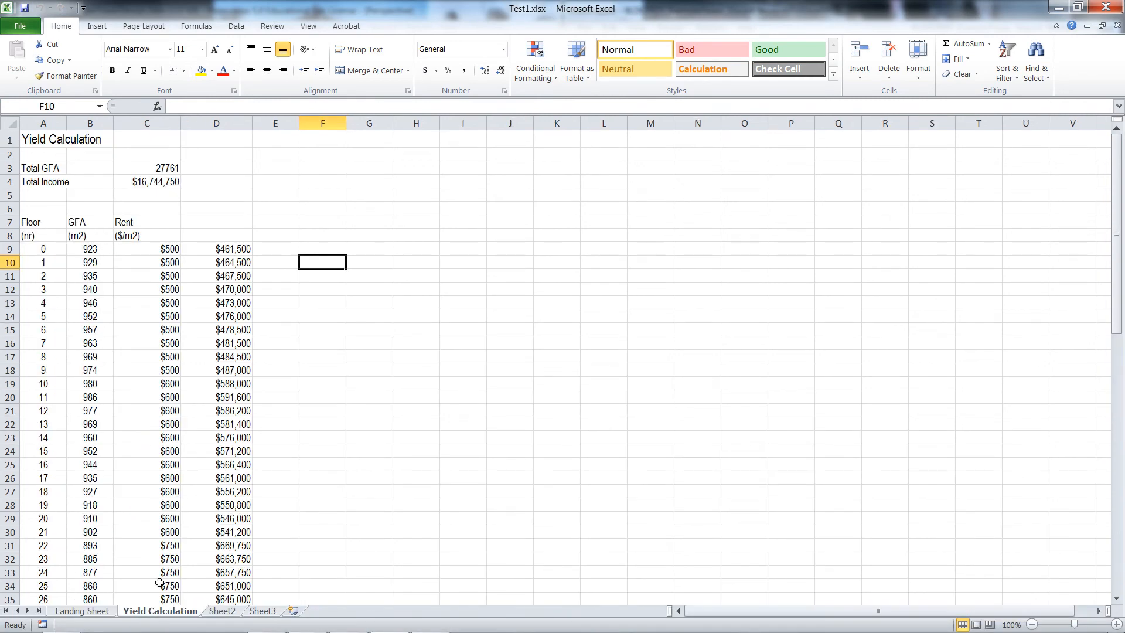
{"action": "left_click", "coordinate": [284, 374]}
{"action": "scroll", "coordinate": [317, 293], "scroll_direction": "down", "scroll_amount": 15}
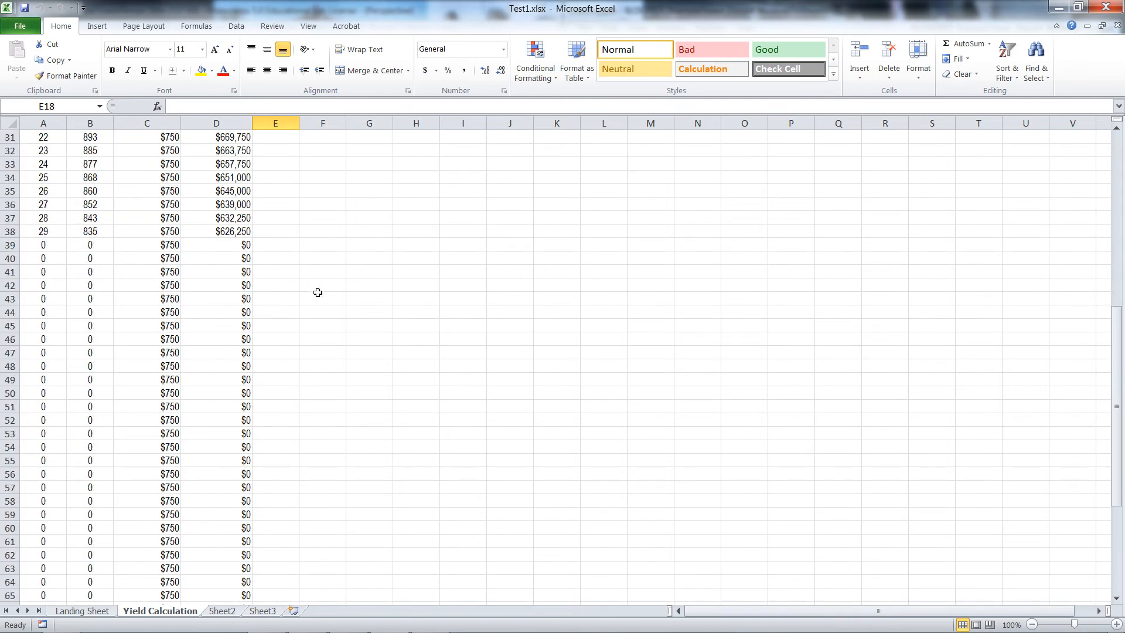
{"action": "scroll", "coordinate": [321, 297], "scroll_direction": "up", "scroll_amount": 15}
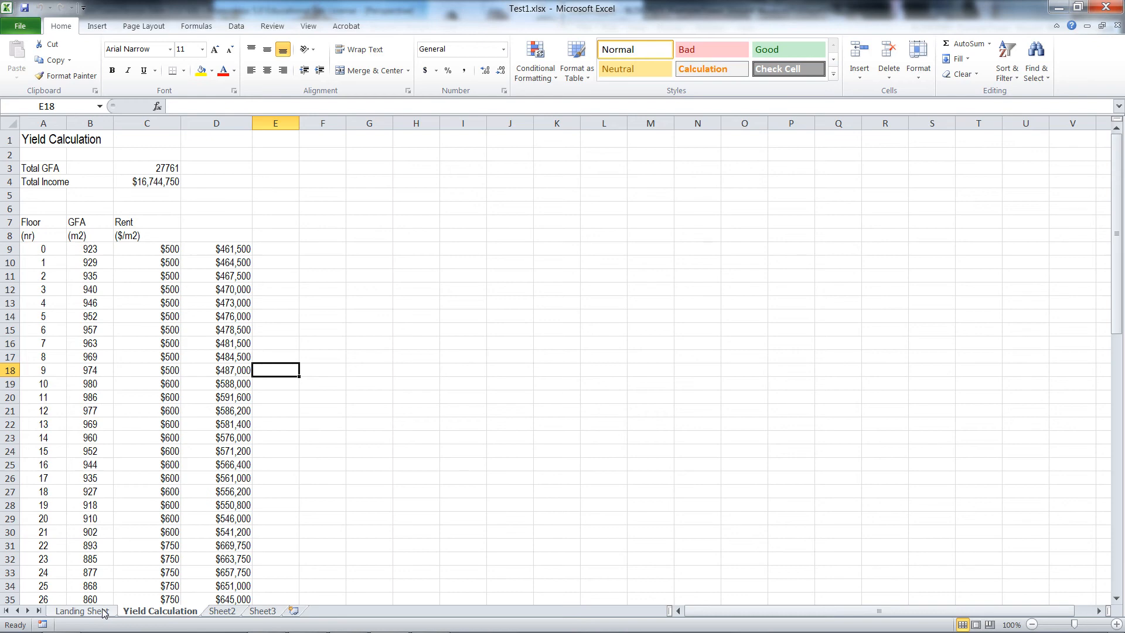
{"action": "left_click", "coordinate": [82, 611]}
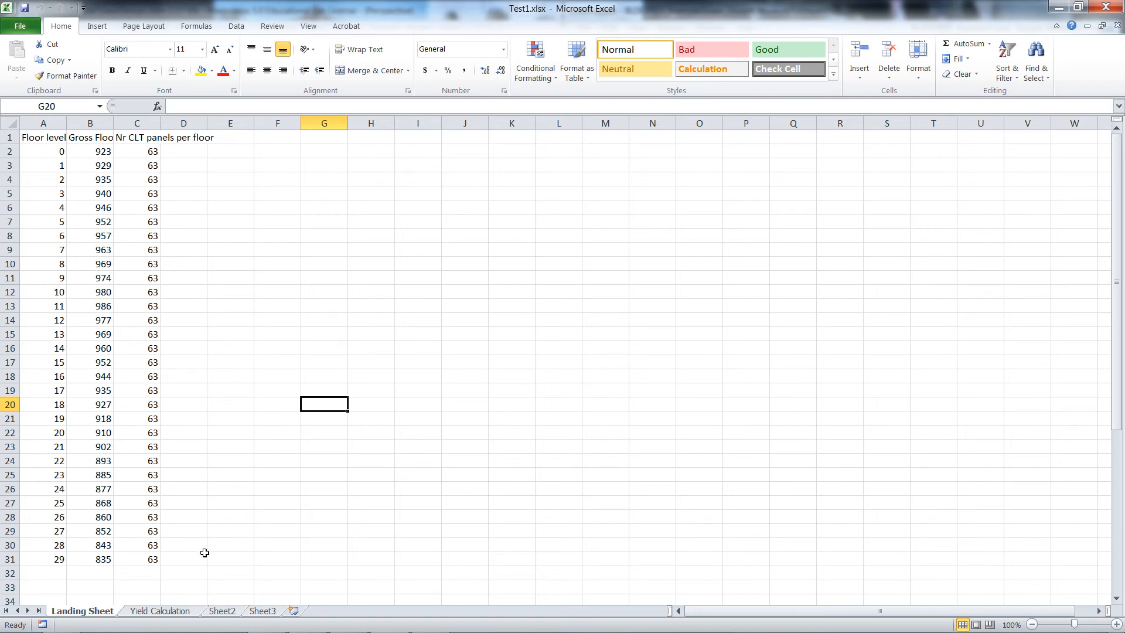
{"action": "left_click", "coordinate": [173, 611]}
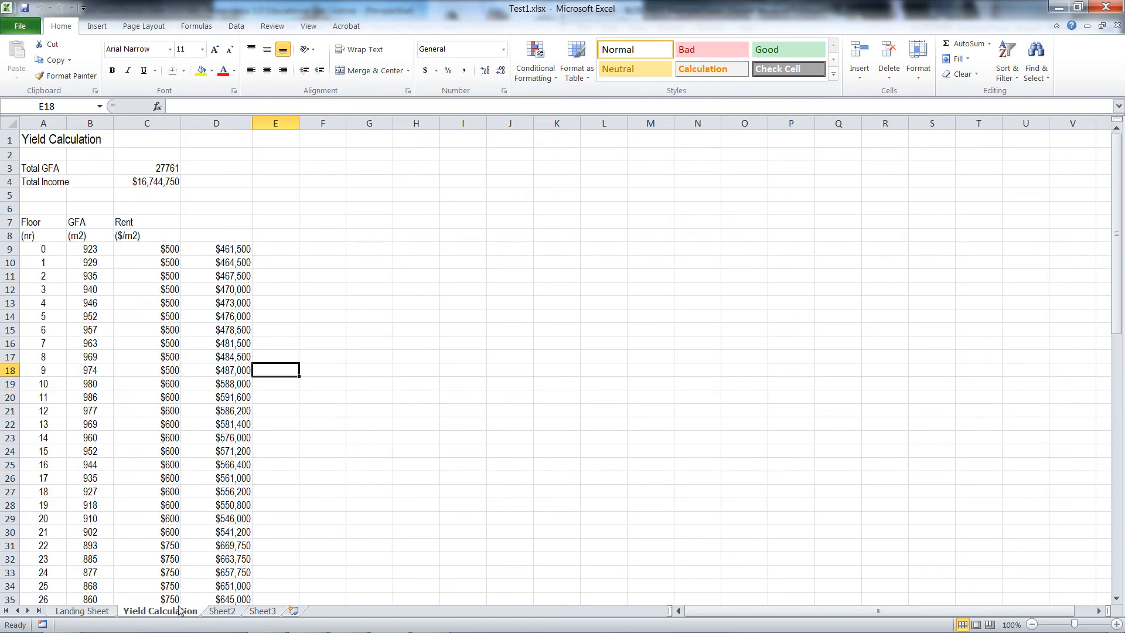
{"action": "left_click", "coordinate": [342, 302]}
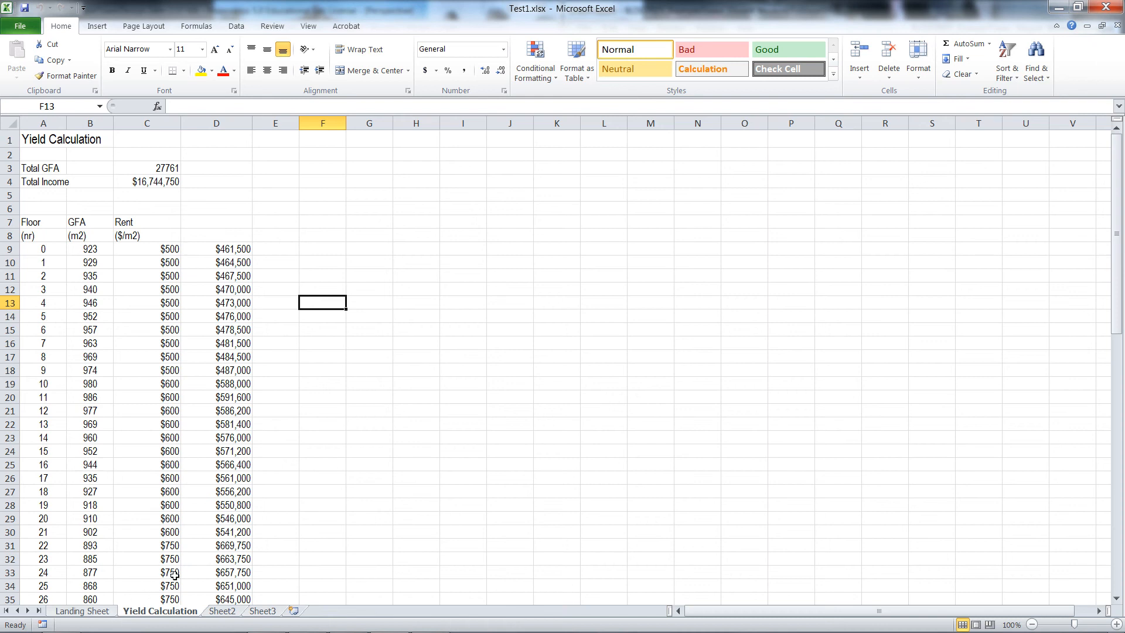
{"action": "left_click", "coordinate": [343, 439]}
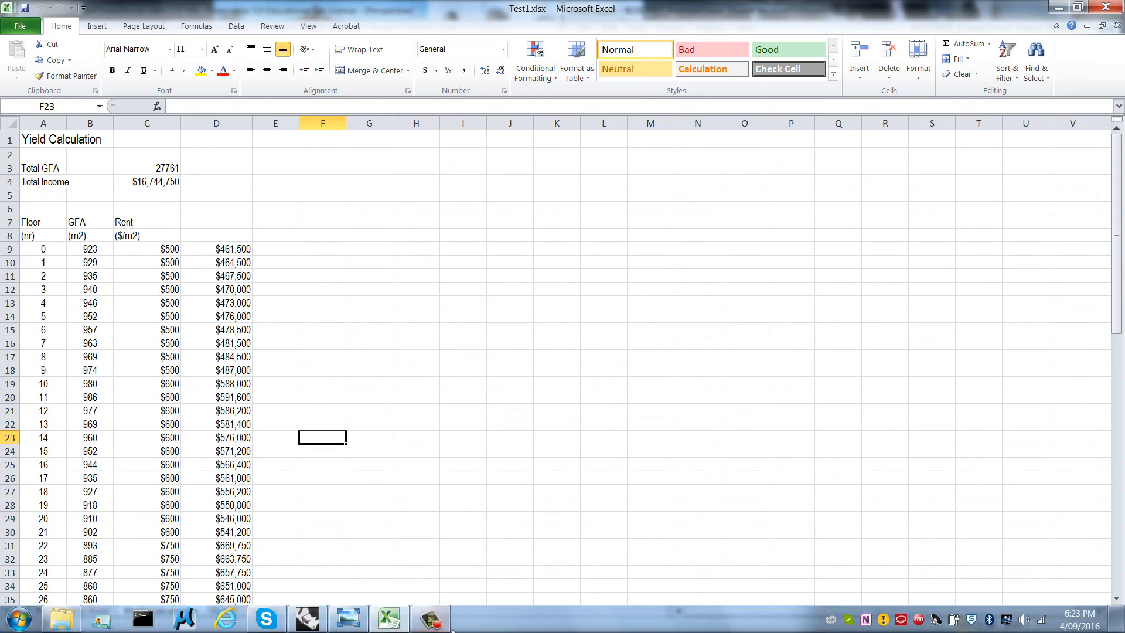
{"action": "left_click", "coordinate": [431, 621]}
{"action": "right_click_drag", "start_coordinate": [986, 450], "coordinate": [985, 390]}
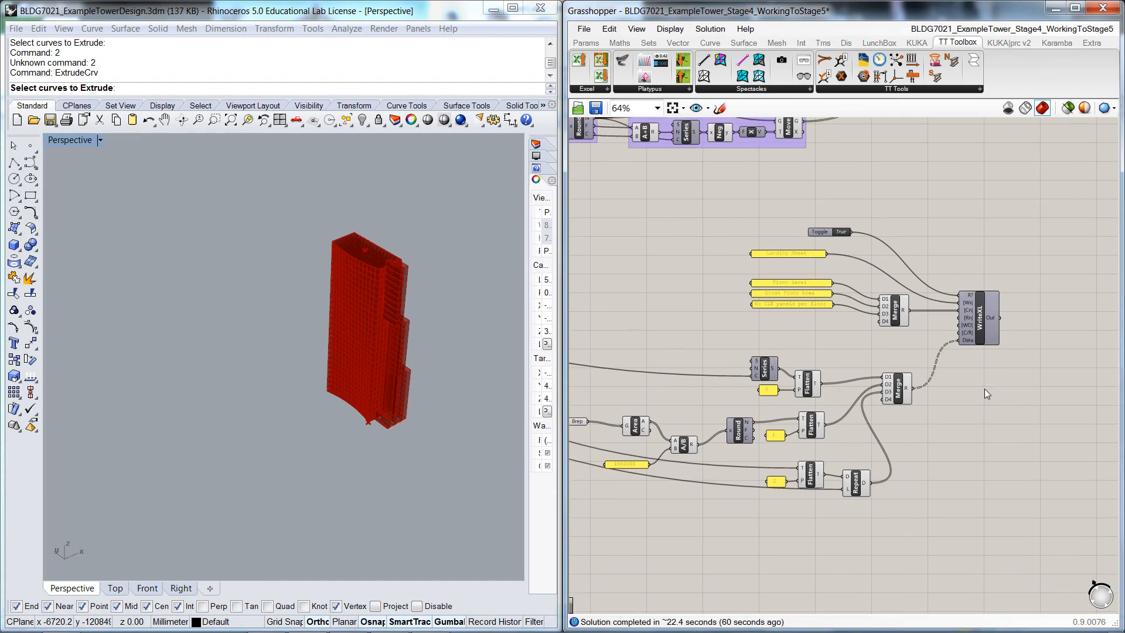
{"action": "right_click_drag", "start_coordinate": [931, 422], "coordinate": [982, 420]}
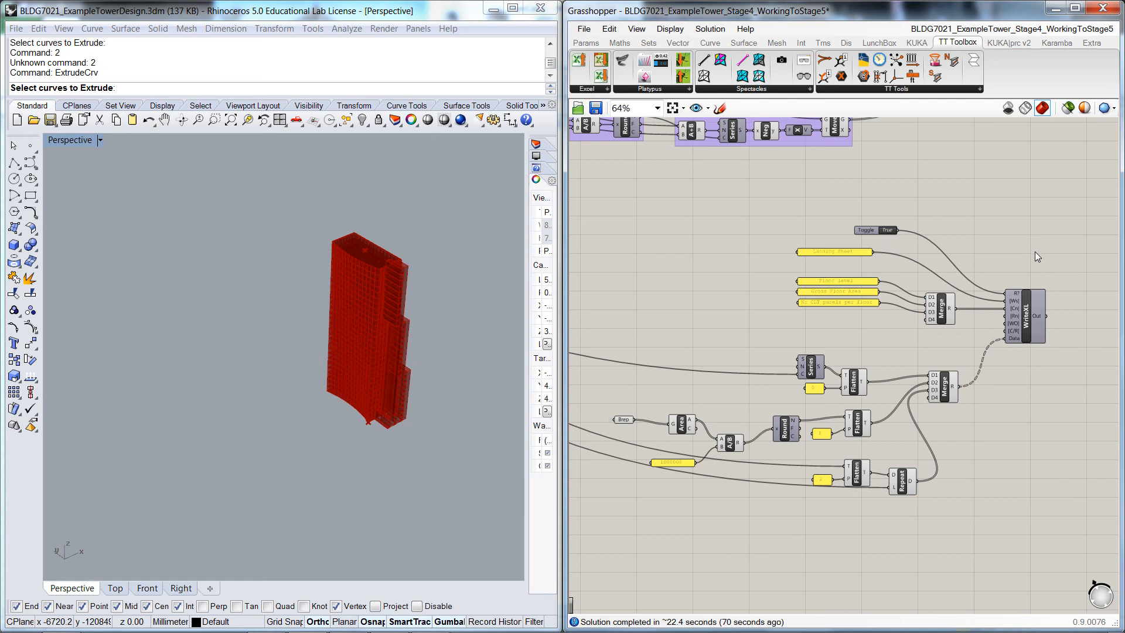
{"action": "right_click_drag", "start_coordinate": [1035, 252], "coordinate": [1021, 193]}
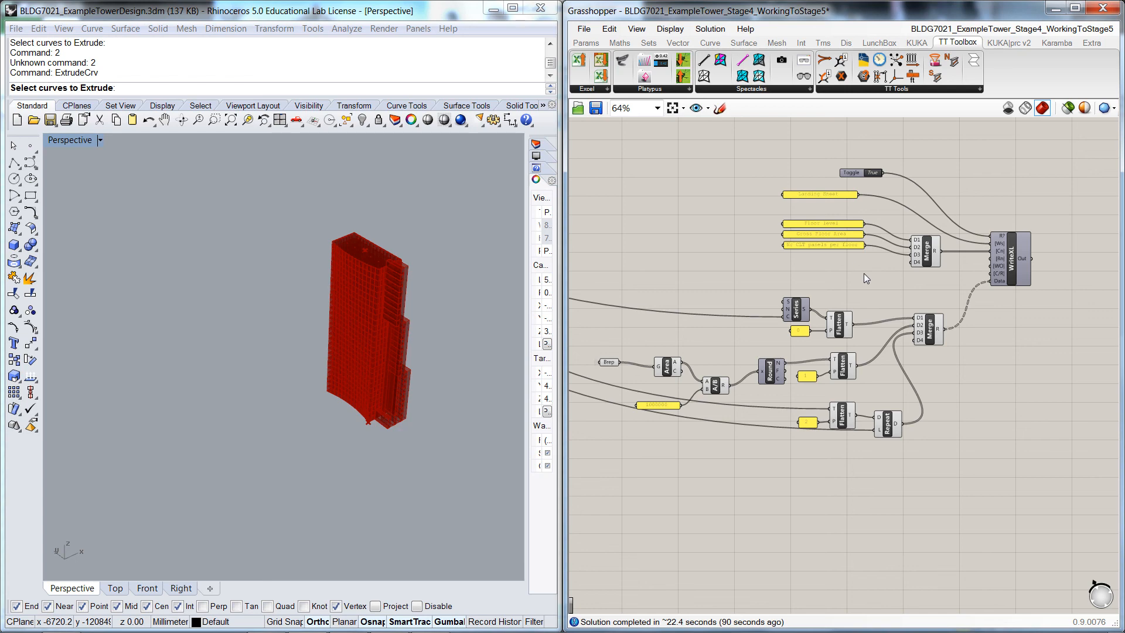
{"action": "right_click_drag", "start_coordinate": [864, 273], "coordinate": [853, 265]}
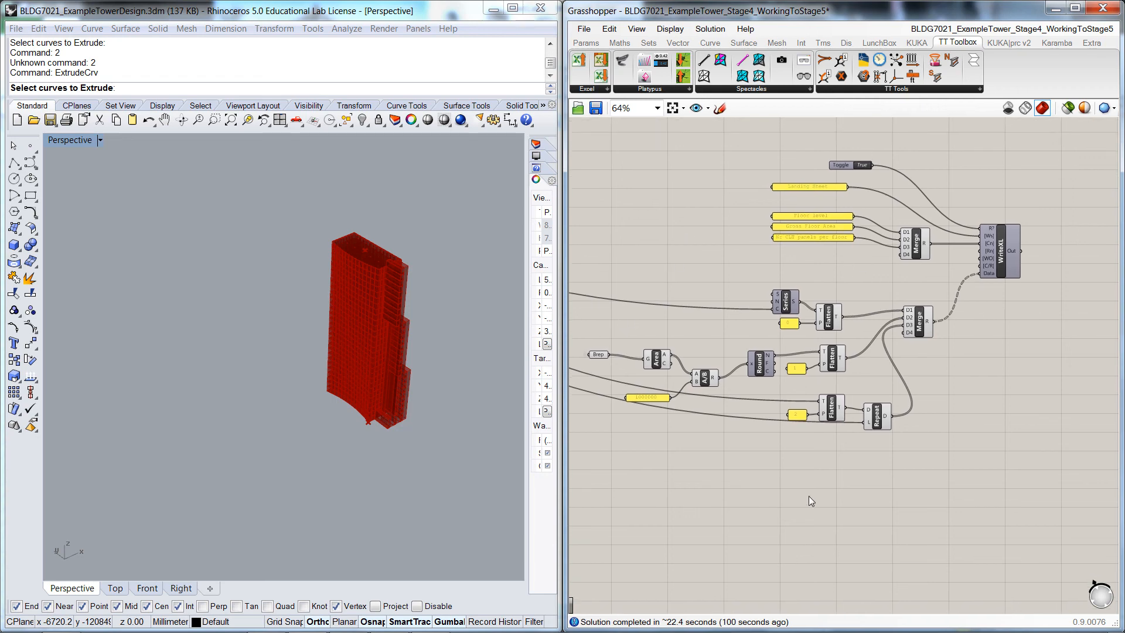